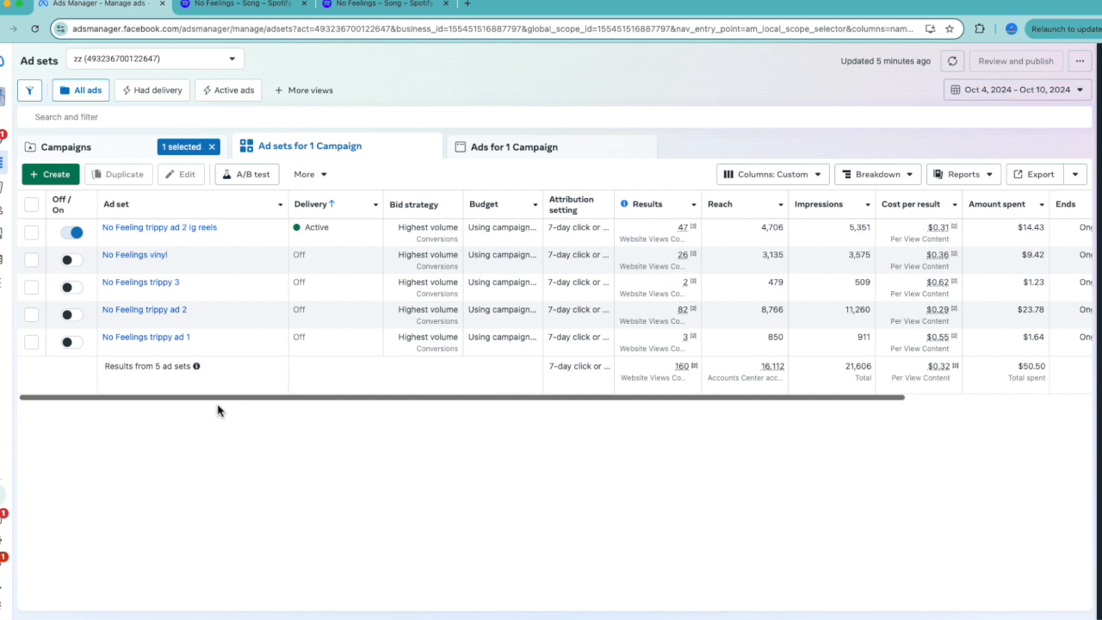
# Examine the results, reach, cost per result and amount spent of the campaign's ad sets for Oct 4–10, 2024.
pyautogui.press('super+equal')
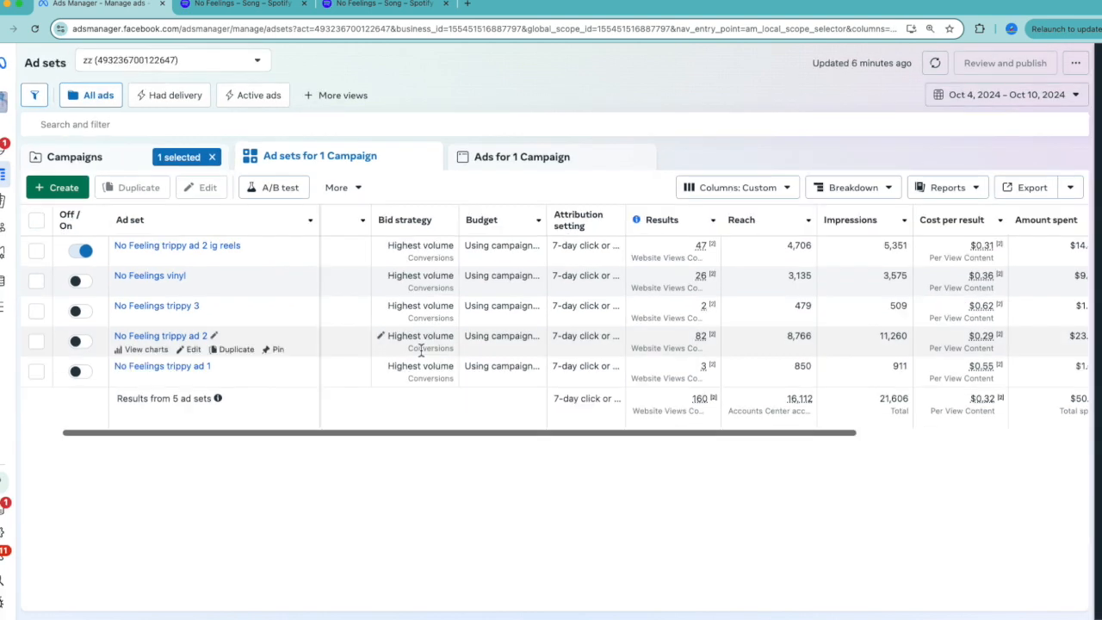
pyautogui.hscroll(-3, 421, 350)
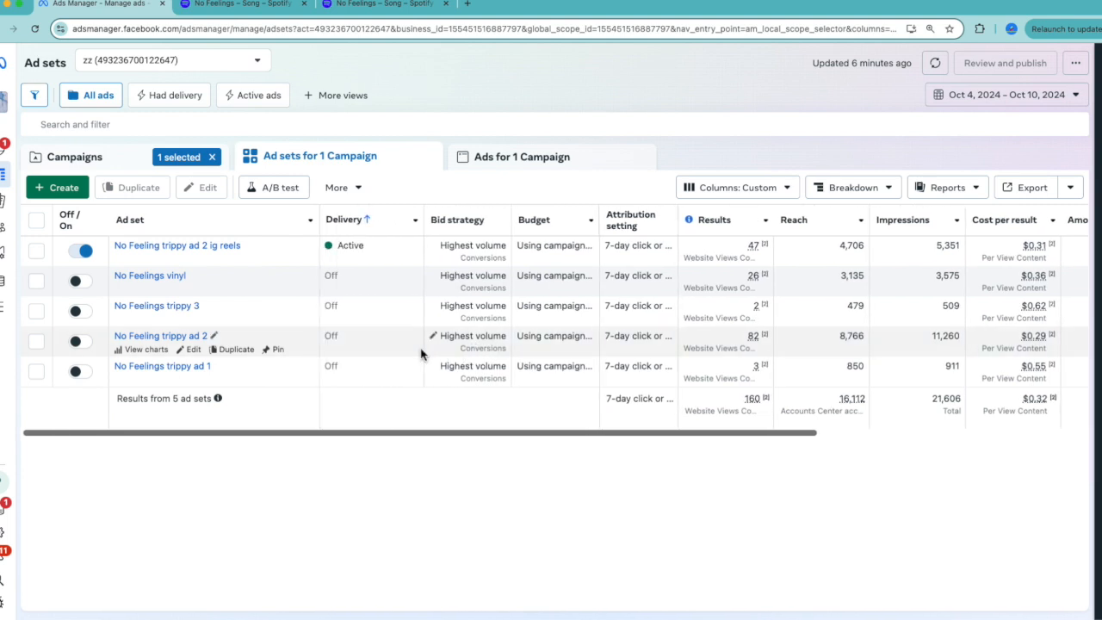
pyautogui.hscroll(2, 420, 353)
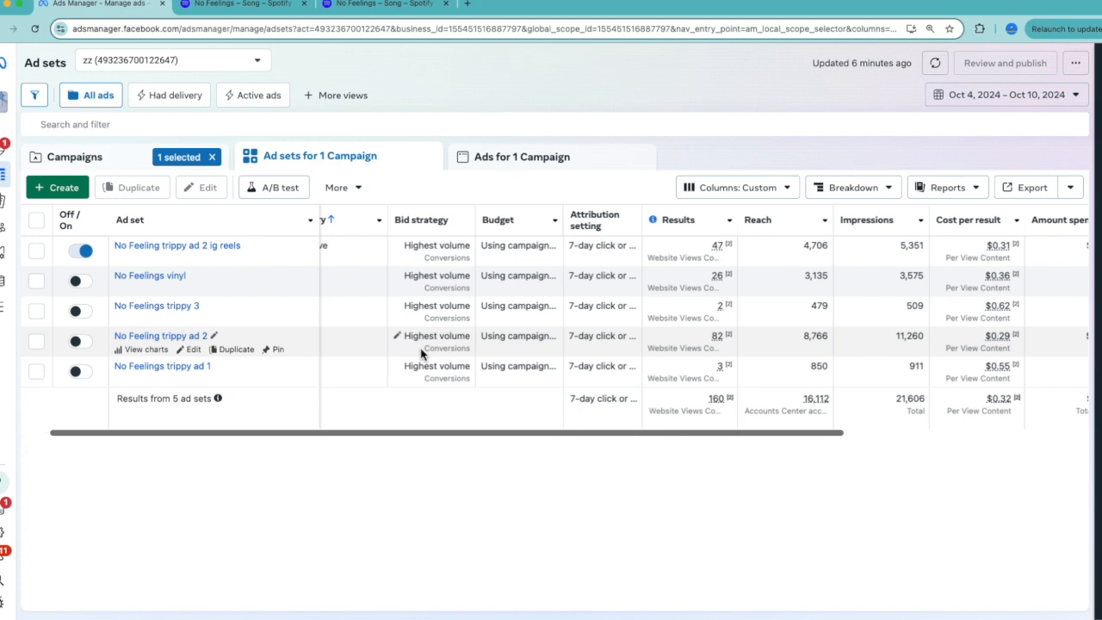
pyautogui.hscroll(1, 421, 353)
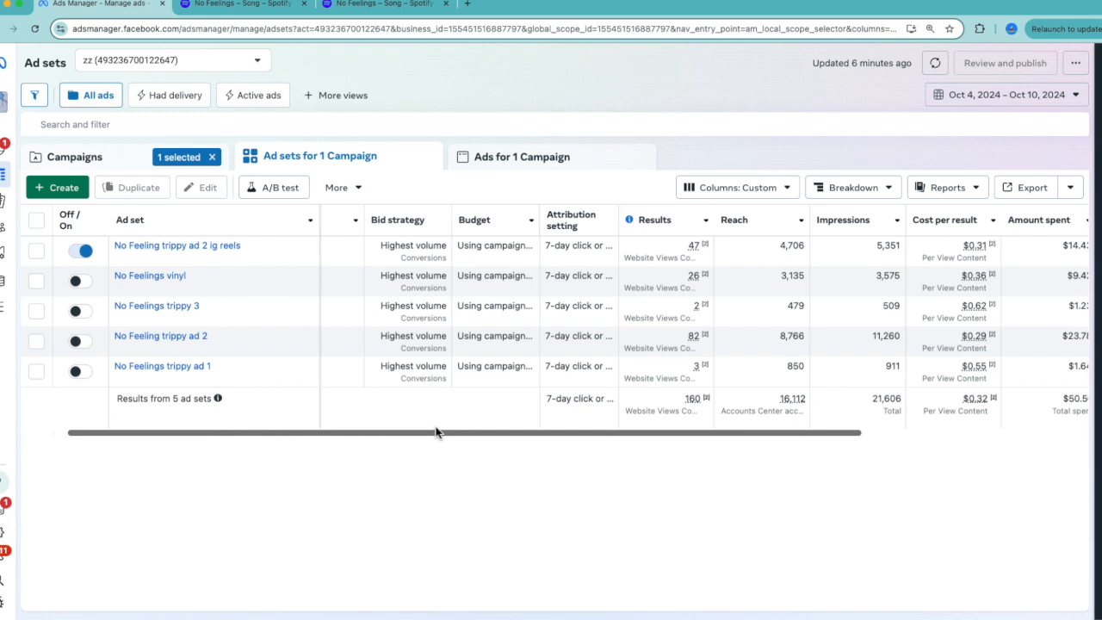
pyautogui.moveTo(436, 433); pyautogui.dragTo(536, 451)
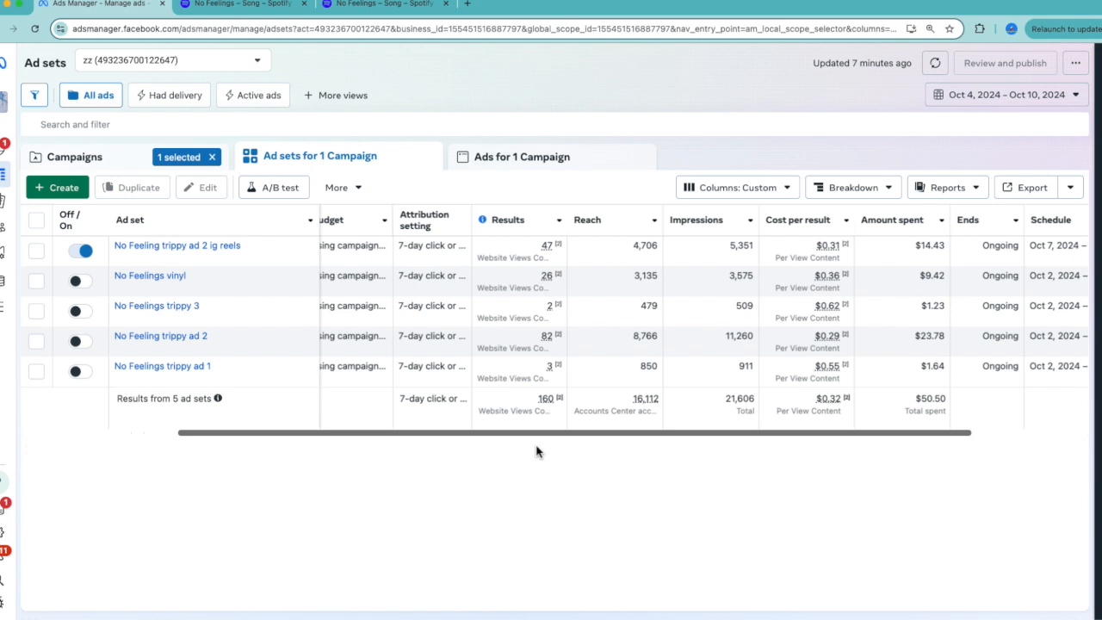
# Switch to Spotify for Artists and view the No Feelings song overview statistics for Oct 4–10, 2024.
pyautogui.hotkey('ctrl', 'Tab')
pyautogui.scroll(-1, 536, 194)
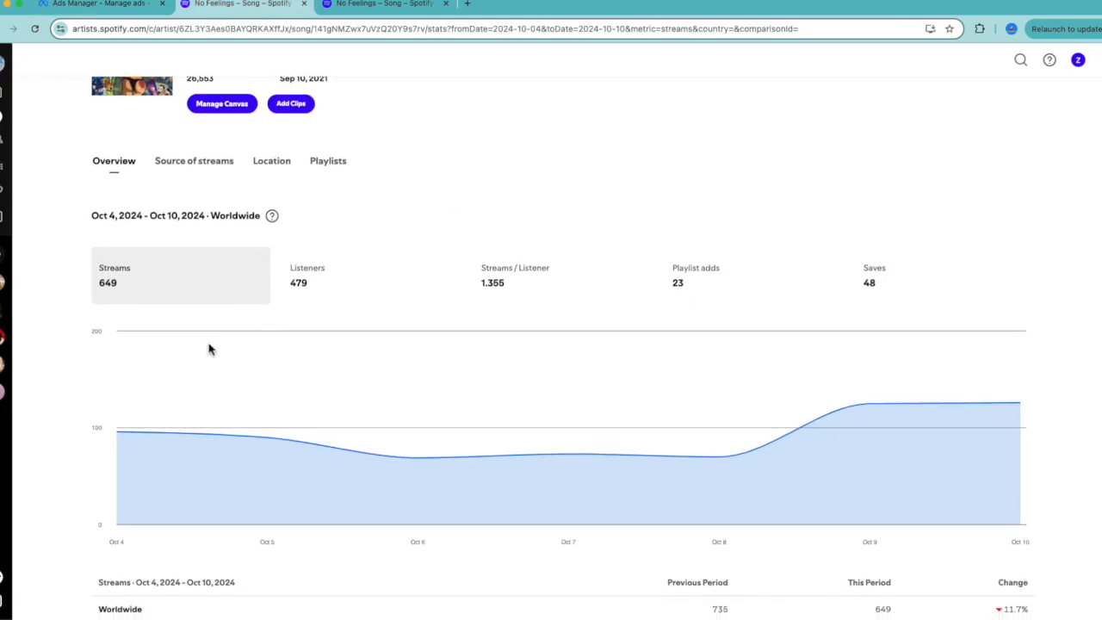
pyautogui.scroll(1, 172, 350)
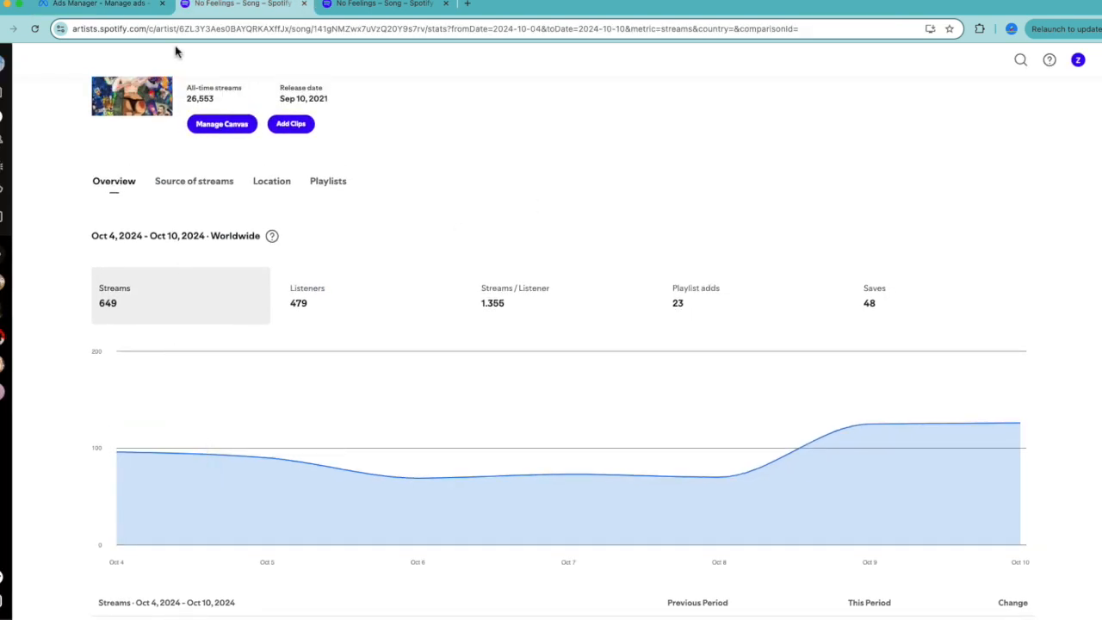
# Return to Ads Manager and examine the enlarged cost per result, amount spent and schedule figures of the ad sets.
pyautogui.click(142, 5)
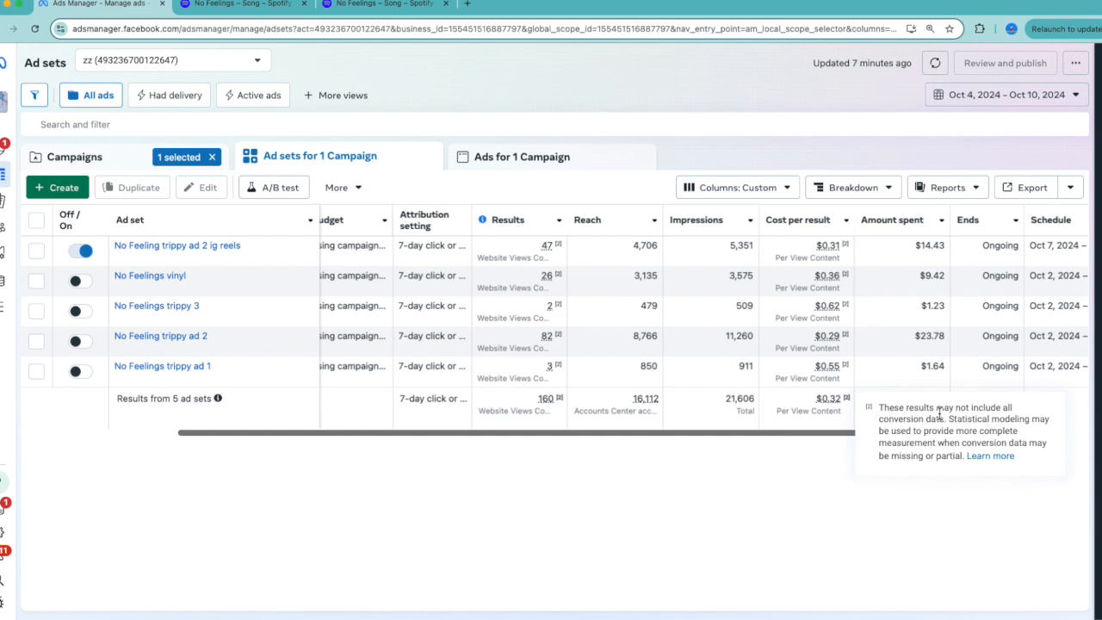
pyautogui.press('super+equal')
pyautogui.press('super+equal')
pyautogui.hscroll(5, 855, 359)
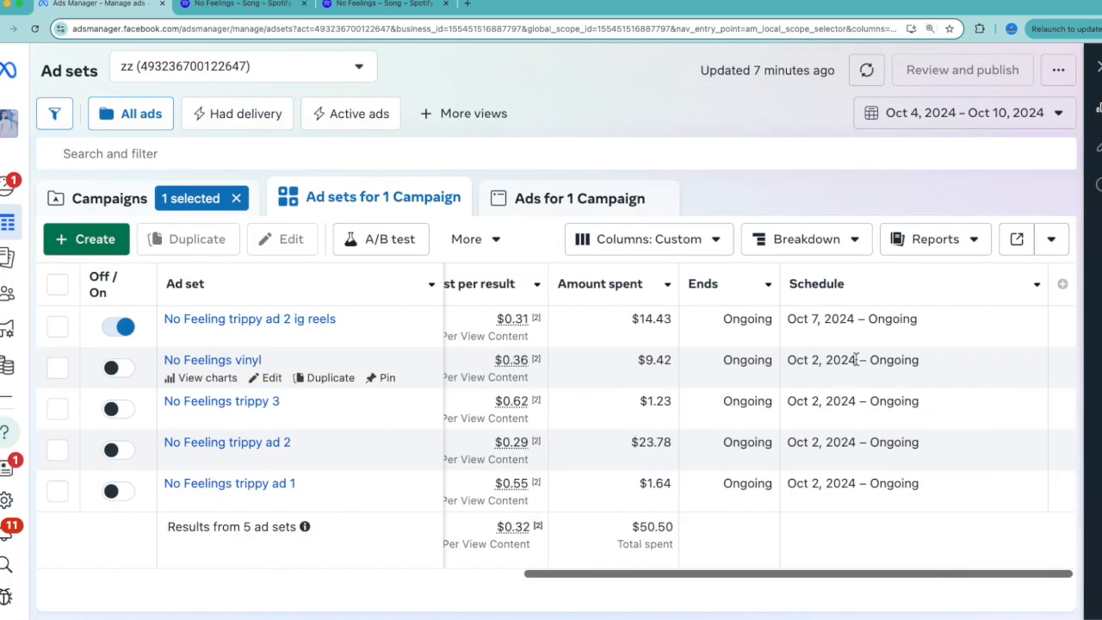
pyautogui.hscroll(-2, 703, 544)
pyautogui.hscroll(-1, 699, 544)
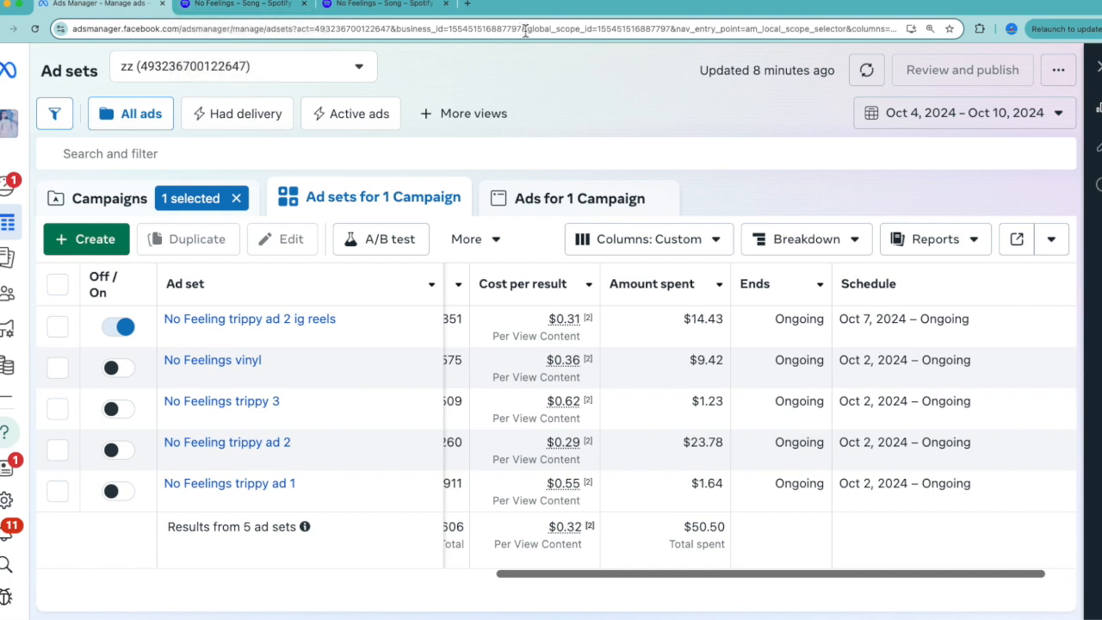
# In Spotify for Artists, view the No Feelings charts for playlist adds, saves, streams and listeners in turn.
pyautogui.click(359, 3)
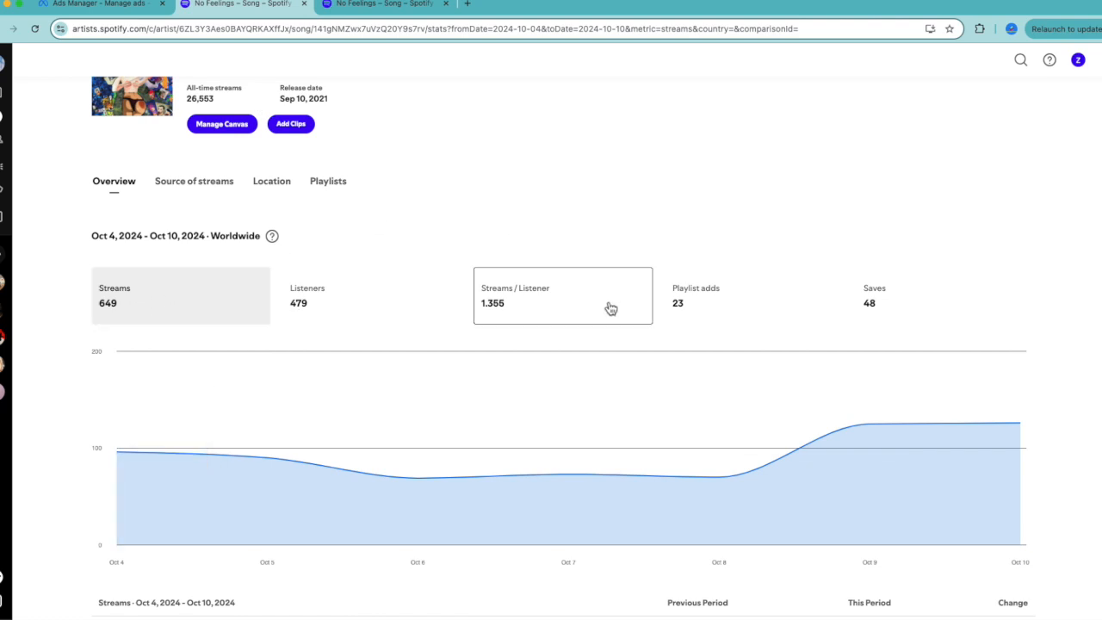
pyautogui.scroll(-1, 457, 379)
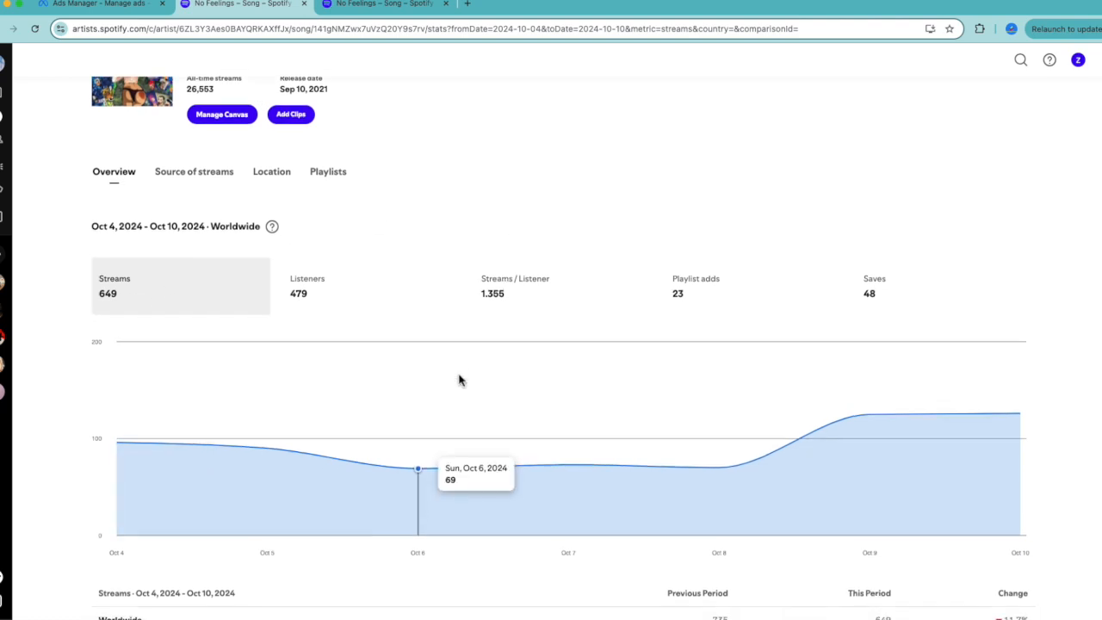
pyautogui.click(677, 292)
pyautogui.press('super+equal')
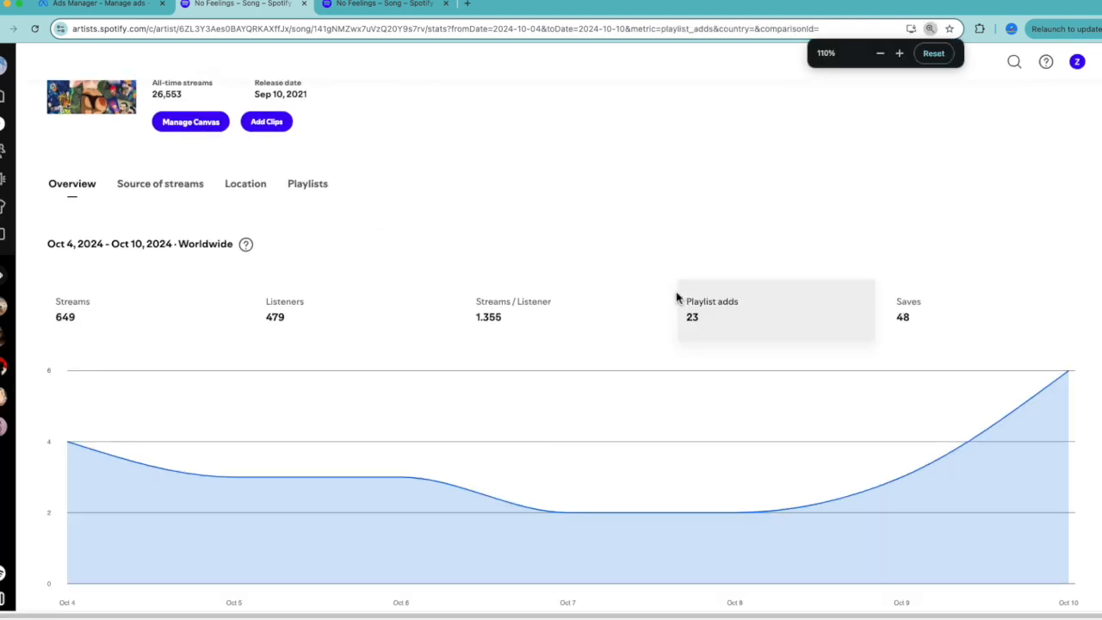
pyautogui.scroll(-2, 677, 298)
pyautogui.click(933, 262)
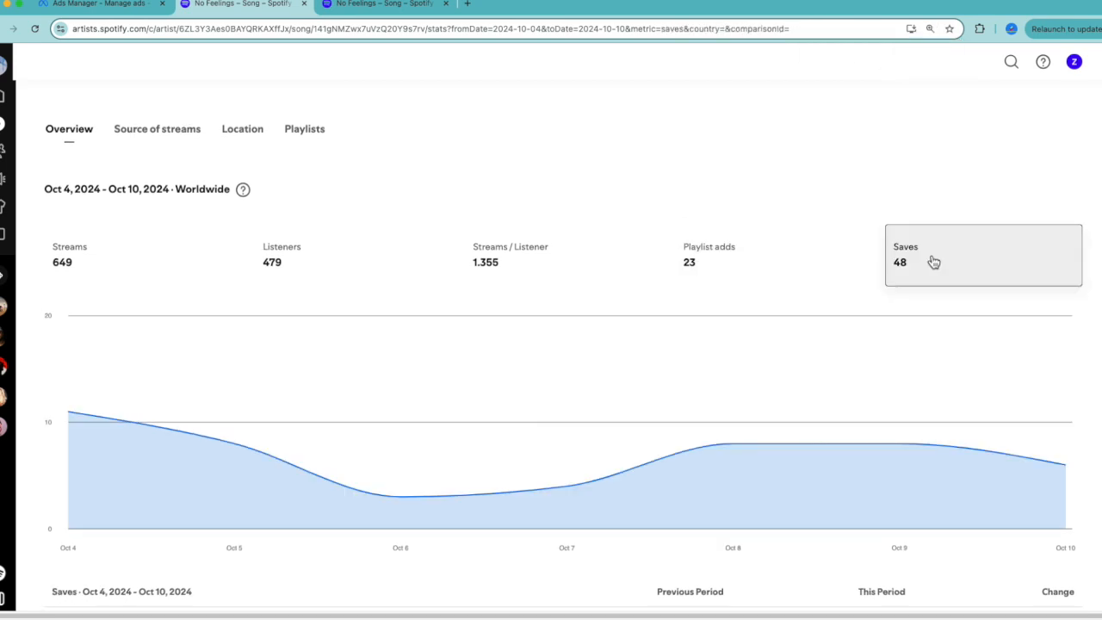
pyautogui.click(71, 277)
pyautogui.click(293, 276)
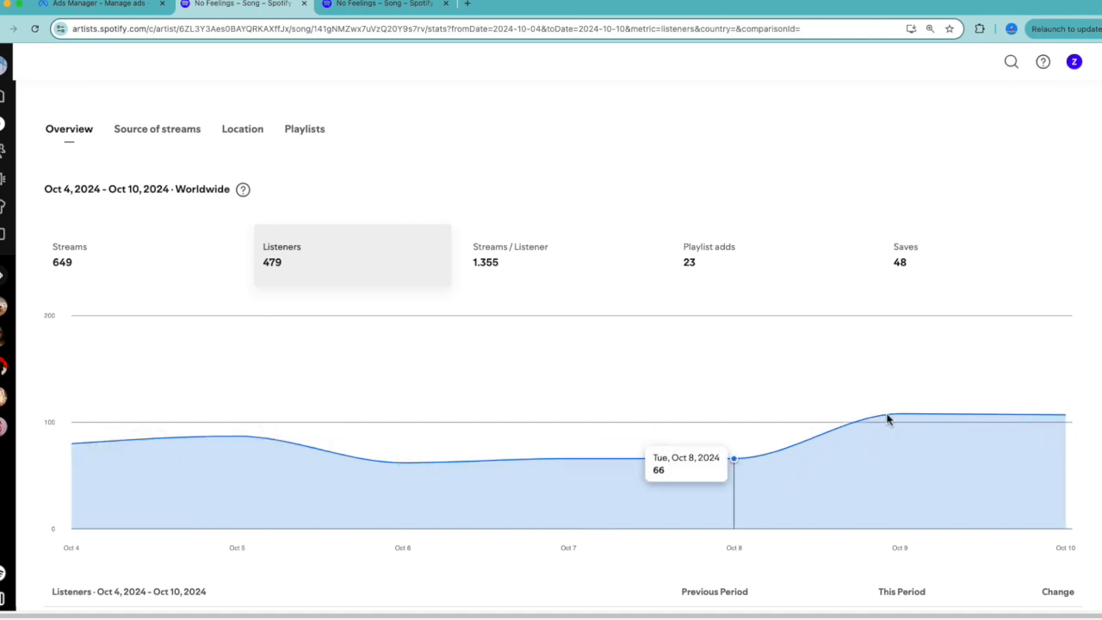
# View the song's top playlists for the last 7 days, and return to its overview statistics.
pyautogui.click(306, 131)
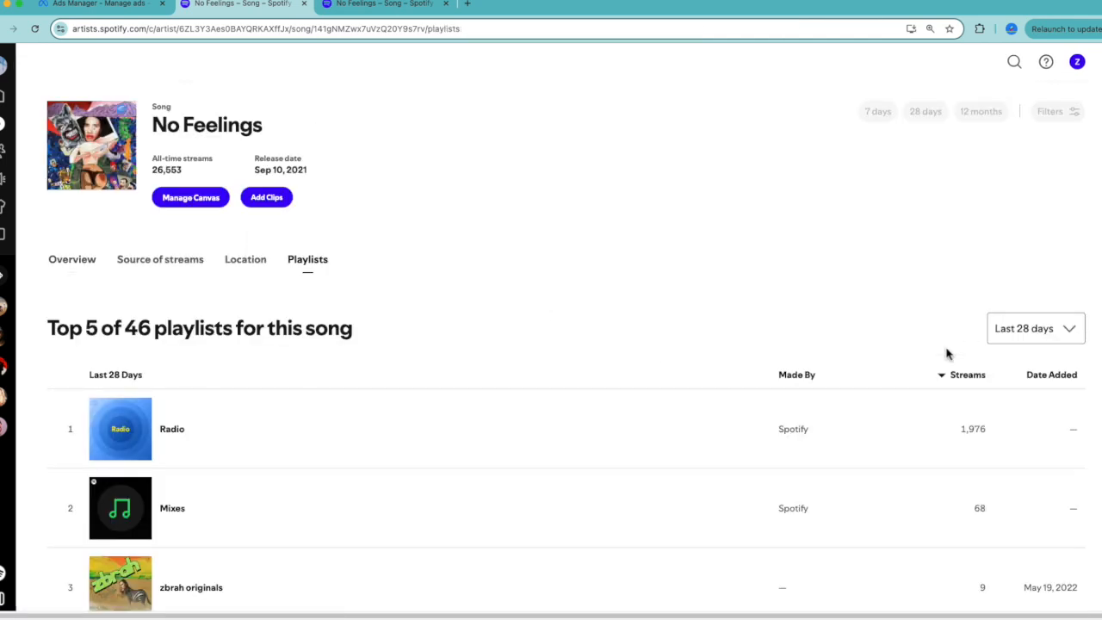
pyautogui.click(1027, 328)
pyautogui.click(1022, 399)
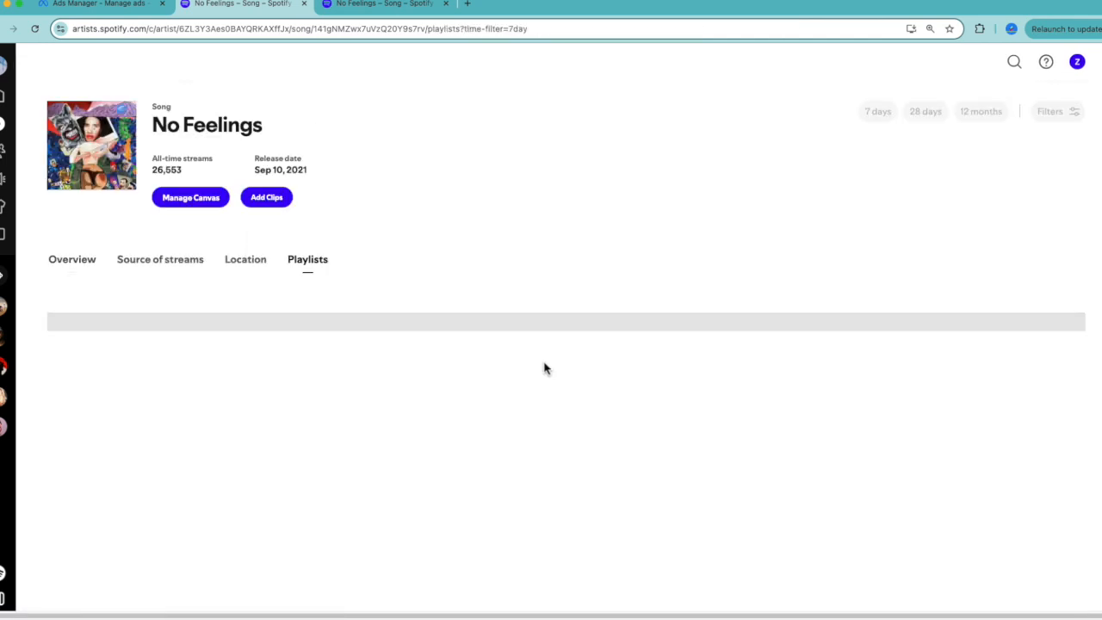
pyautogui.scroll(-1, 543, 367)
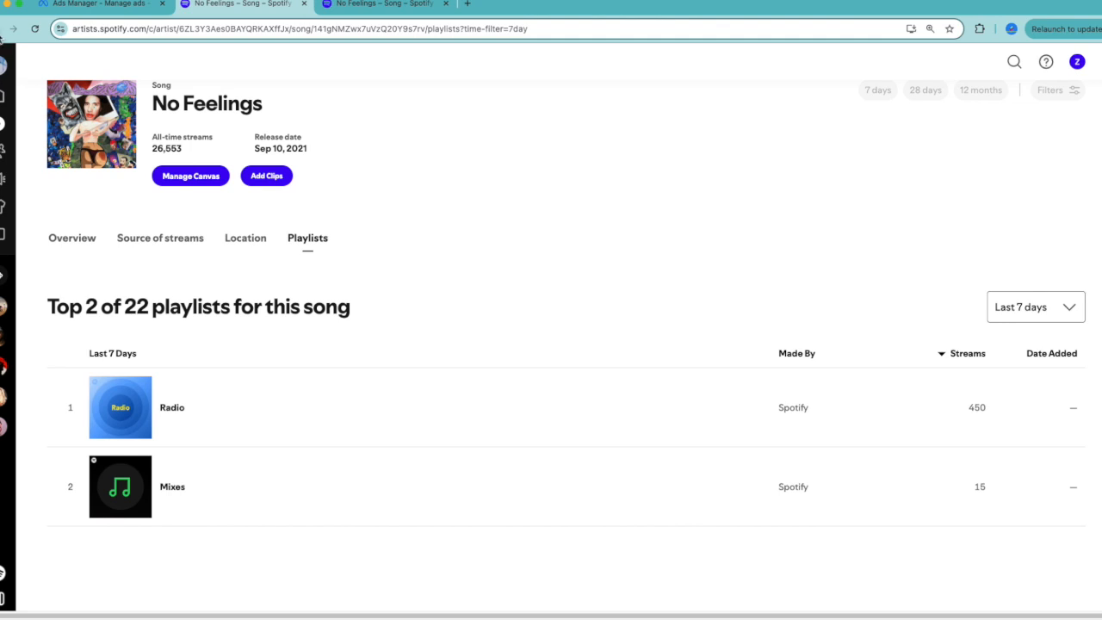
pyautogui.click(1, 31)
pyautogui.click(1, 31)
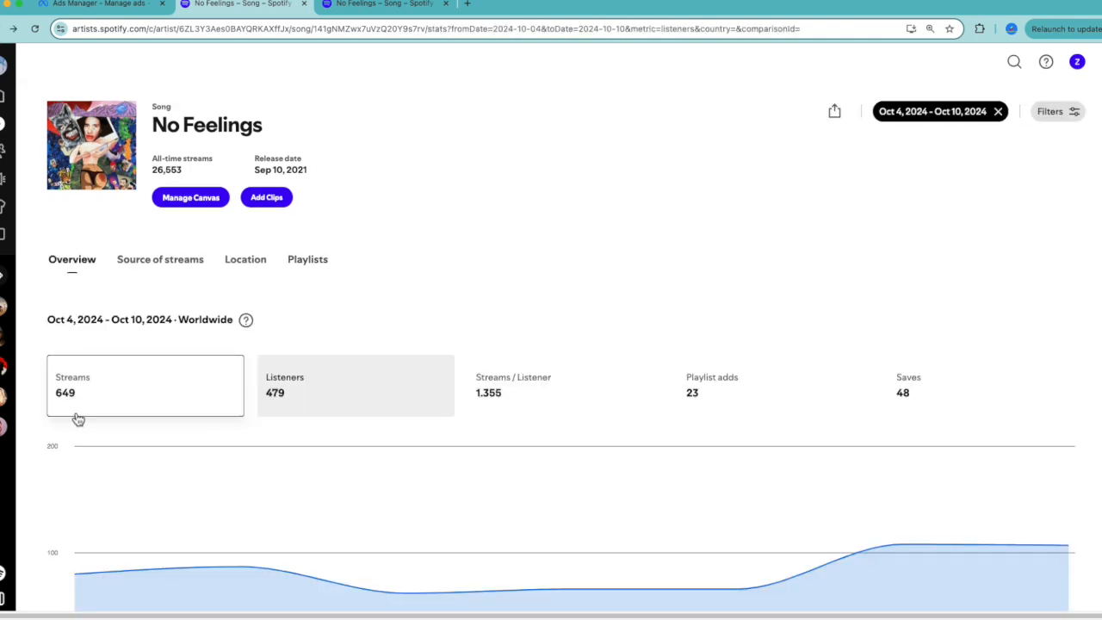
# Switch back to Ads Manager and check the cost per result and amount spent of the "No Feeling trippy ad 2 ig reels" ad set.
pyautogui.press('super+1')
pyautogui.hscroll(-5, 362, 416)
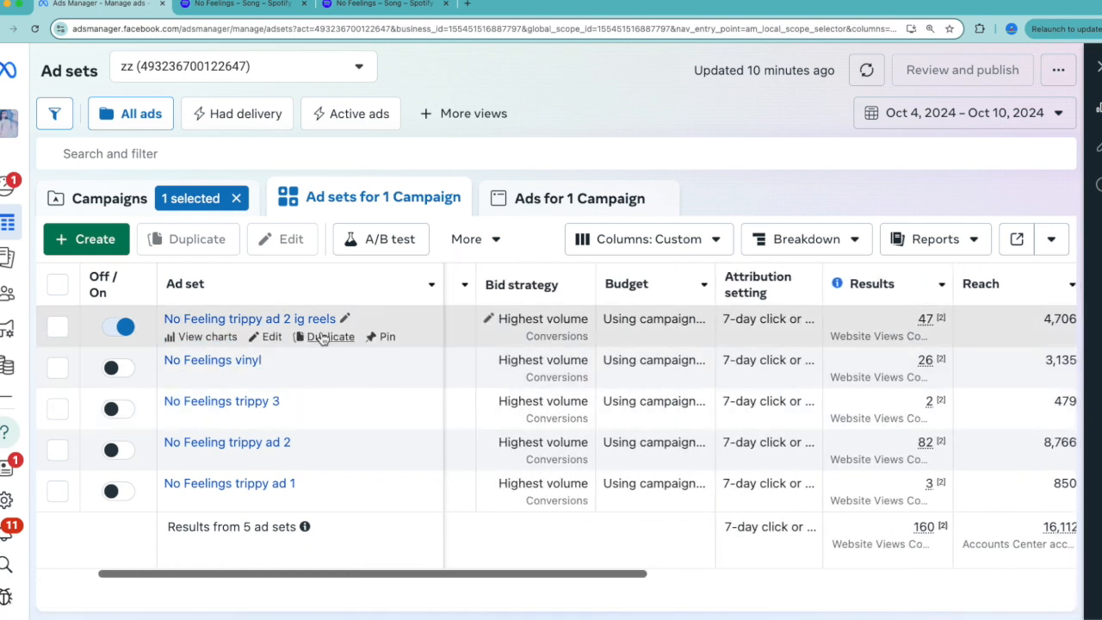
pyautogui.hscroll(10, 546, 336)
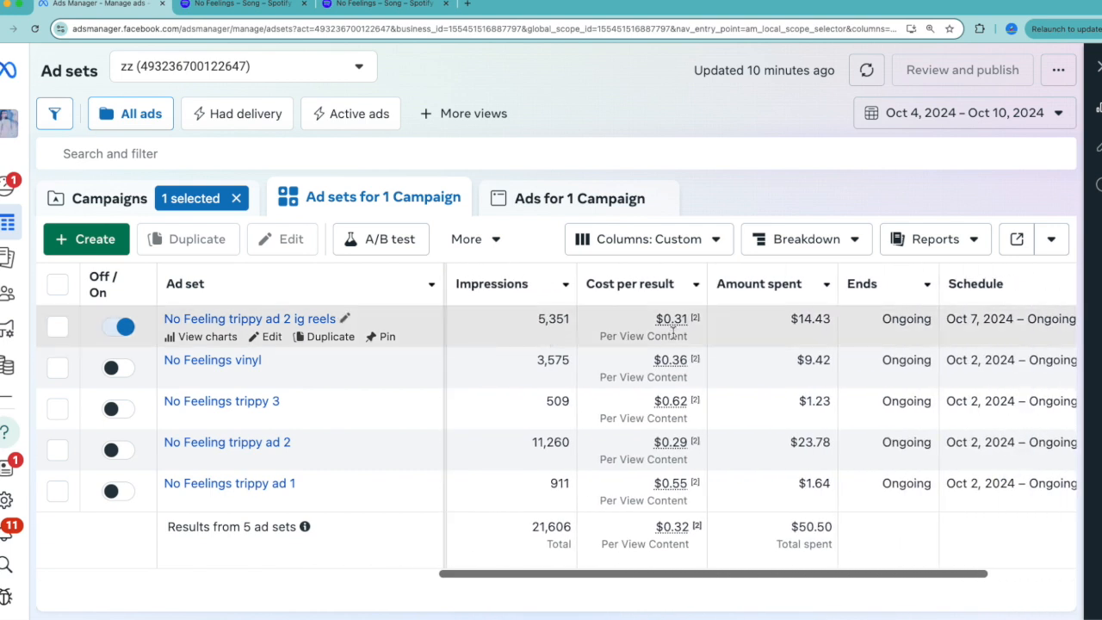
pyautogui.hscroll(3, 673, 331)
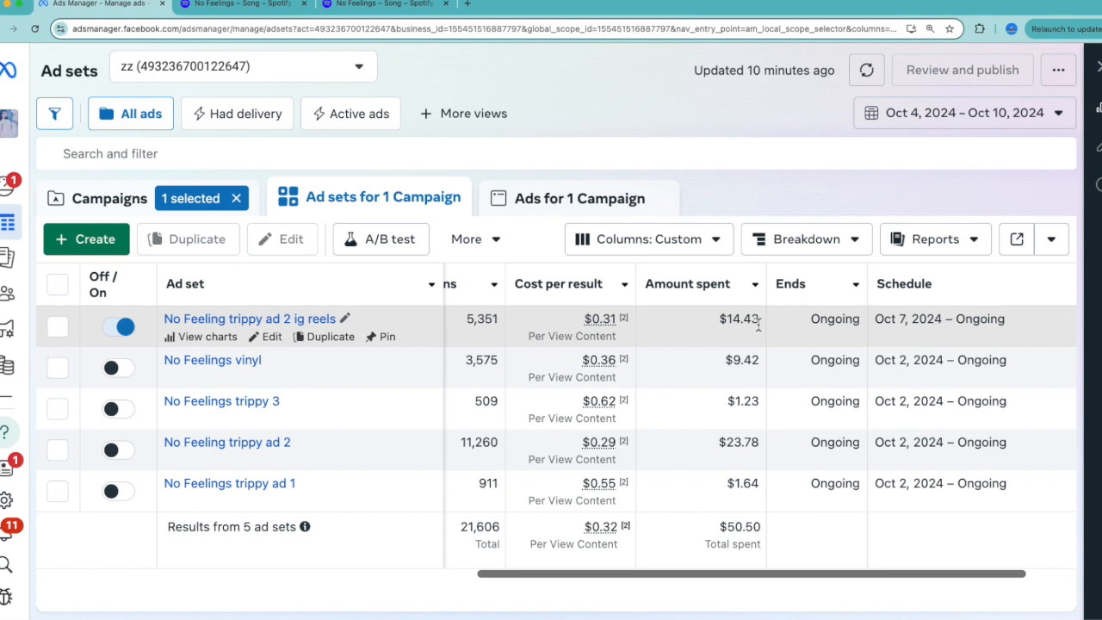
# Break down the ad sets by country, sorted by highest amount spent, and review each country's cost per result.
pyautogui.click(805, 239)
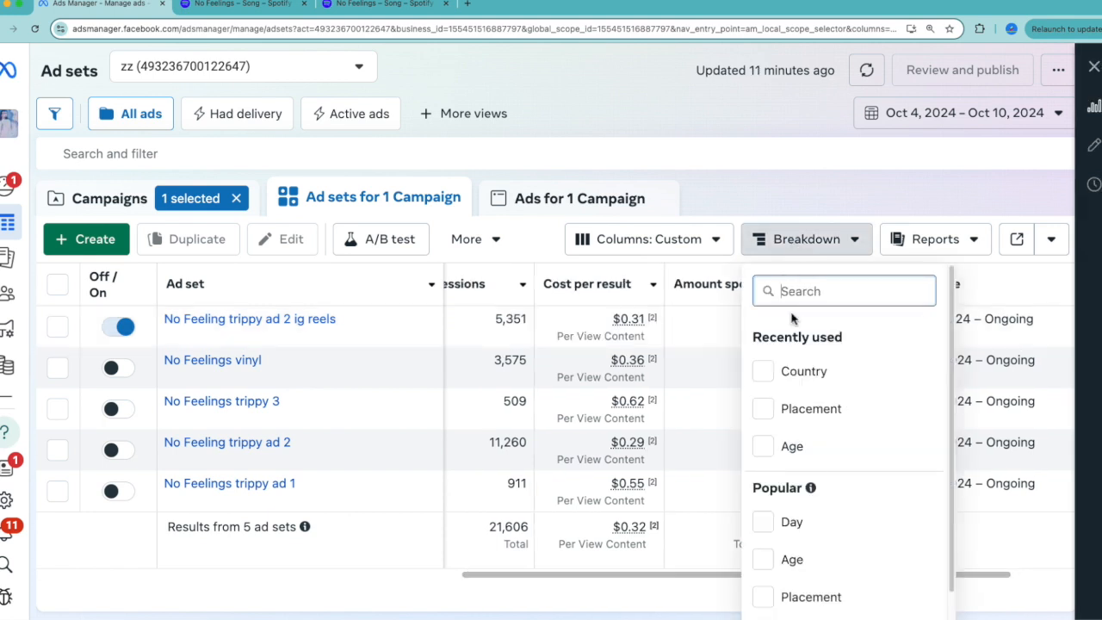
pyautogui.click(782, 374)
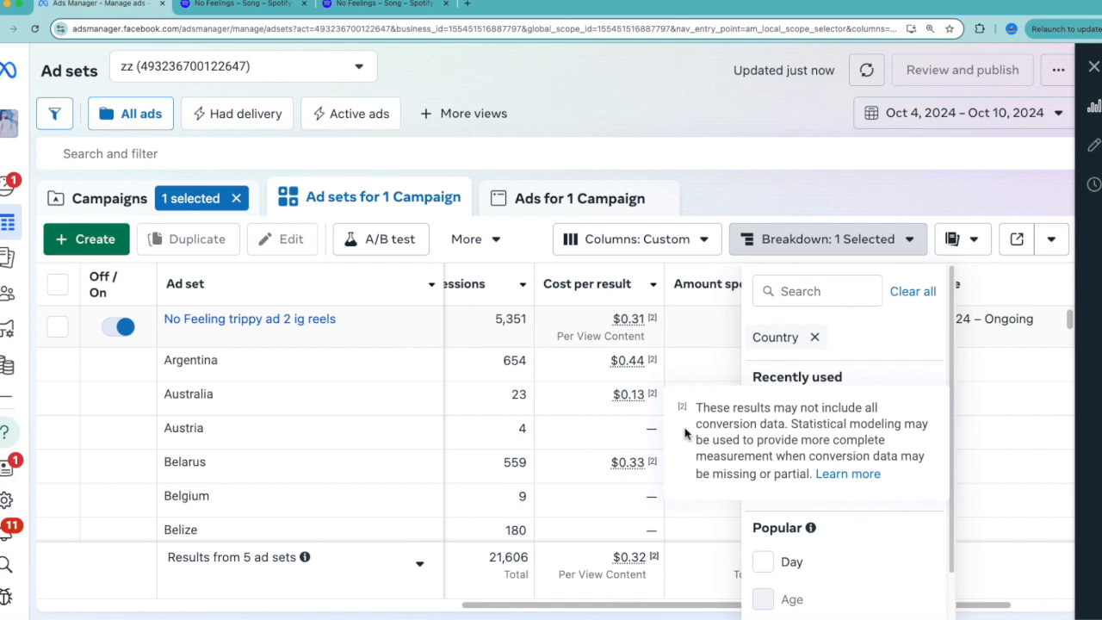
pyautogui.click(686, 356)
pyautogui.click(715, 283)
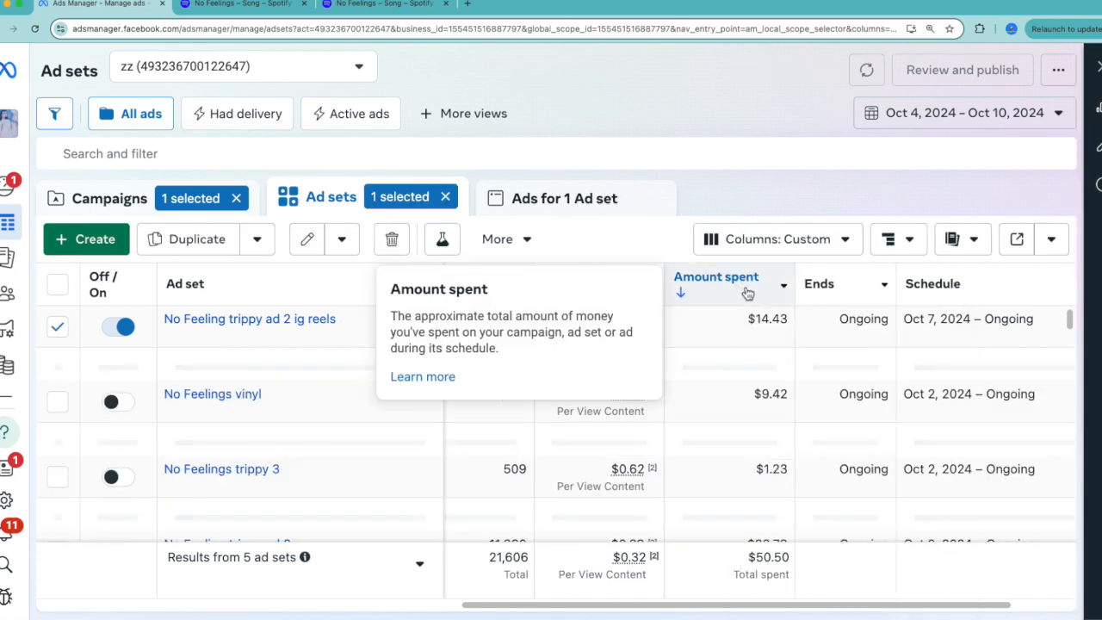
pyautogui.hscroll(-1, 745, 427)
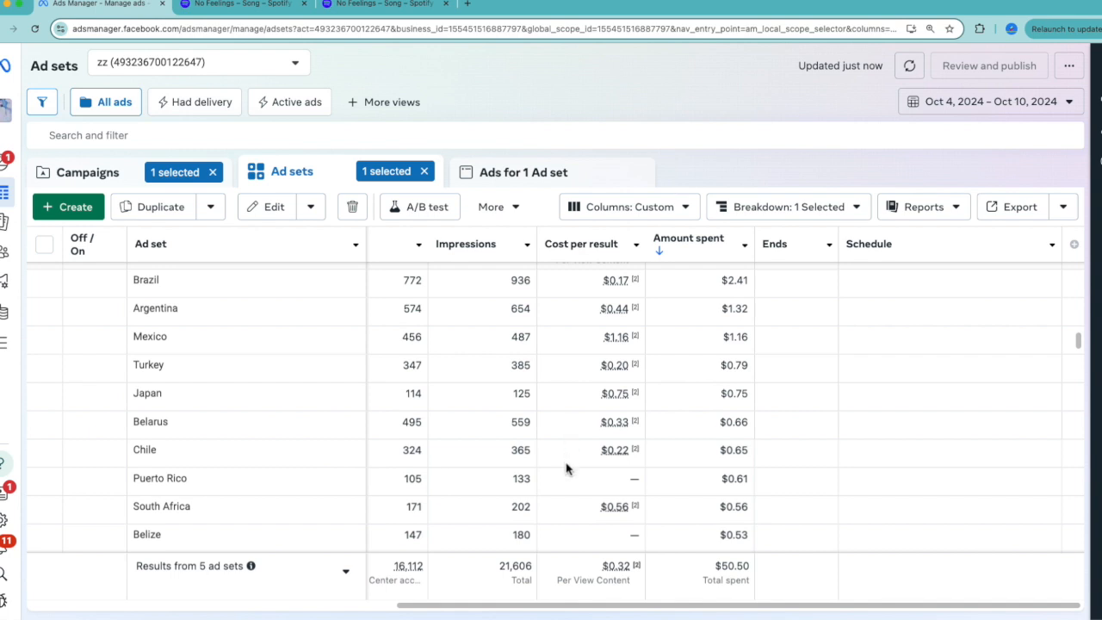
pyautogui.scroll(-2, 555, 512)
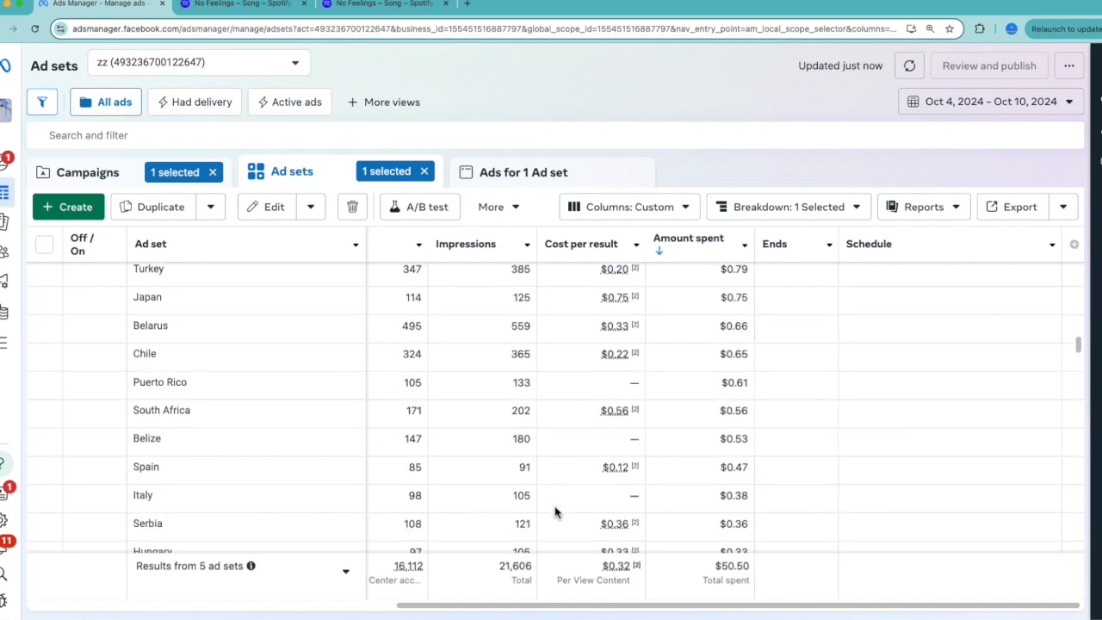
pyautogui.scroll(3, 793, 325)
pyautogui.hscroll(-1, 794, 324)
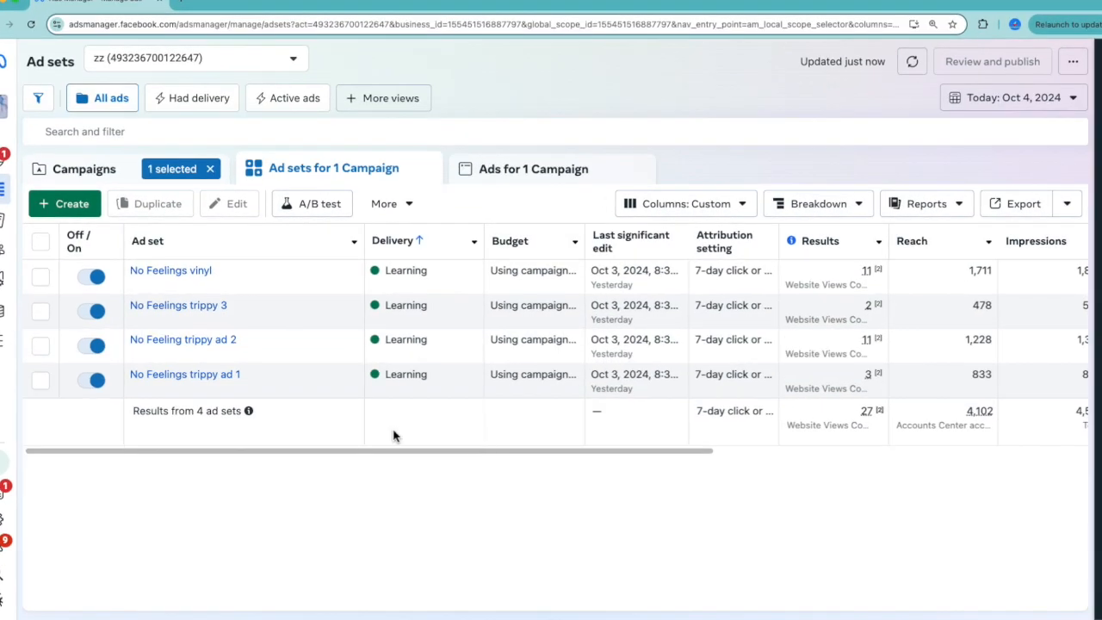
# Compare the reach, impressions, cost per result and amount spent of the four No Feelings ad sets for Oct 4, 2024.
pyautogui.hscroll(10, 640, 433)
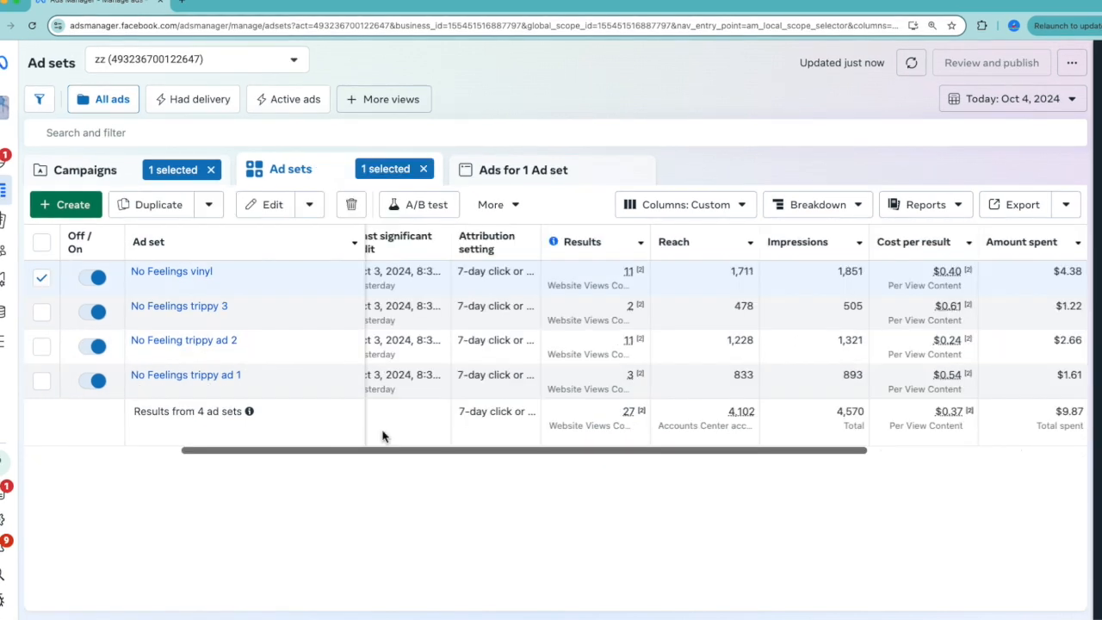
pyautogui.hscroll(-3, 342, 433)
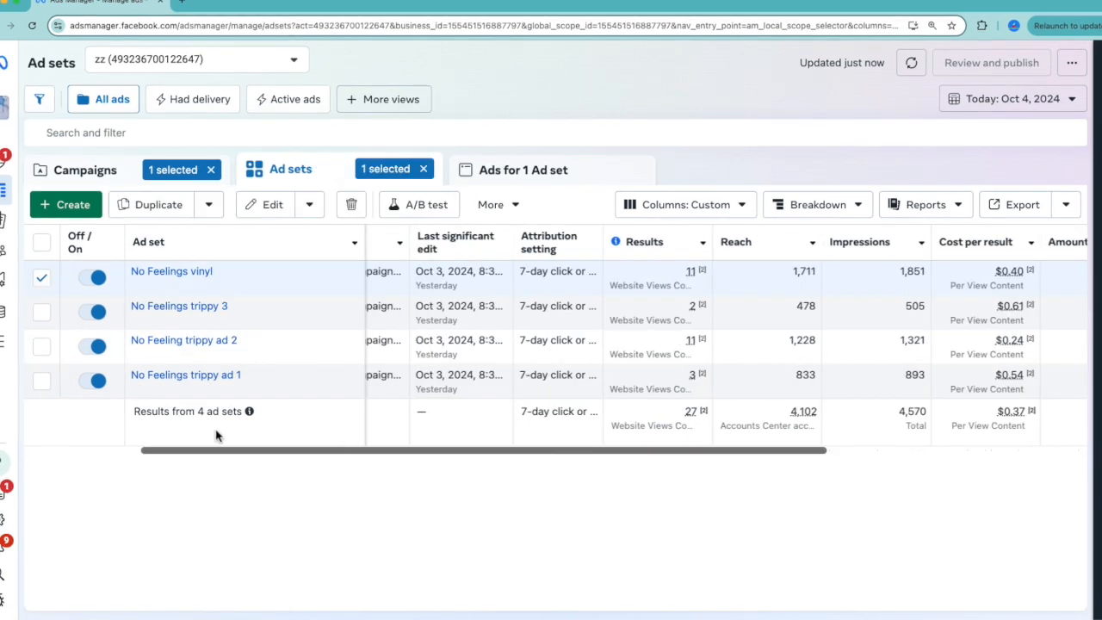
pyautogui.moveTo(411, 453); pyautogui.dragTo(629, 468)
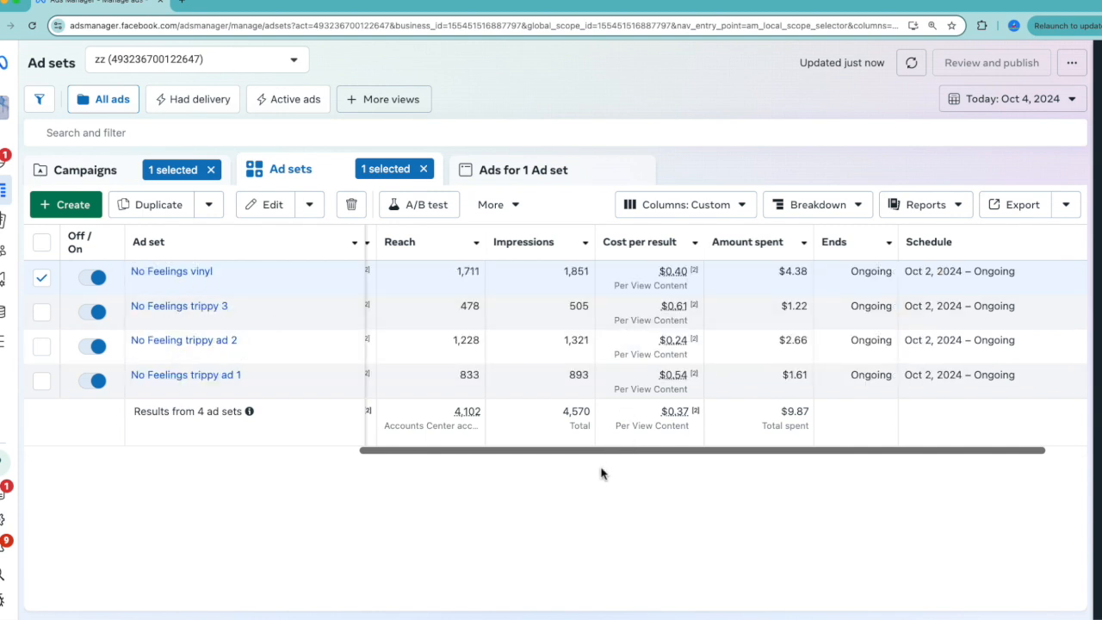
pyautogui.hscroll(2, 611, 452)
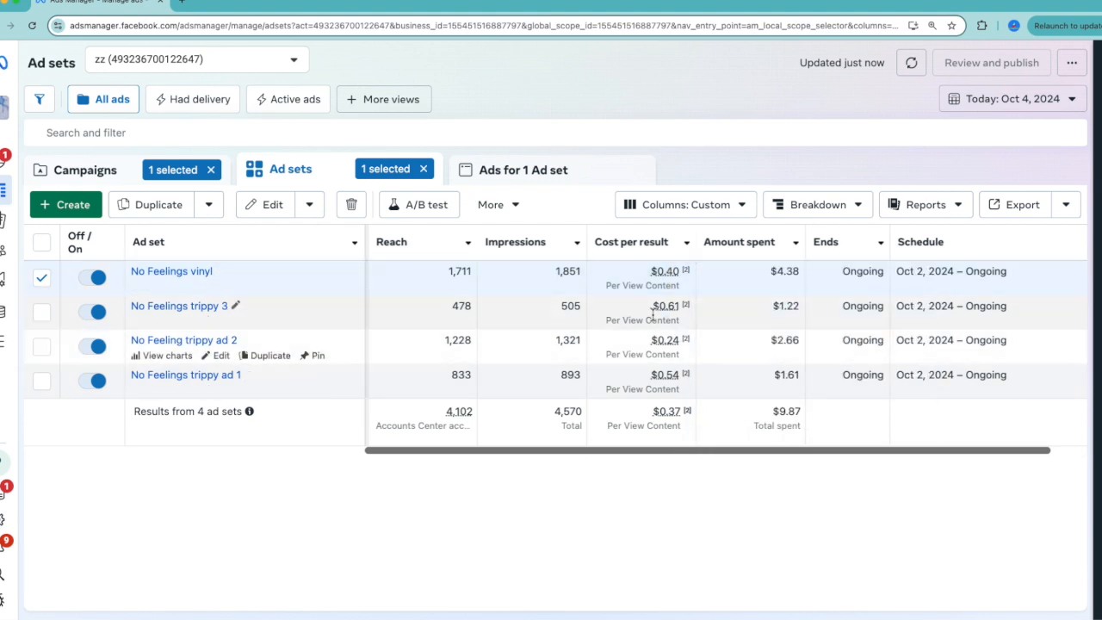
pyautogui.moveTo(654, 314)
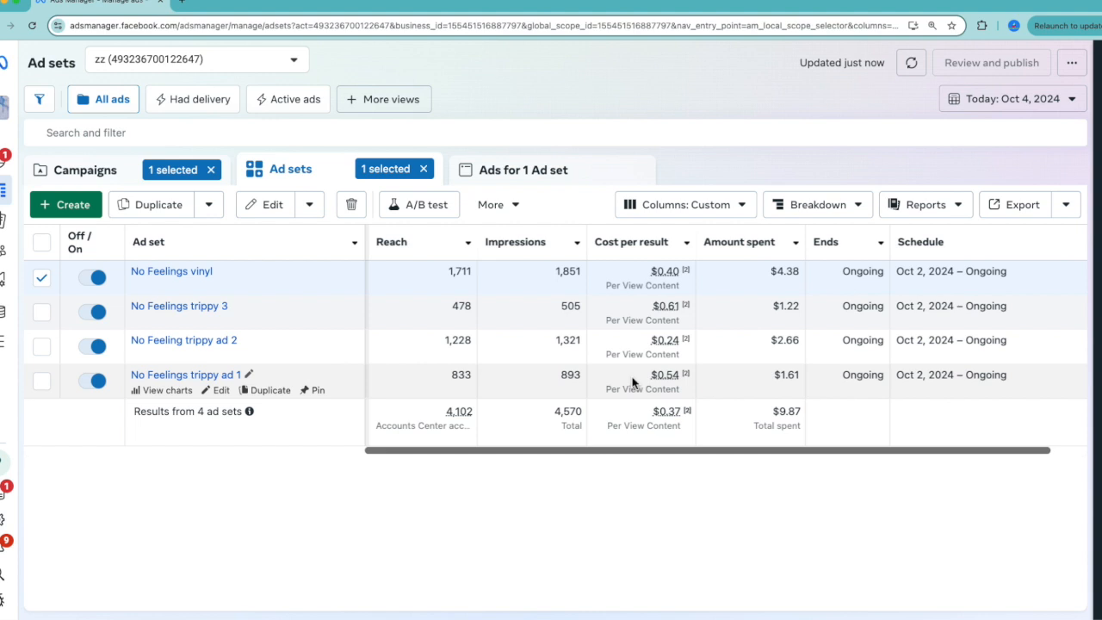
pyautogui.press('super+equal')
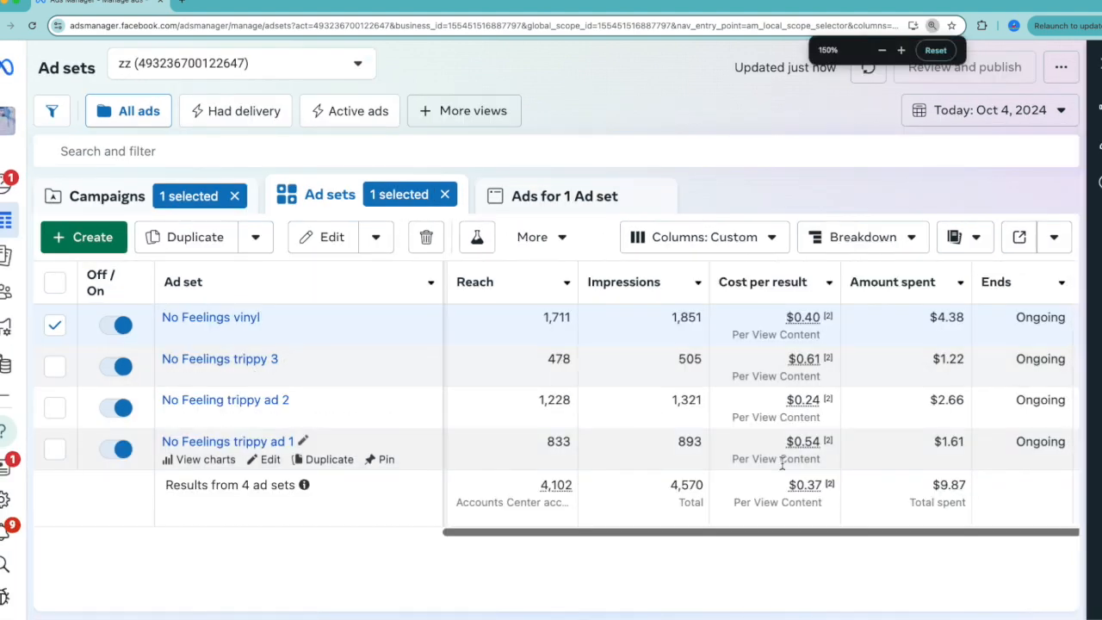
pyautogui.hscroll(2, 809, 453)
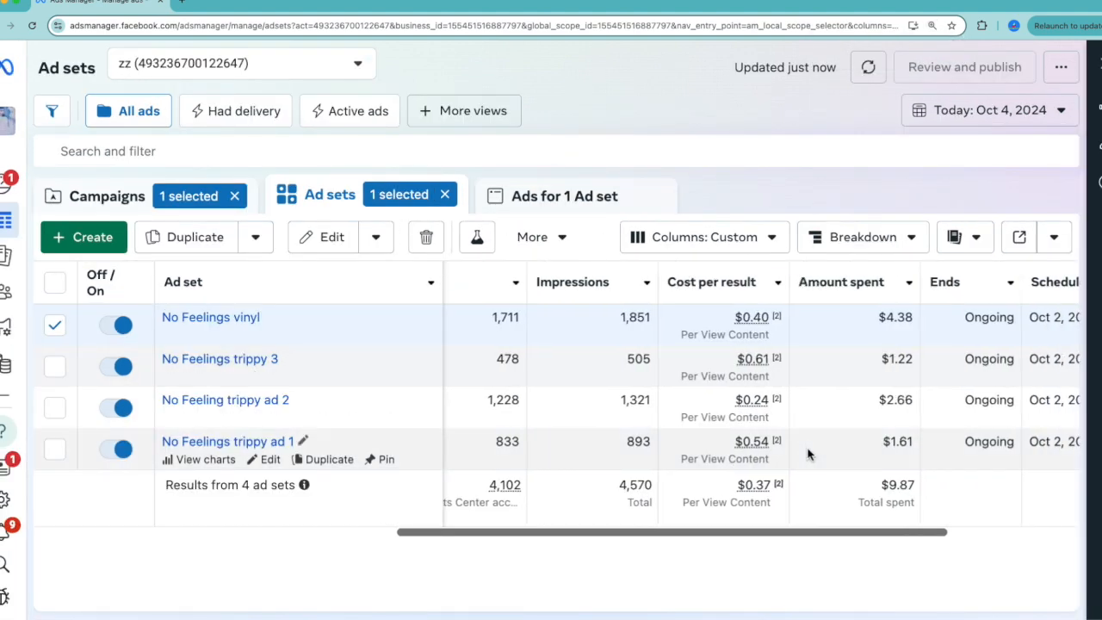
# View the ads of the whole campaign without the ad set selection, and compare their cost per result, amount spent and relevance rankings.
pyautogui.click(645, 201)
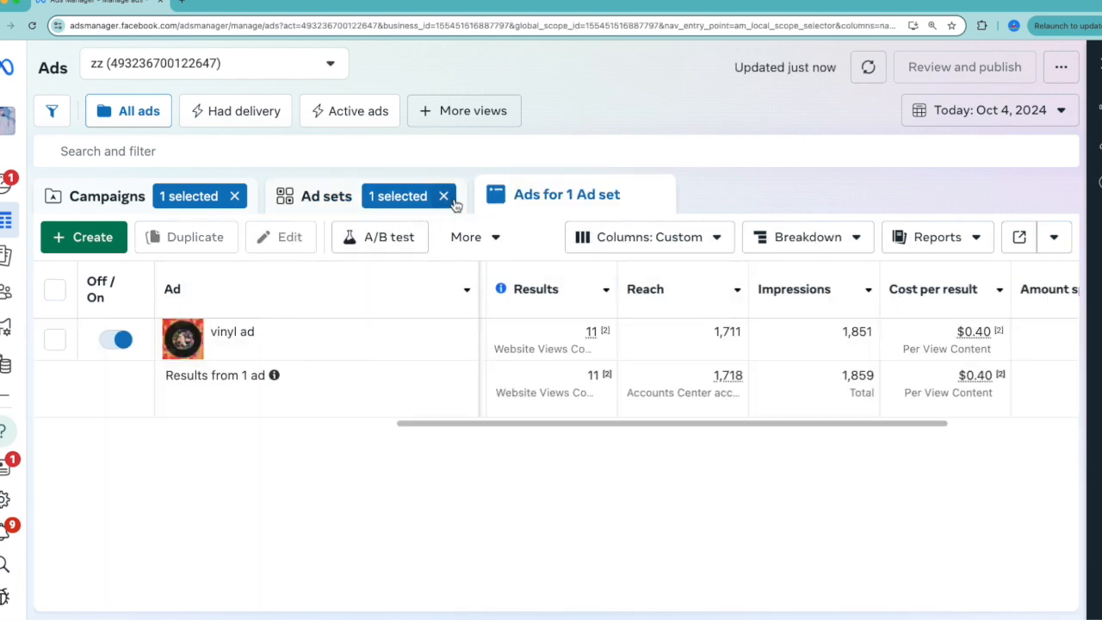
pyautogui.click(445, 198)
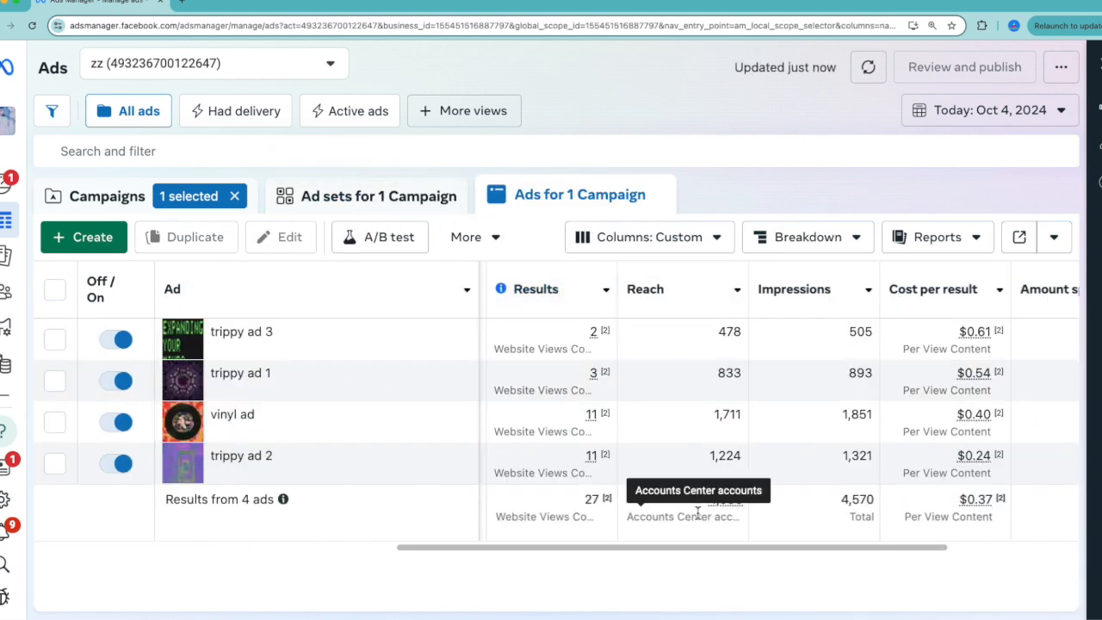
pyautogui.hscroll(8, 697, 514)
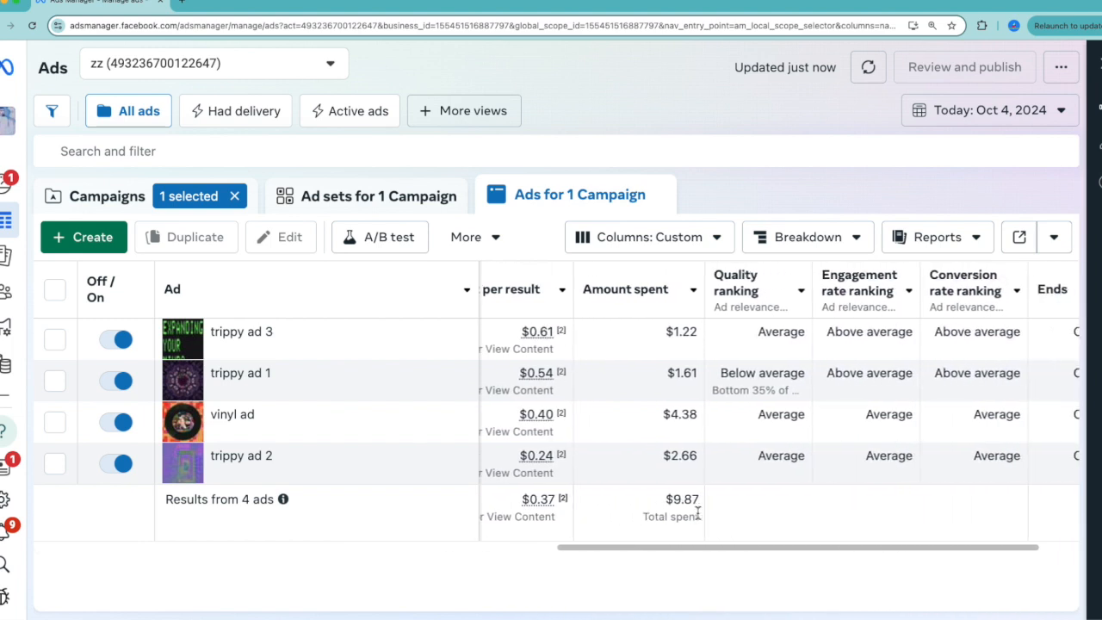
pyautogui.hscroll(3, 697, 514)
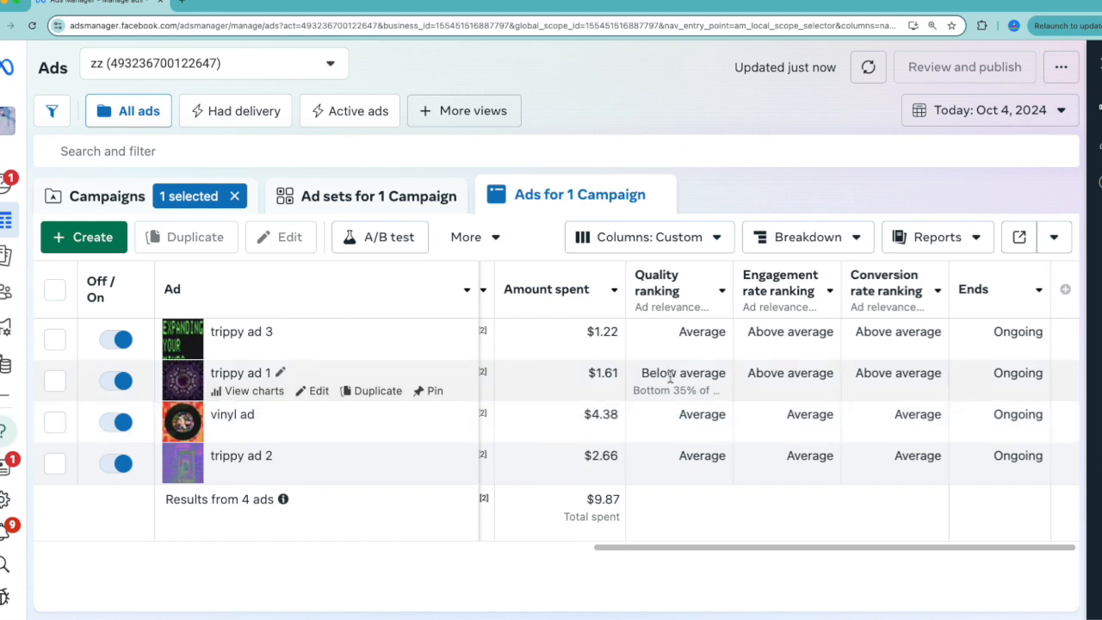
pyautogui.hscroll(-2, 670, 377)
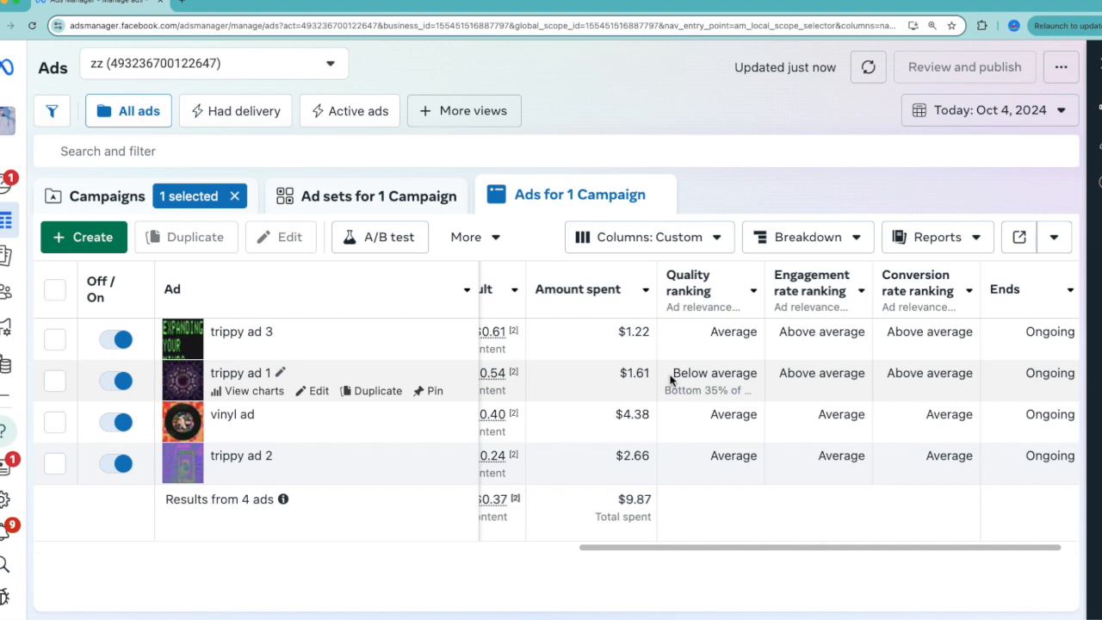
pyautogui.hscroll(-10, 670, 378)
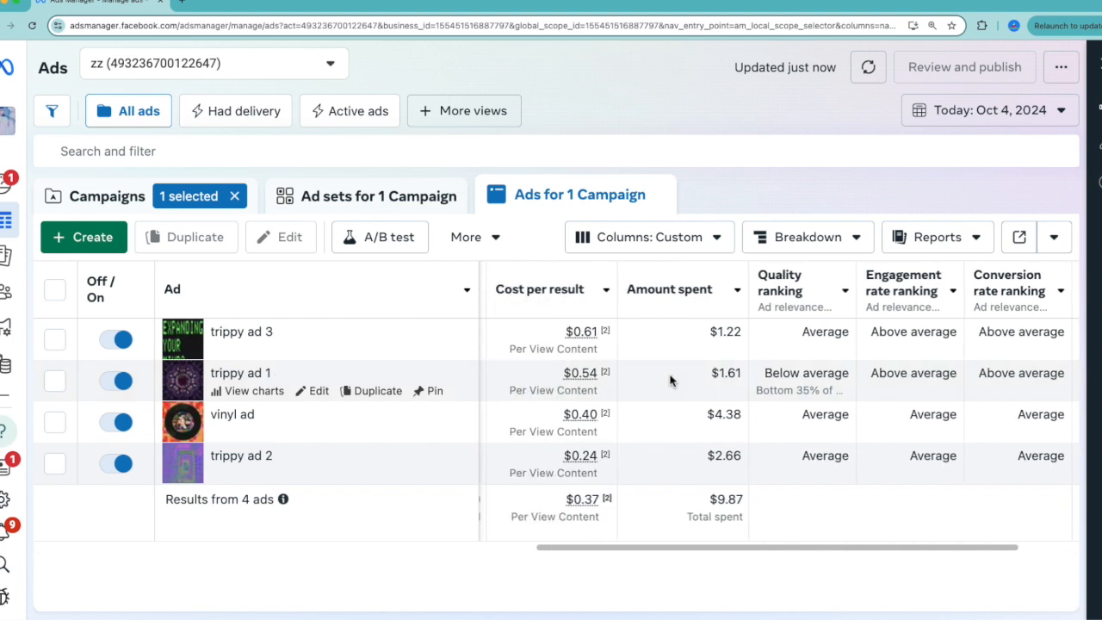
pyautogui.hscroll(6, 670, 378)
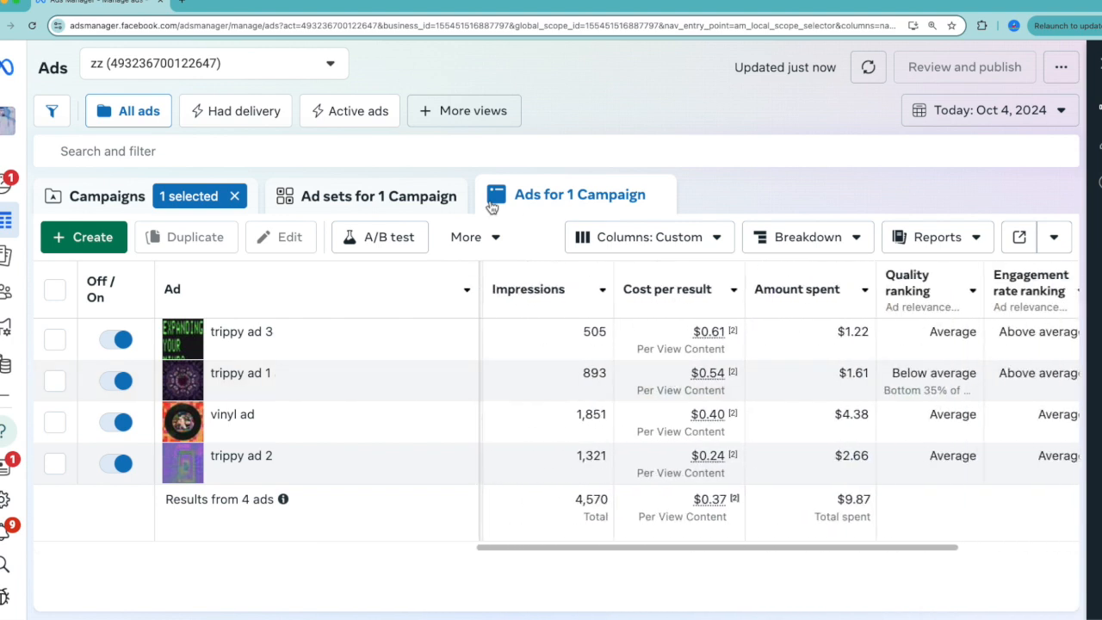
# Return to the campaign's ad sets and turn off "No Feelings trippy ad 1" and "No Feelings trippy 3".
pyautogui.click(383, 198)
pyautogui.hscroll(-3, 301, 366)
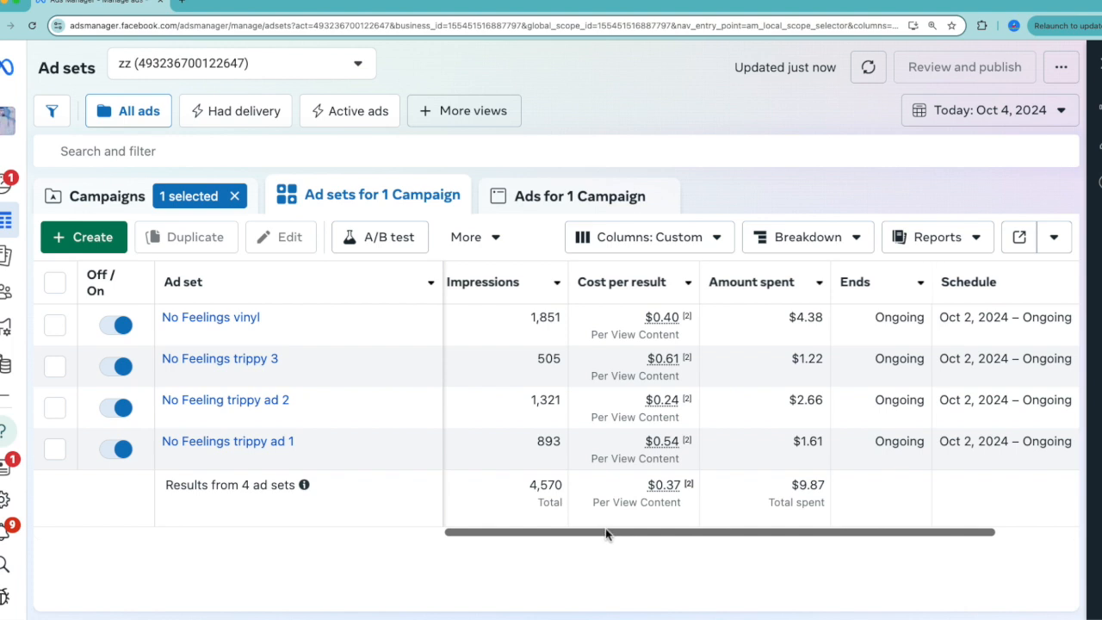
pyautogui.moveTo(605, 532)
pyautogui.mouseDown()
pyautogui.moveTo(615, 532)
pyautogui.moveTo(584, 532)
pyautogui.mouseUp()
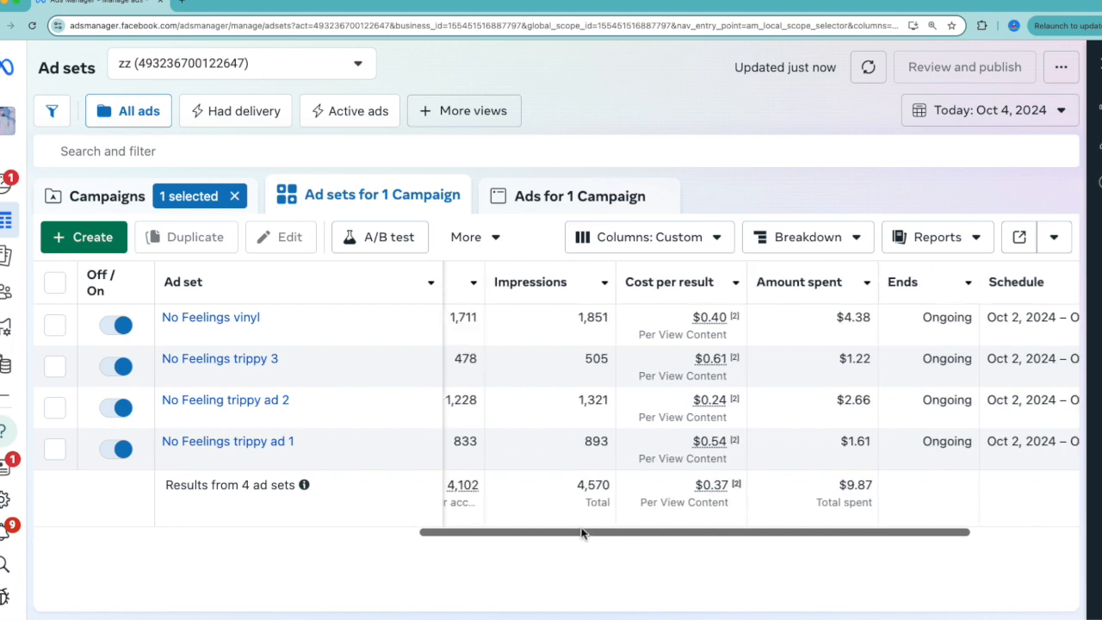
pyautogui.click(121, 449)
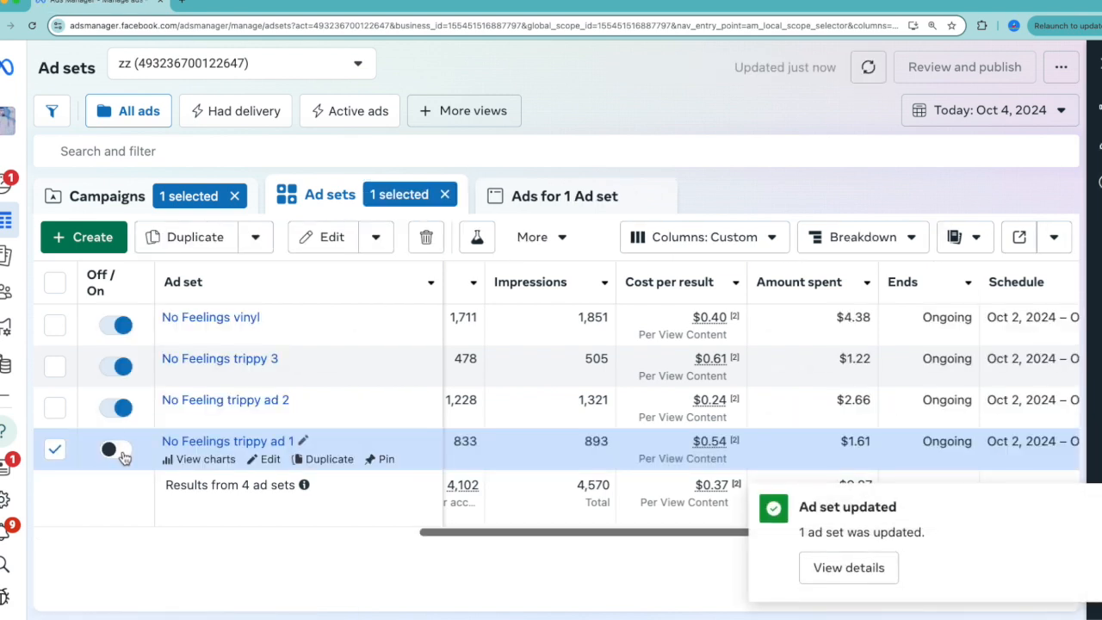
pyautogui.click(121, 370)
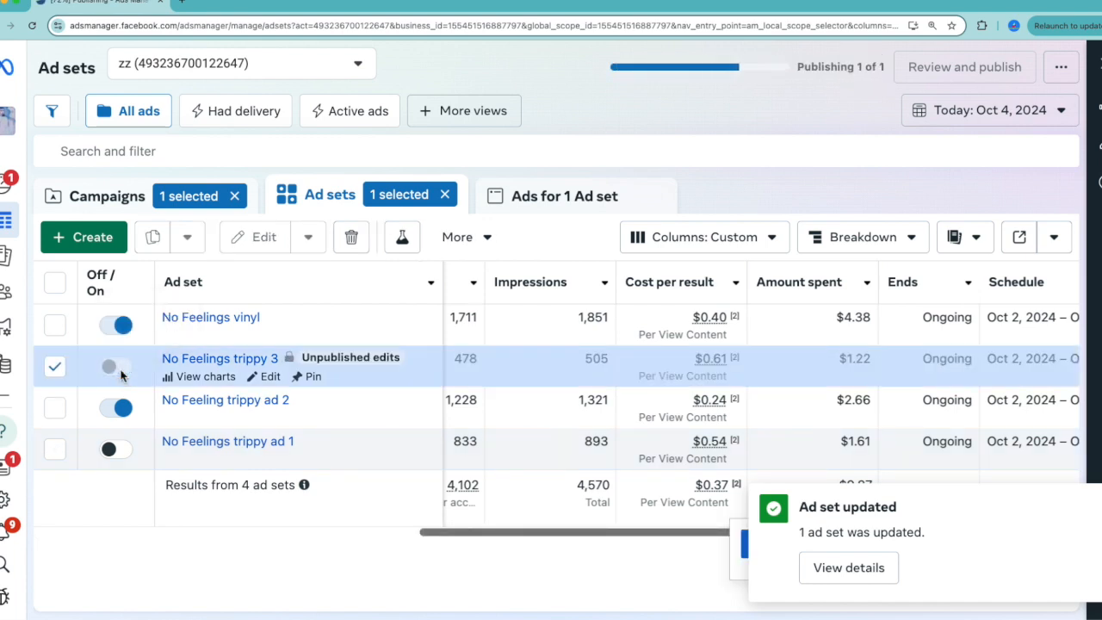
pyautogui.click(54, 407)
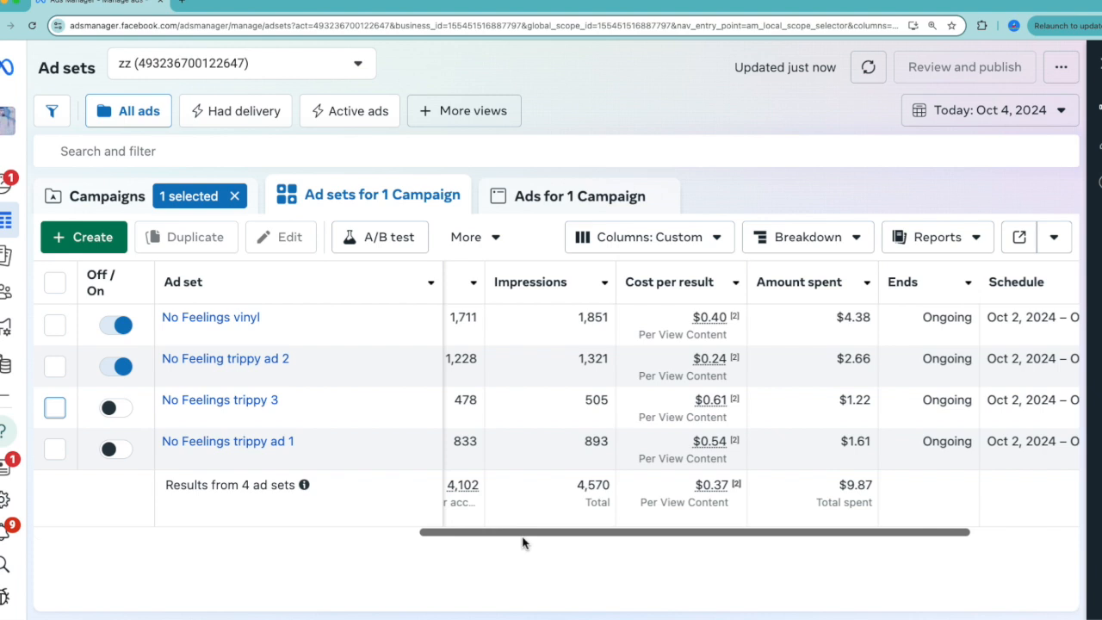
# Review the results, reach, impressions, cost per result and delivery status of the four ad sets.
pyautogui.hscroll(-4, 548, 458)
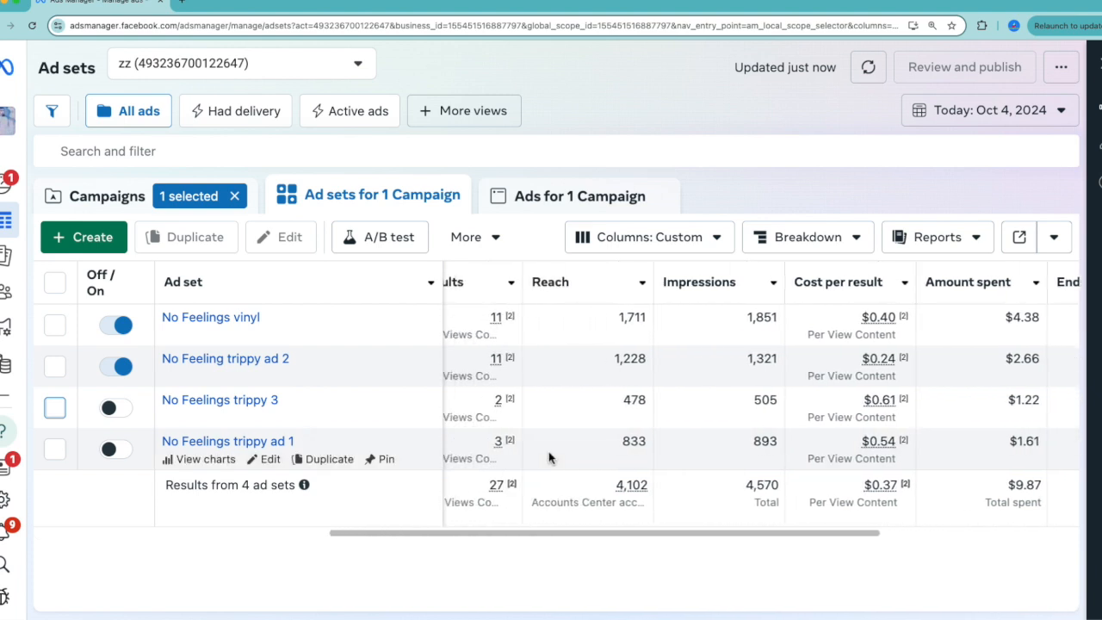
pyautogui.hscroll(-2, 548, 458)
pyautogui.moveTo(549, 451)
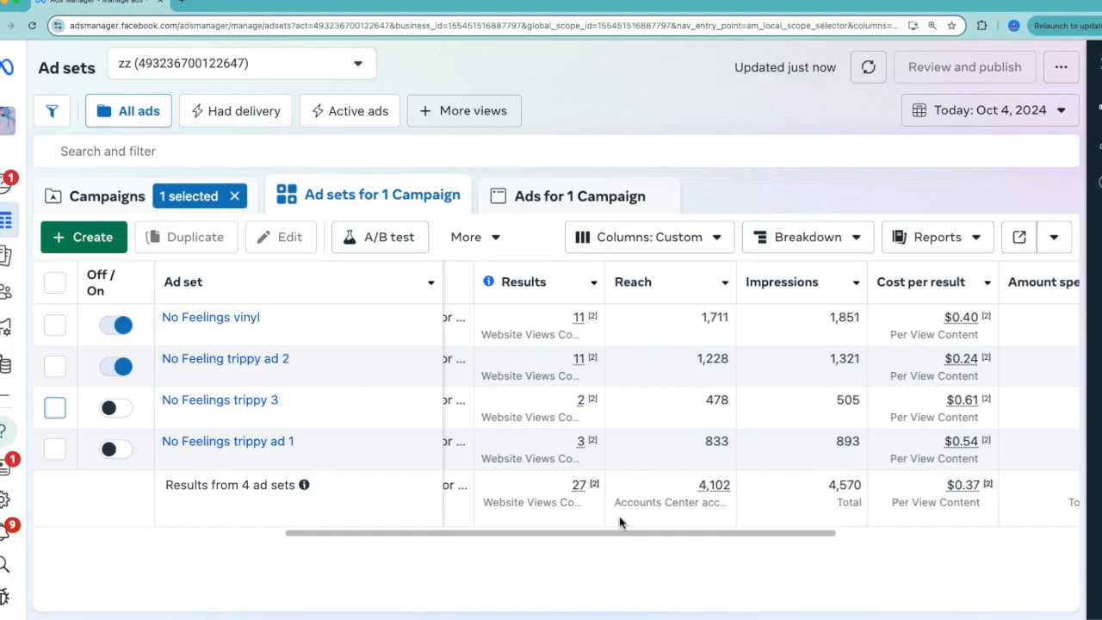
pyautogui.hscroll(1, 619, 520)
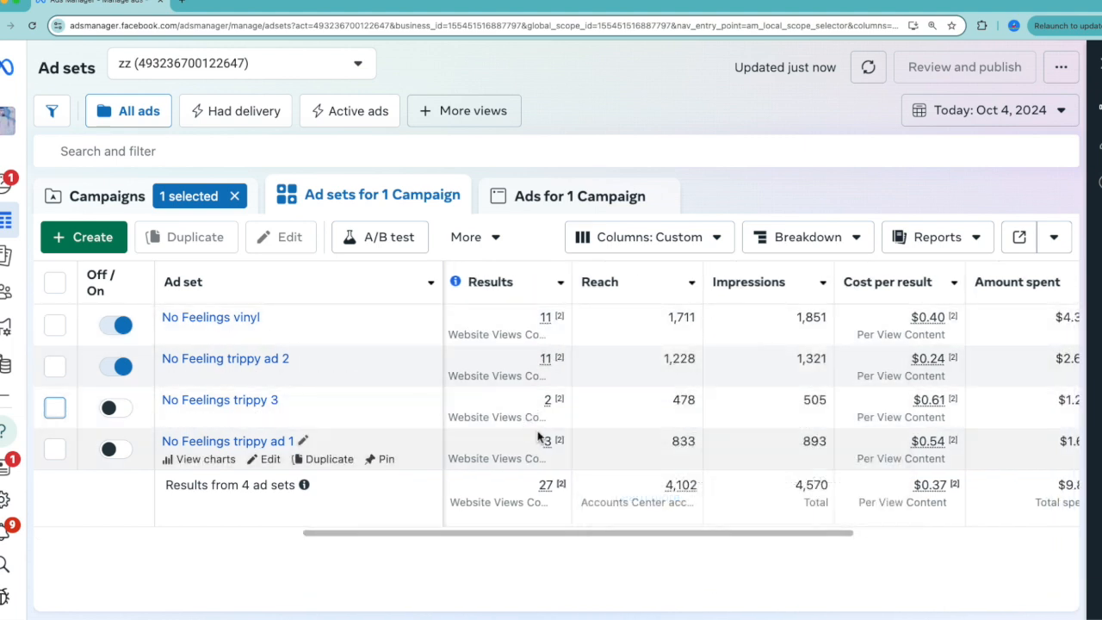
pyautogui.hscroll(1, 538, 439)
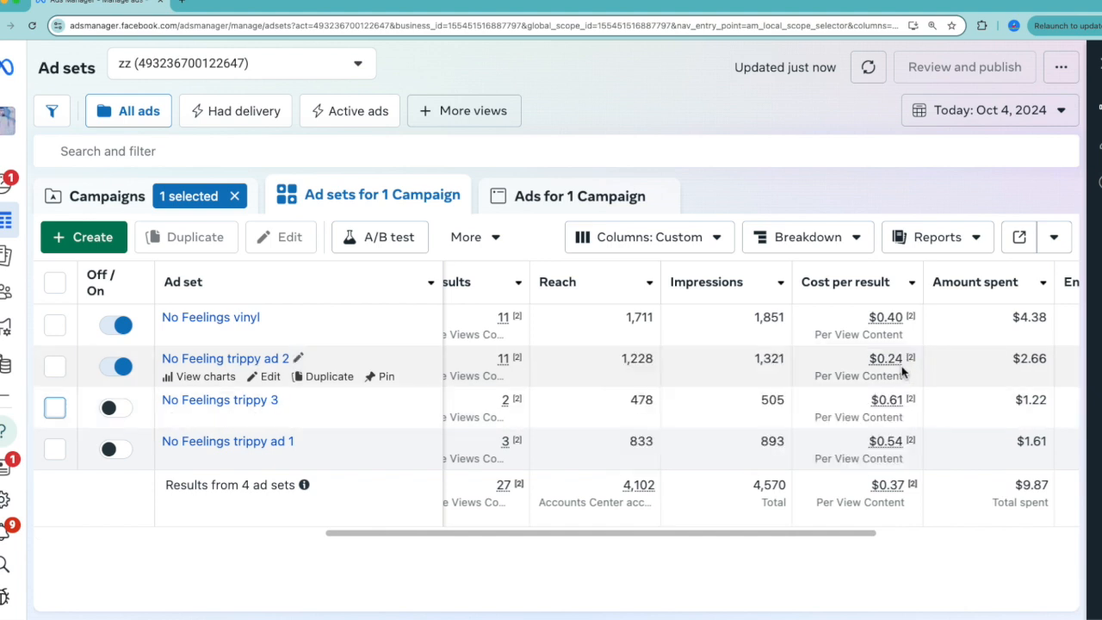
pyautogui.moveTo(899, 361)
pyautogui.hscroll(-4, 945, 392)
pyautogui.hscroll(-5, 945, 392)
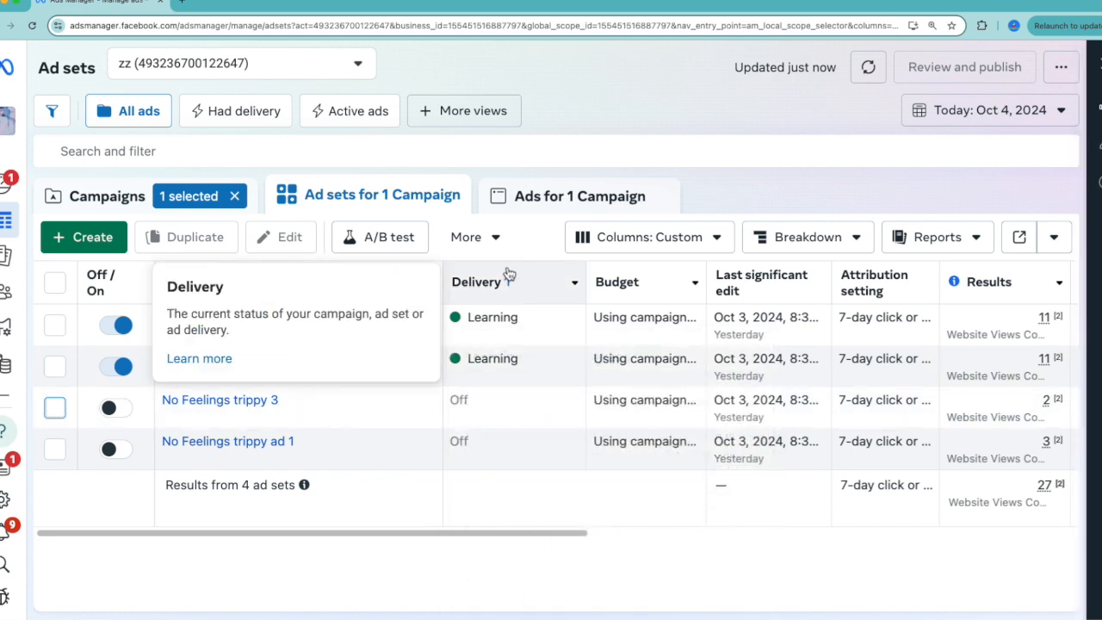
pyautogui.moveTo(484, 318)
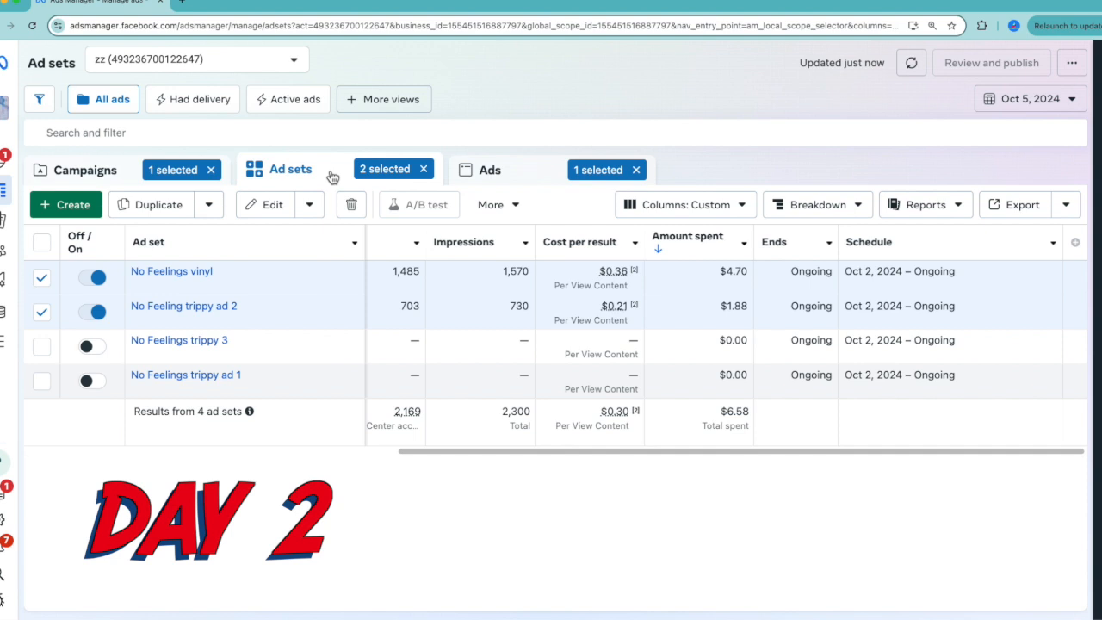
# Open the ads of the two active ad sets for Oct 5, 2024 and review their results, reach, costs and rankings.
pyautogui.click(486, 169)
pyautogui.hscroll(-3, 557, 341)
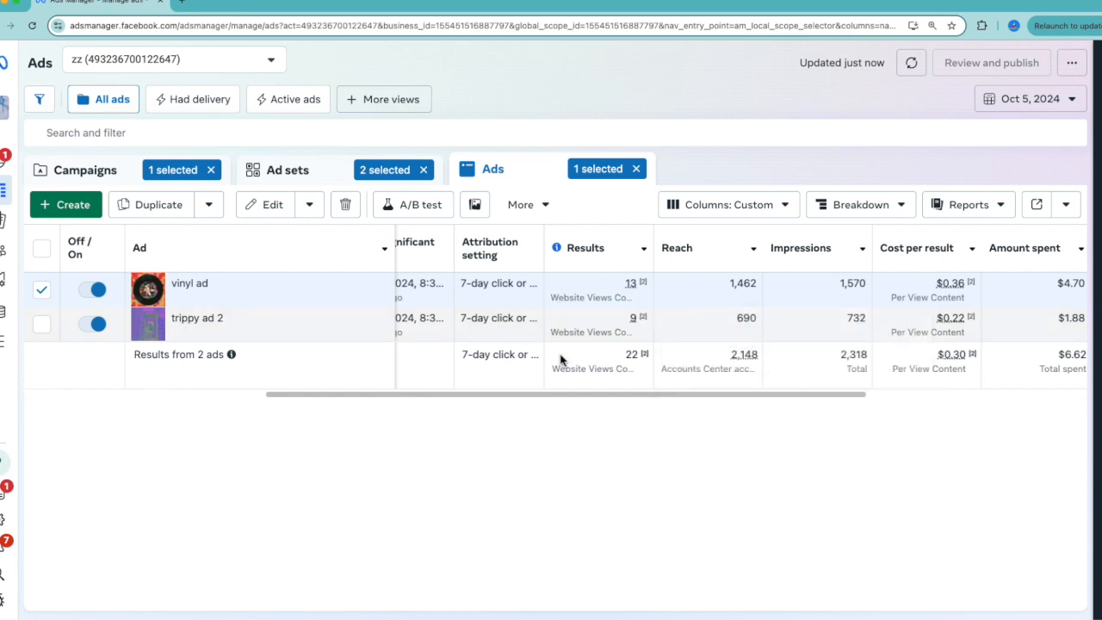
pyautogui.hscroll(-2, 561, 354)
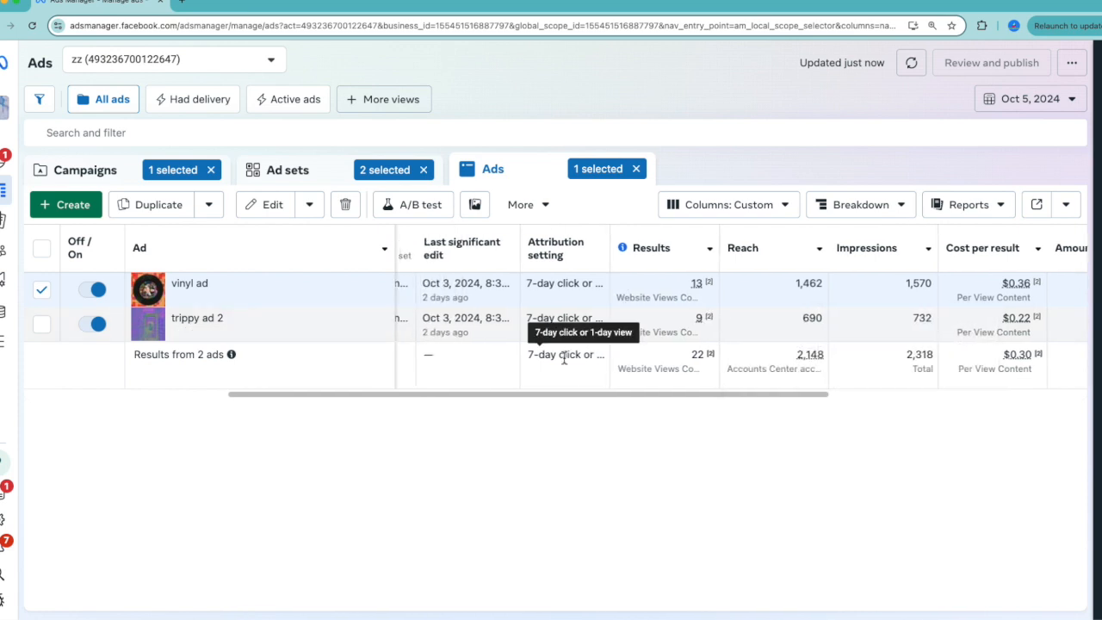
pyautogui.hscroll(1, 554, 376)
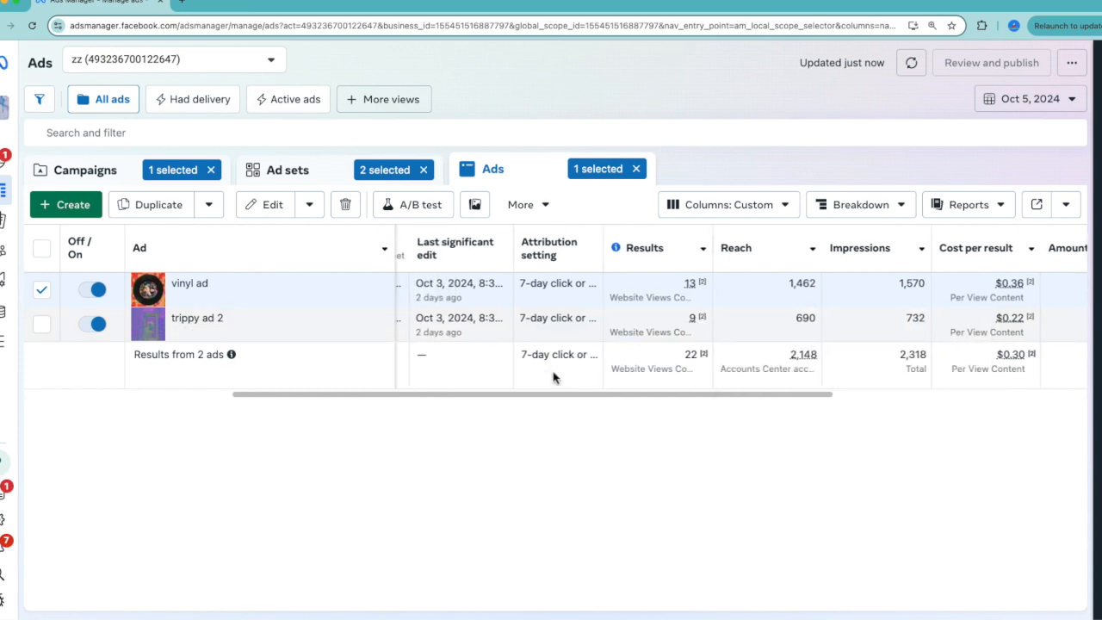
pyautogui.hscroll(5, 554, 376)
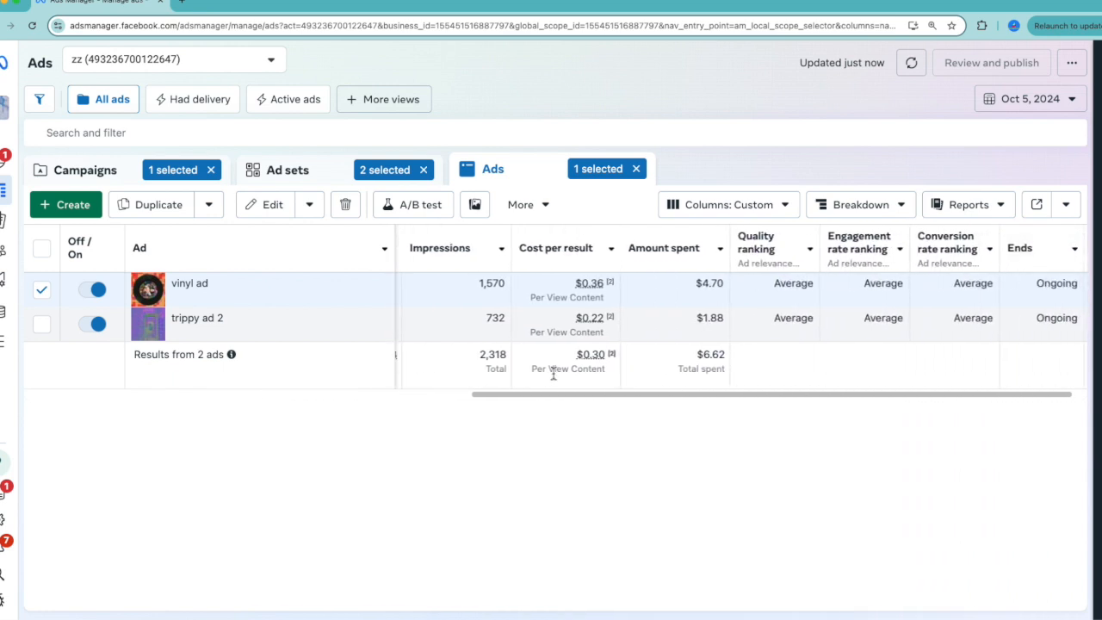
pyautogui.hscroll(-5, 554, 376)
pyautogui.hscroll(8, 554, 376)
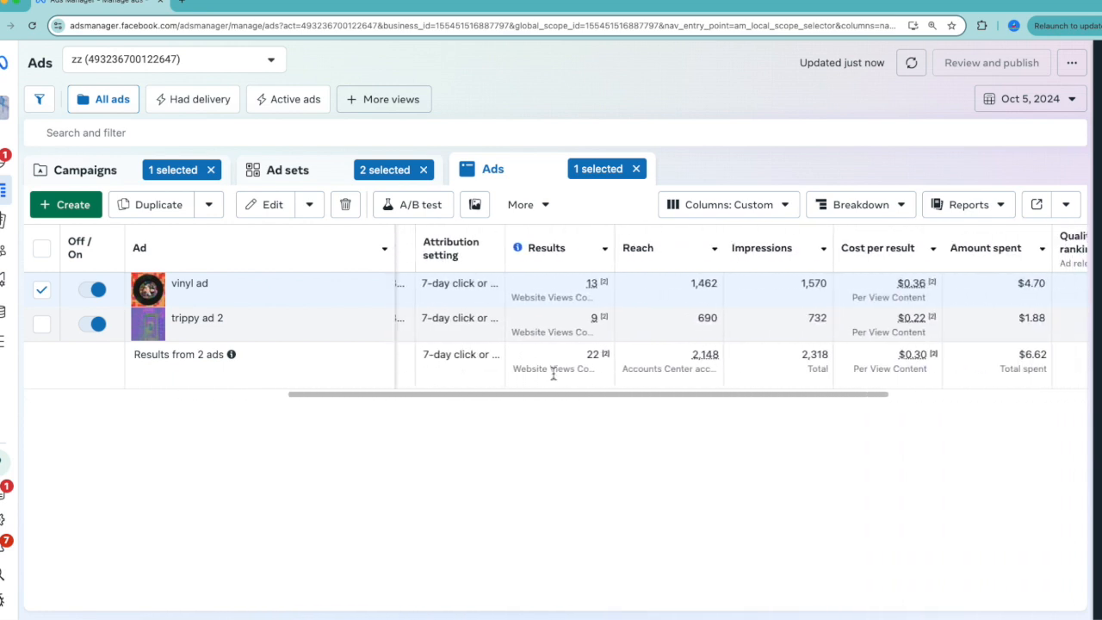
pyautogui.hscroll(-2, 554, 376)
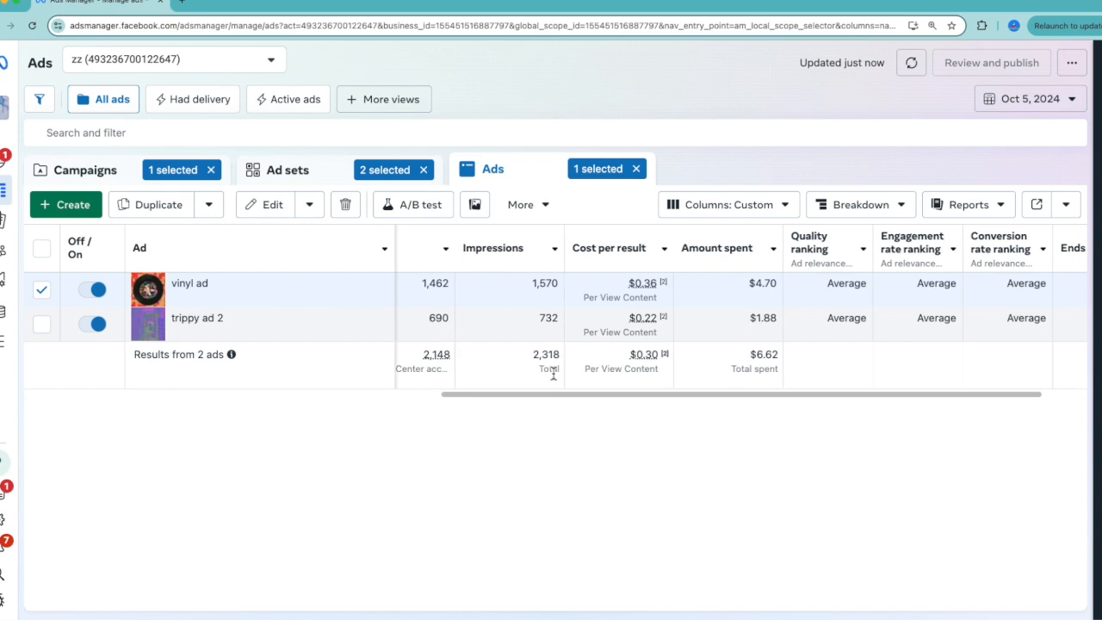
# Enlarge the page and compare the cost per result and amount spent of the vinyl ad and trippy ad 2.
pyautogui.hotkey('ctrl', '+')
pyautogui.hscroll(-3, 608, 430)
pyautogui.hscroll(3, 607, 430)
pyautogui.hscroll(2, 608, 430)
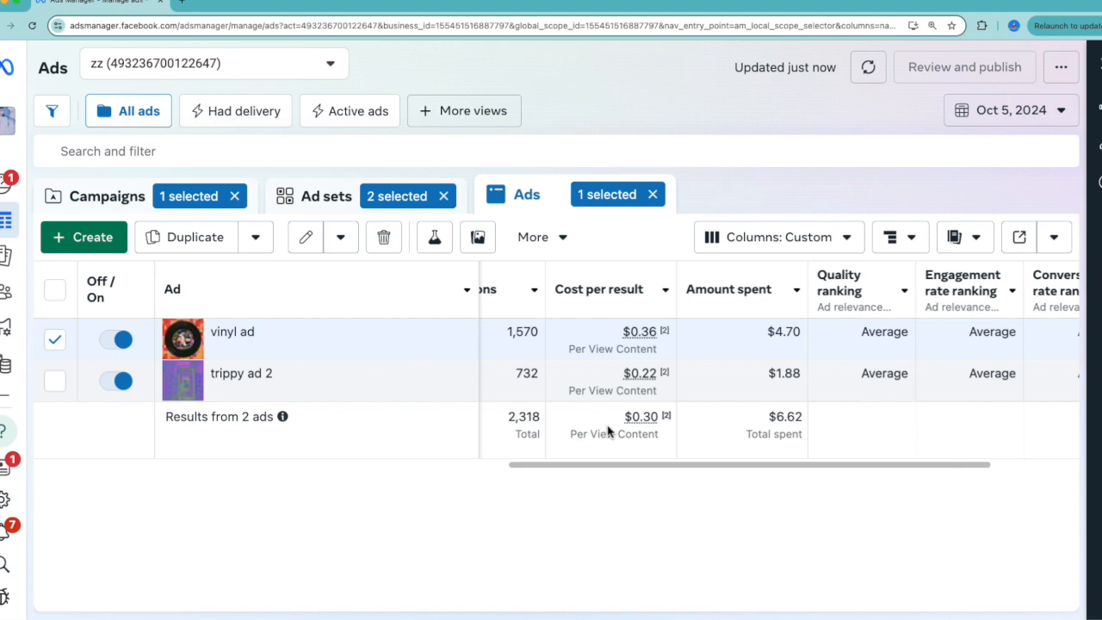
pyautogui.moveTo(213, 389)
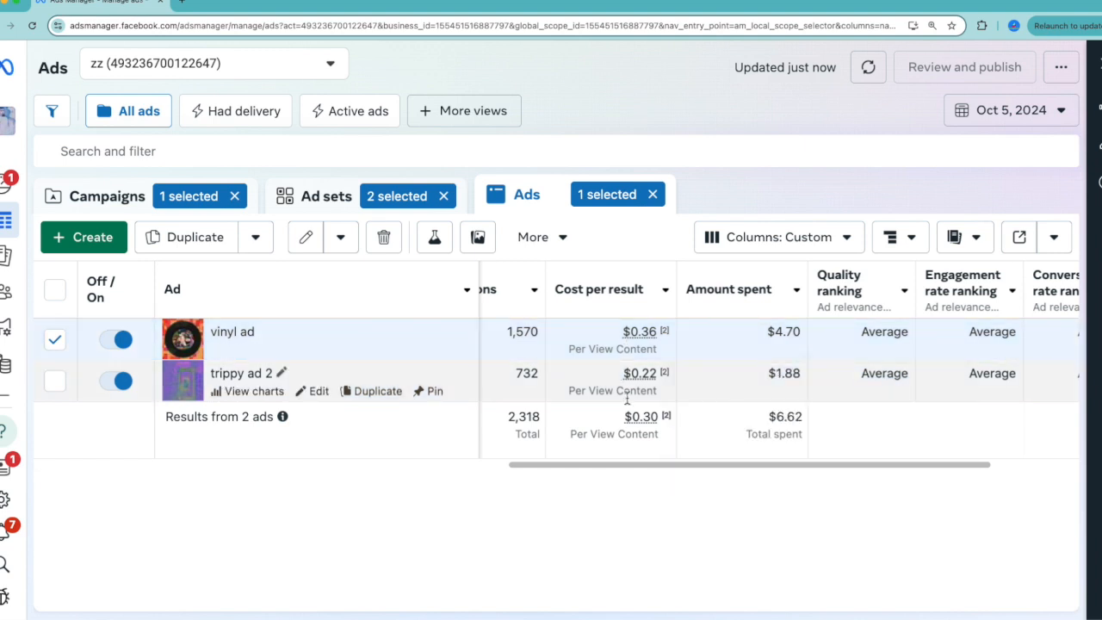
pyautogui.moveTo(728, 470)
pyautogui.mouseDown()
pyautogui.moveTo(794, 470)
pyautogui.moveTo(743, 474)
pyautogui.mouseUp()
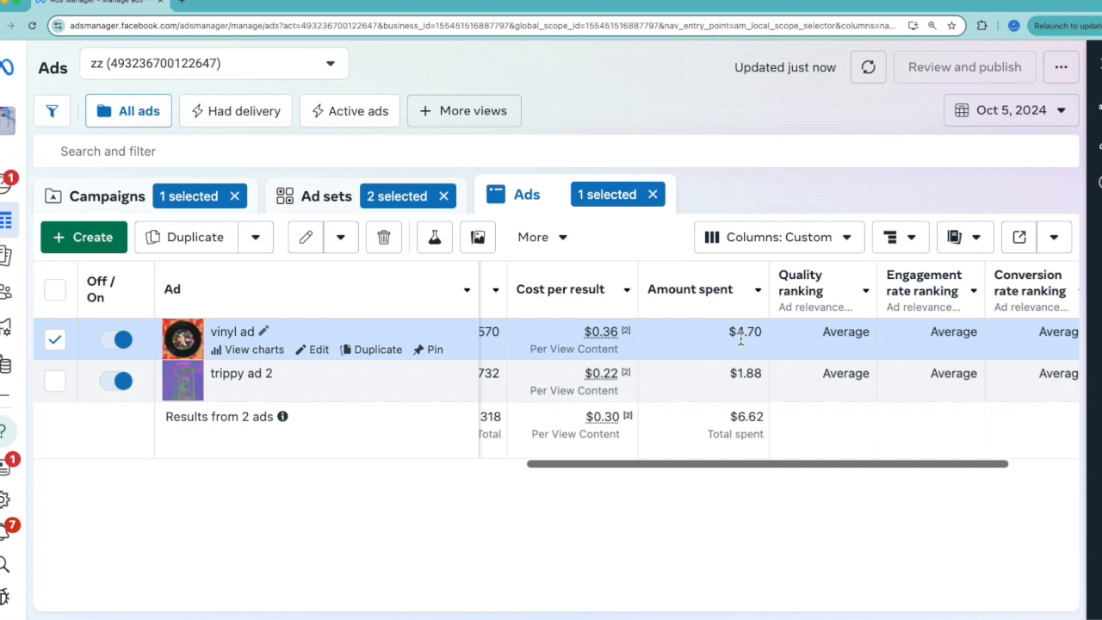
pyautogui.click(571, 369)
pyautogui.moveTo(773, 472); pyautogui.dragTo(725, 485)
pyautogui.moveTo(800, 466); pyautogui.dragTo(938, 463)
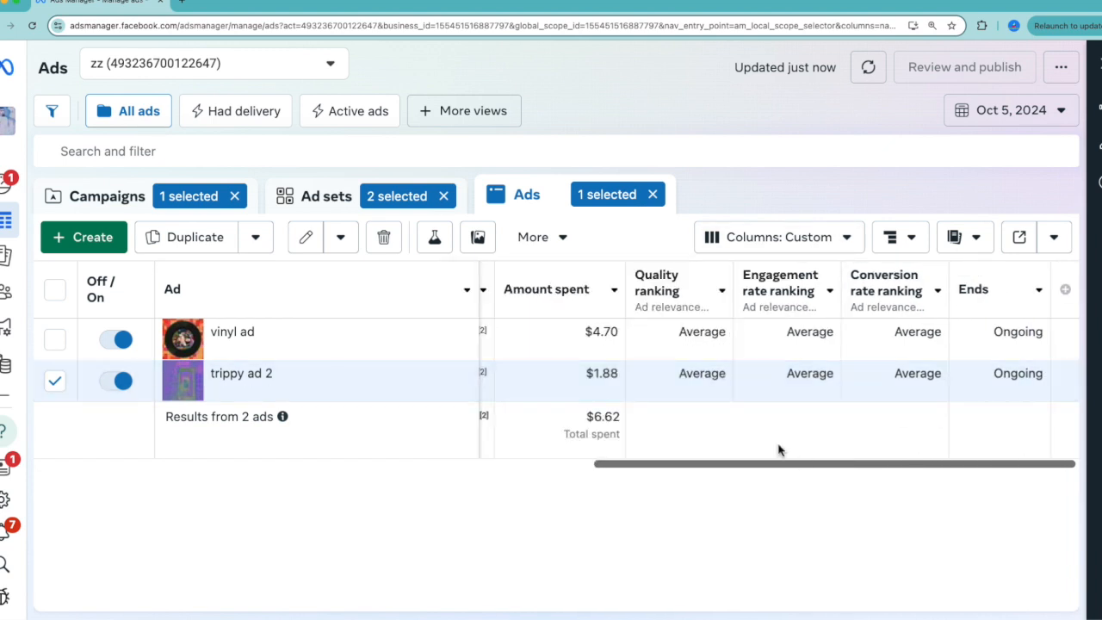
pyautogui.moveTo(806, 470); pyautogui.dragTo(701, 474)
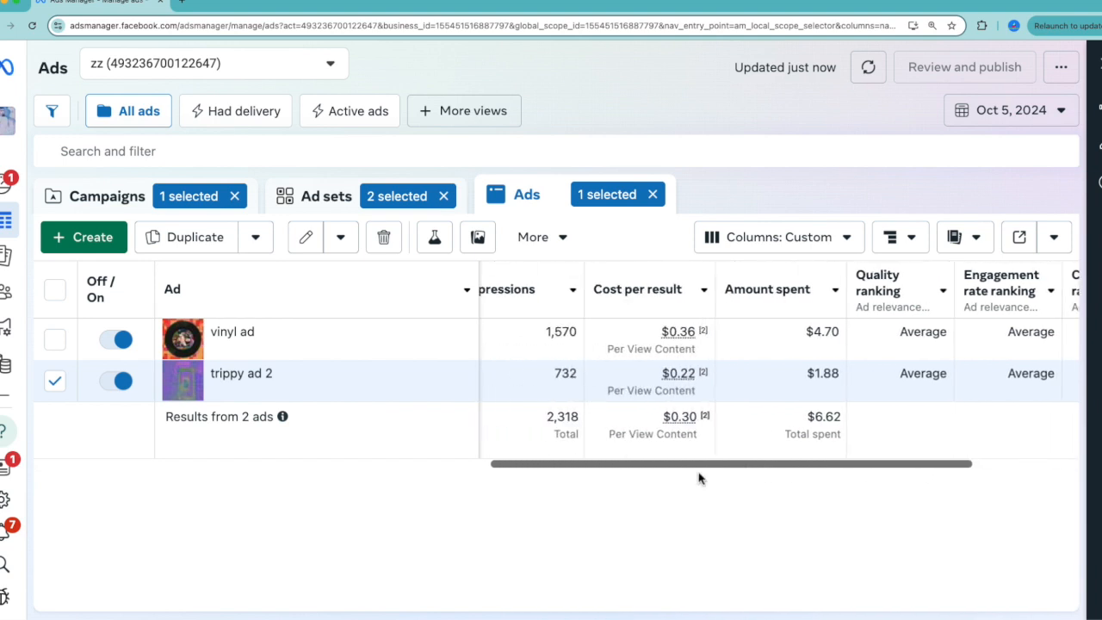
# Set the report's date range to Oct 4, 2024 – Oct 5, 2024 and check both ads' cost per result and amount spent.
pyautogui.click(809, 245)
pyautogui.click(946, 113)
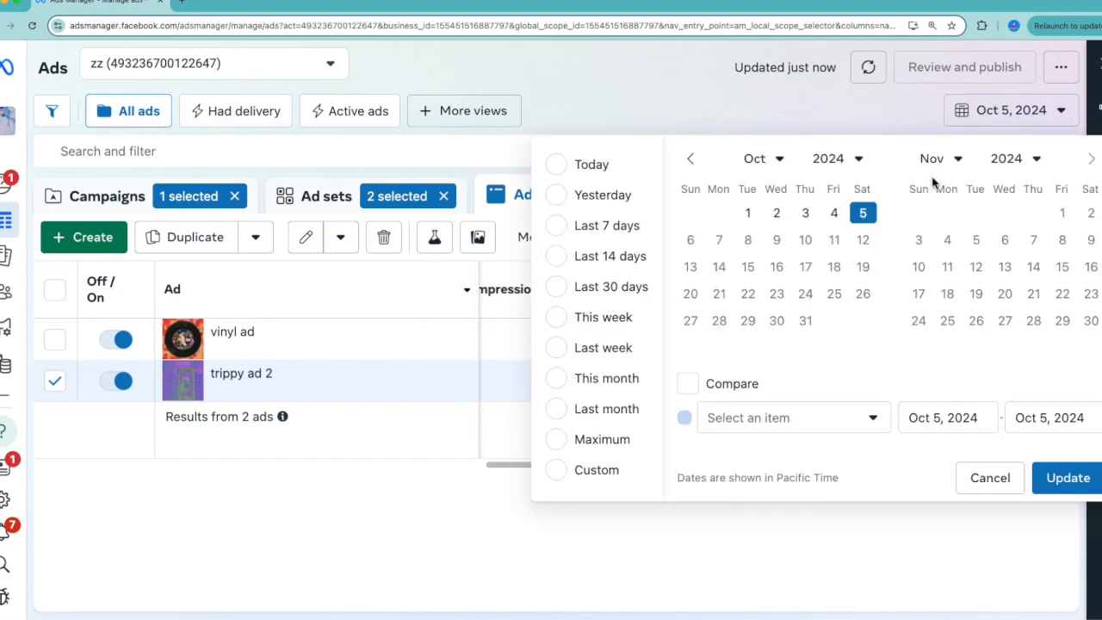
pyautogui.click(833, 212)
pyautogui.click(862, 212)
pyautogui.click(1072, 479)
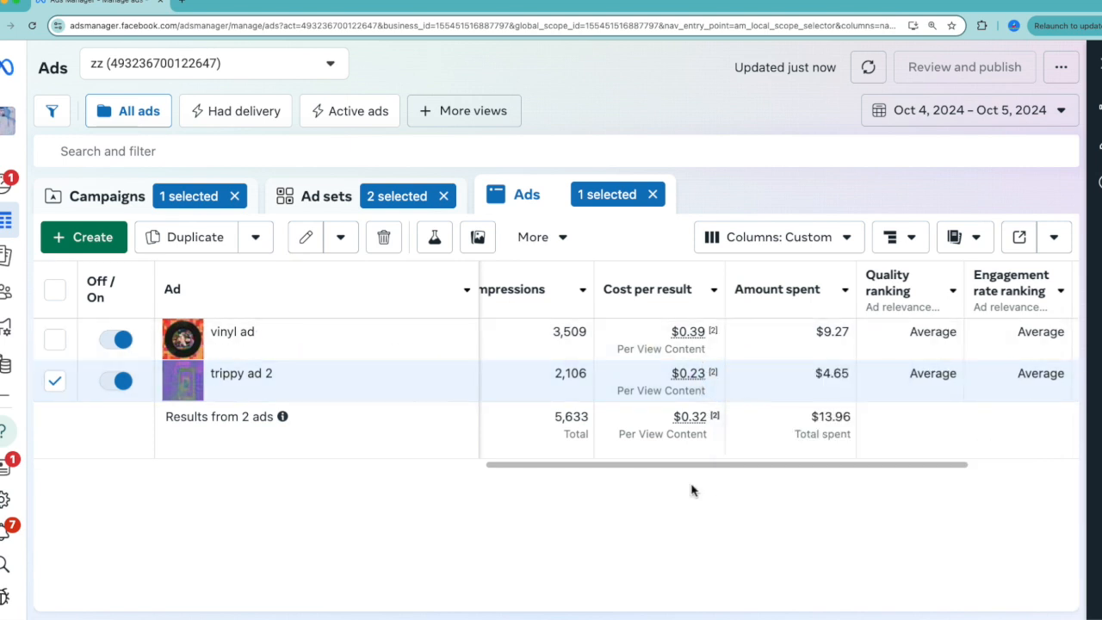
pyautogui.moveTo(686, 473); pyautogui.dragTo(714, 473)
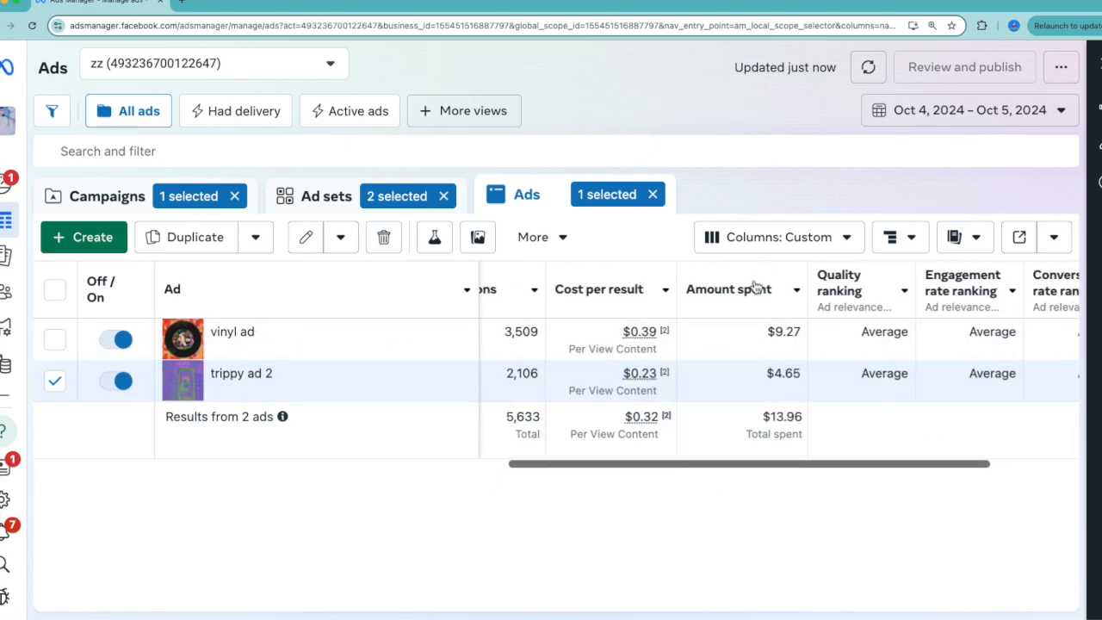
# Break down the two ads by placement and bring the amount spent per placement into view.
pyautogui.click(782, 249)
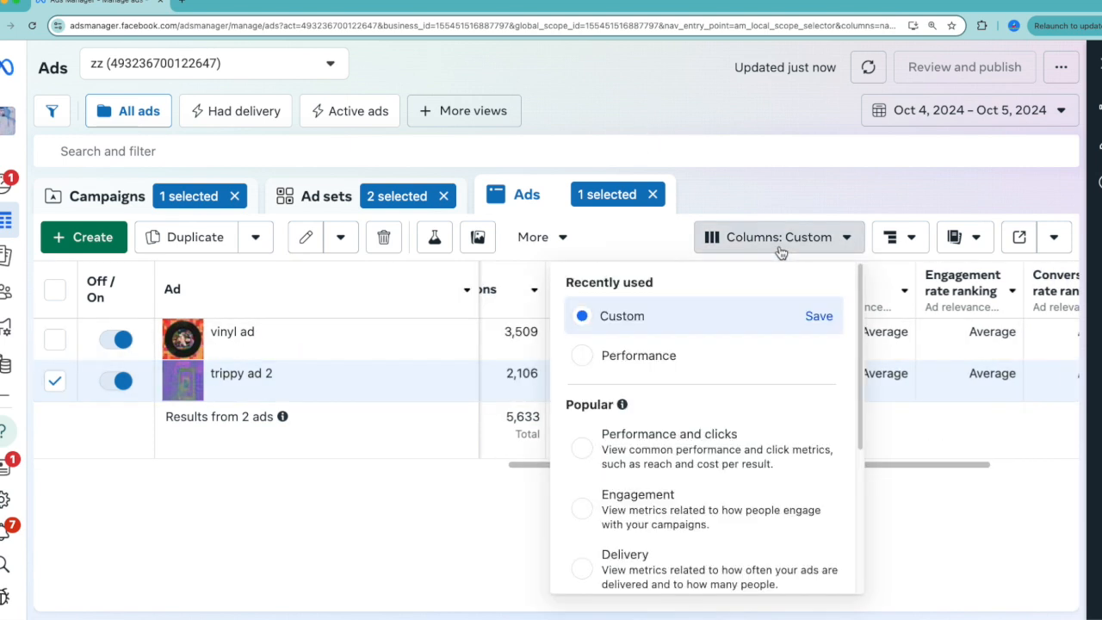
pyautogui.click(890, 237)
pyautogui.click(934, 408)
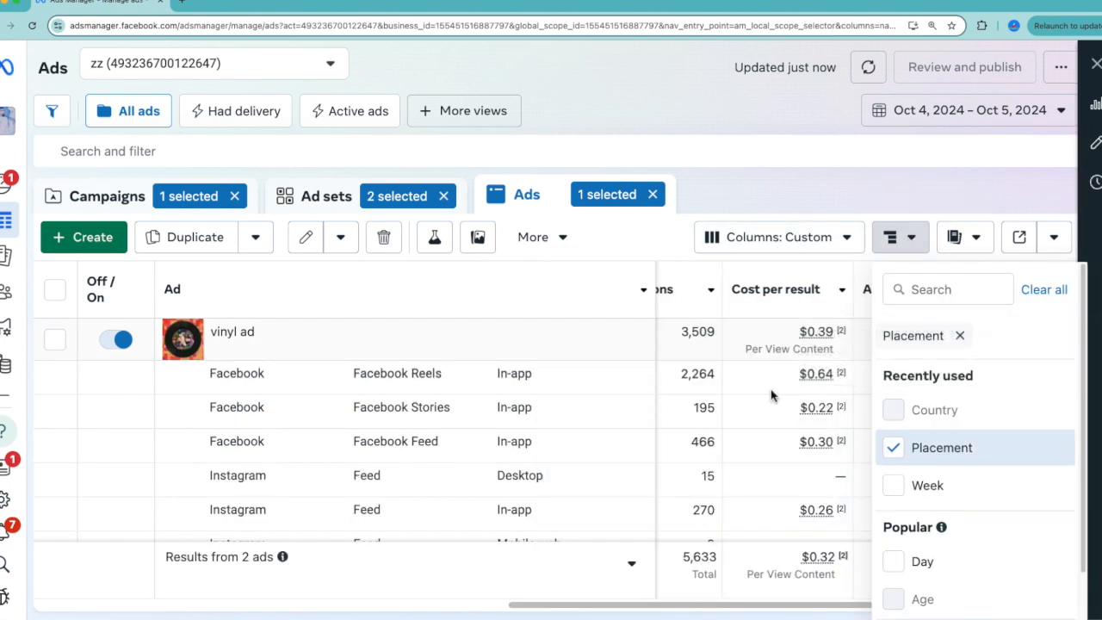
pyautogui.click(772, 395)
pyautogui.hscroll(5, 771, 395)
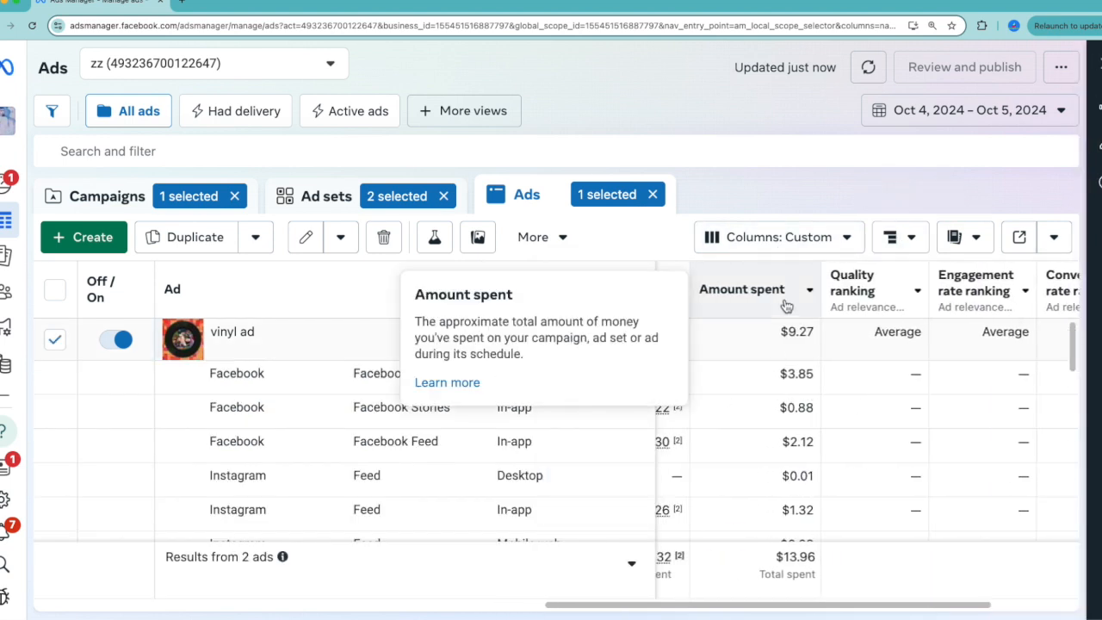
# Sort the ads' placement breakdown by amount spent, highest first, and compare the vinyl ad's cost per result across placements.
pyautogui.click(786, 305)
pyautogui.hscroll(-2, 861, 357)
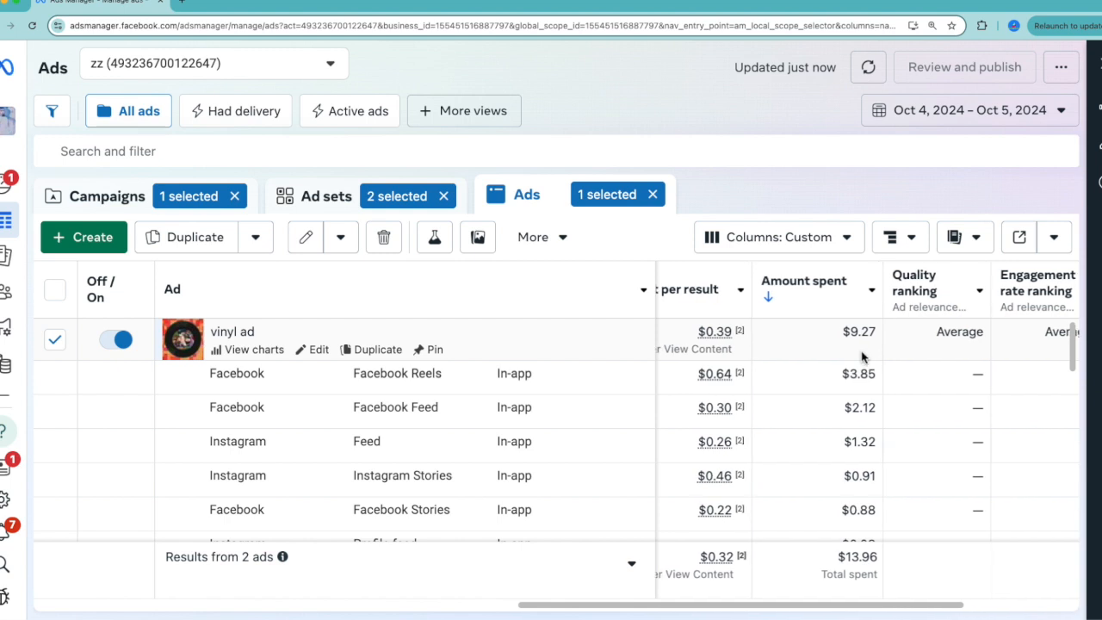
pyautogui.hotkey('ctrl', '-')
pyautogui.hscroll(-1, 755, 393)
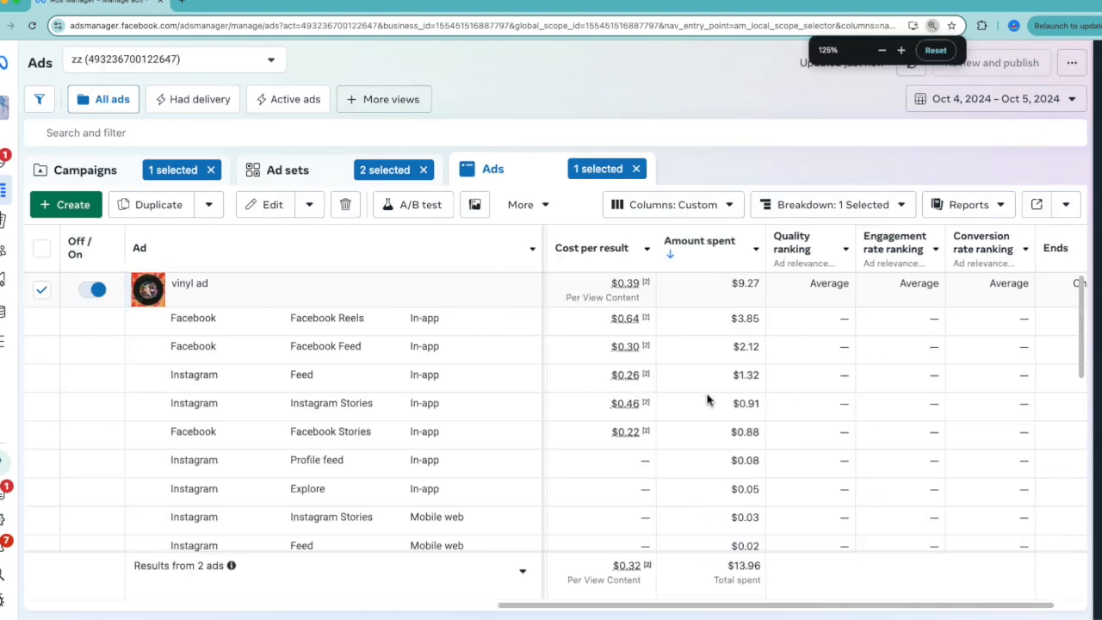
pyautogui.scroll(-1, 706, 399)
pyautogui.scroll(1, 706, 398)
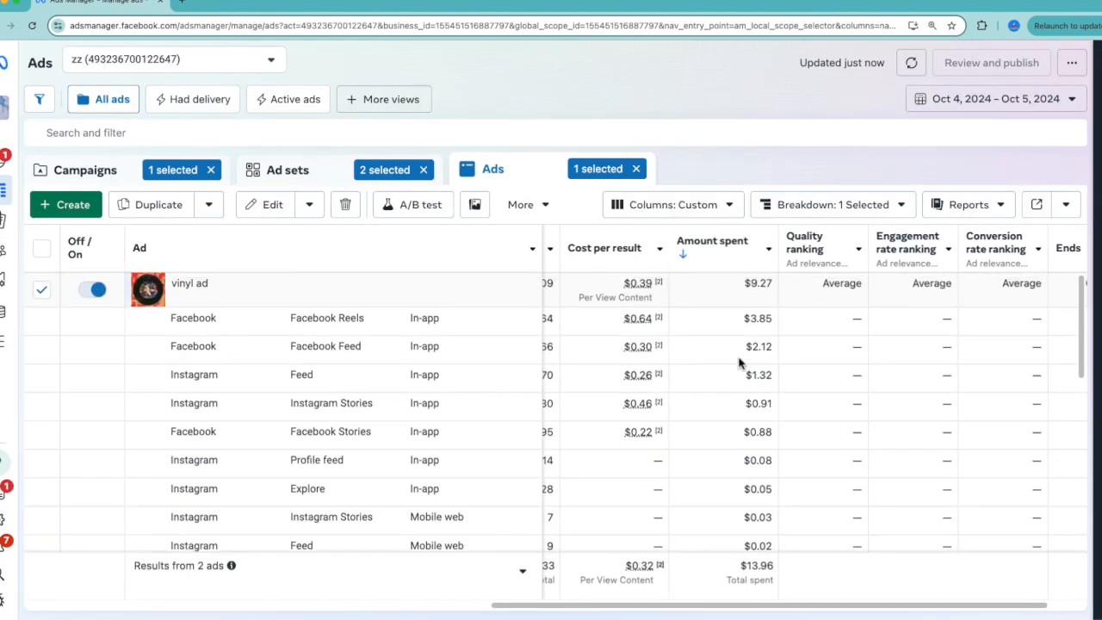
pyautogui.hscroll(-1, 697, 359)
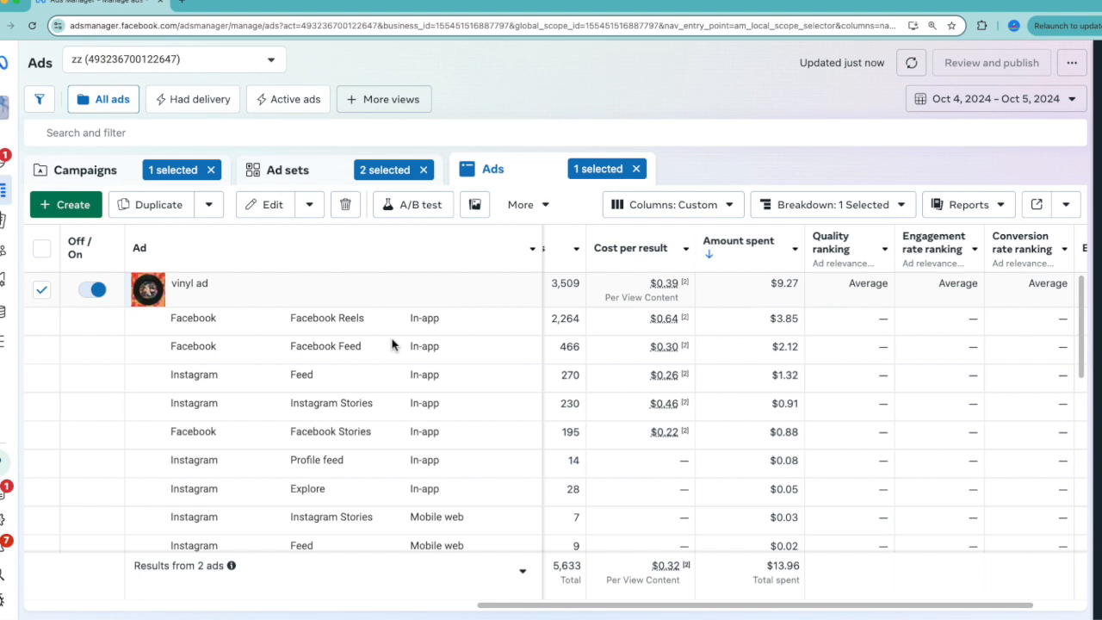
# Open the vinyl ad for editing, go to its No Feelings vinyl ad set, and review the selected placements.
pyautogui.click(261, 300)
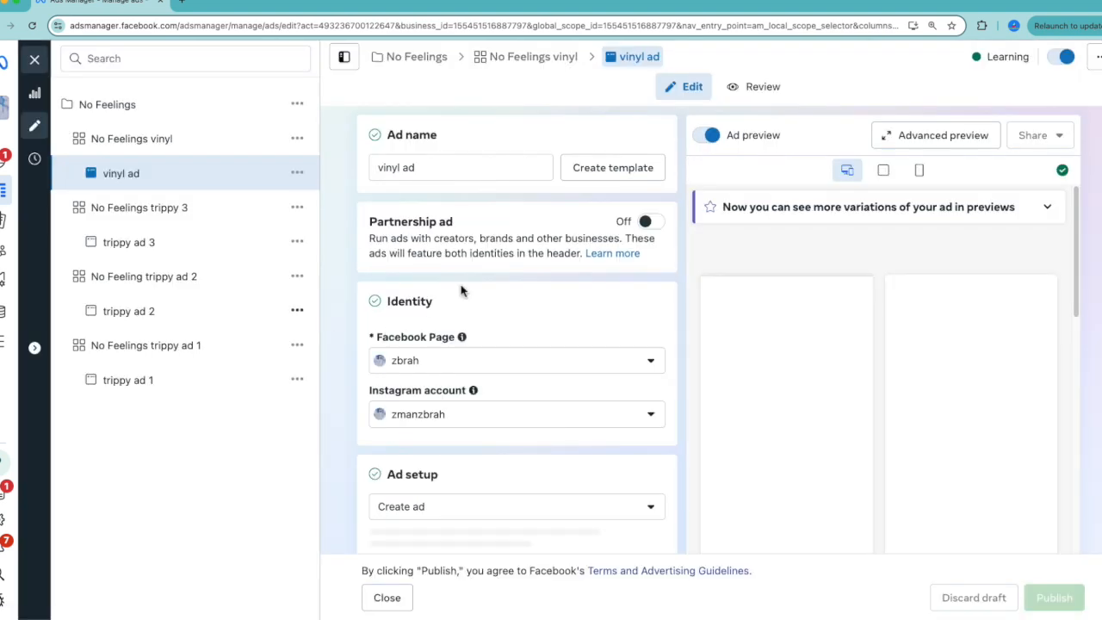
pyautogui.scroll(-10, 542, 365)
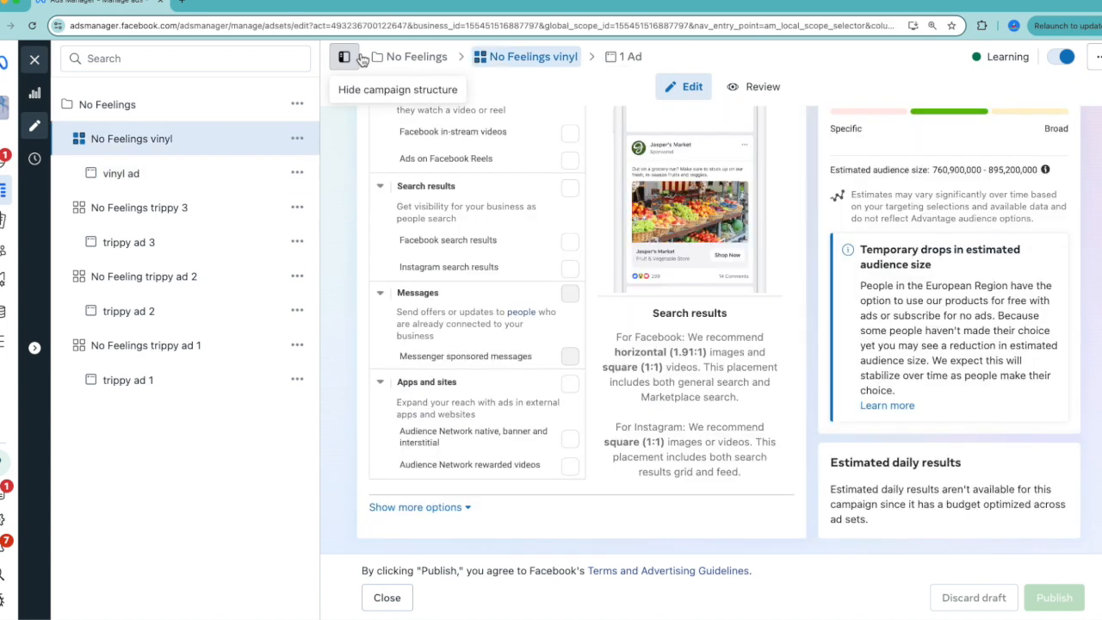
pyautogui.click(345, 57)
pyautogui.scroll(4, 482, 379)
pyautogui.scroll(1, 474, 392)
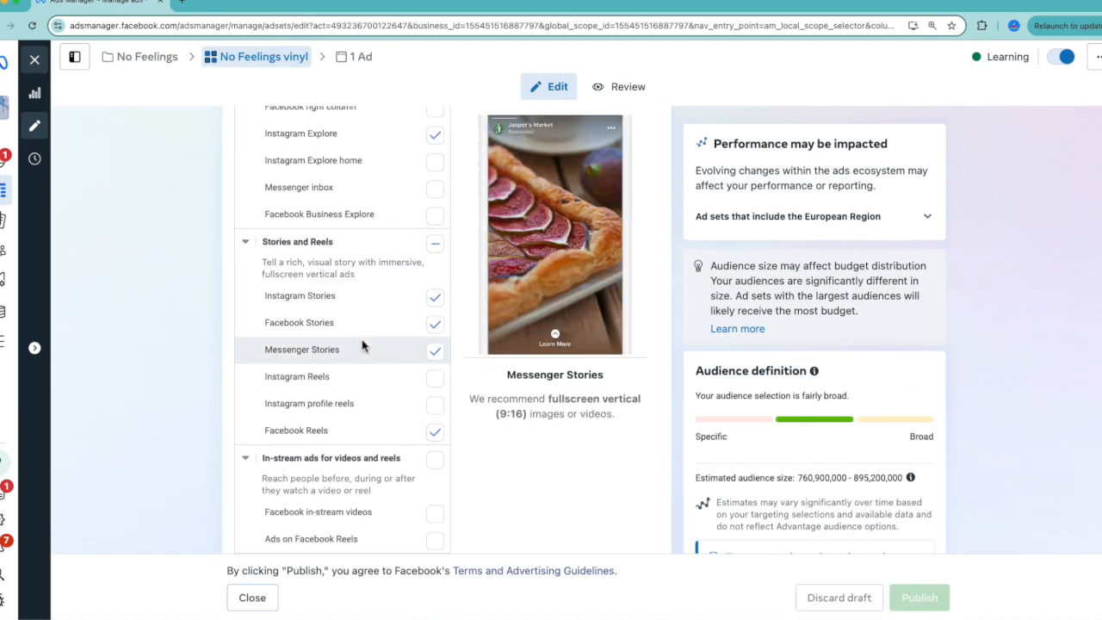
pyautogui.press('super+plus')
pyautogui.scroll(-1, 378, 438)
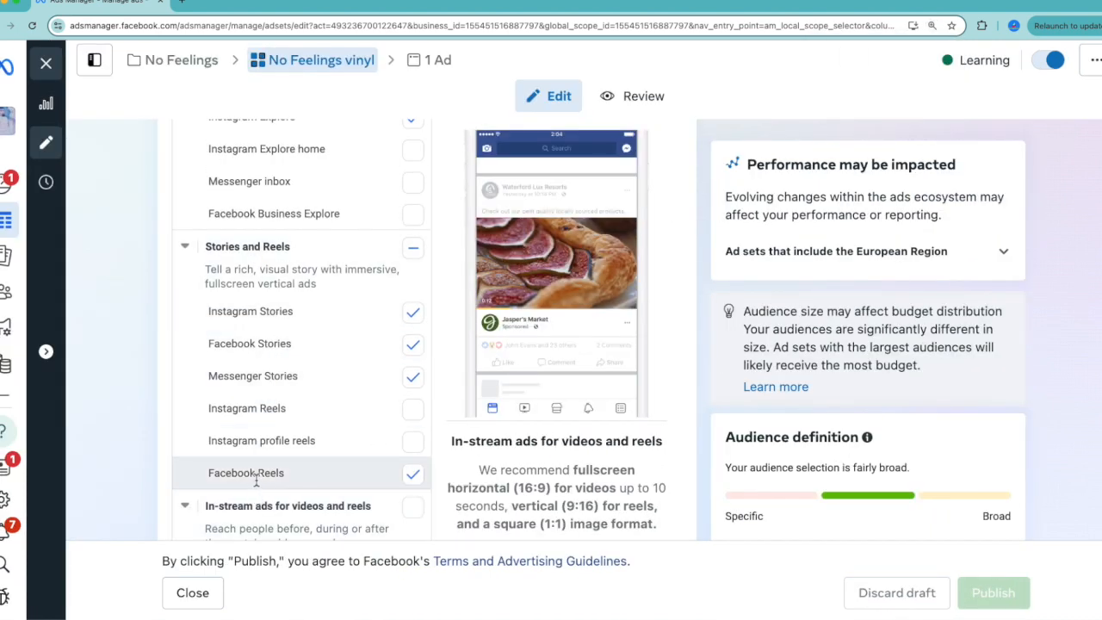
pyautogui.scroll(5, 256, 482)
pyautogui.scroll(-1, 257, 483)
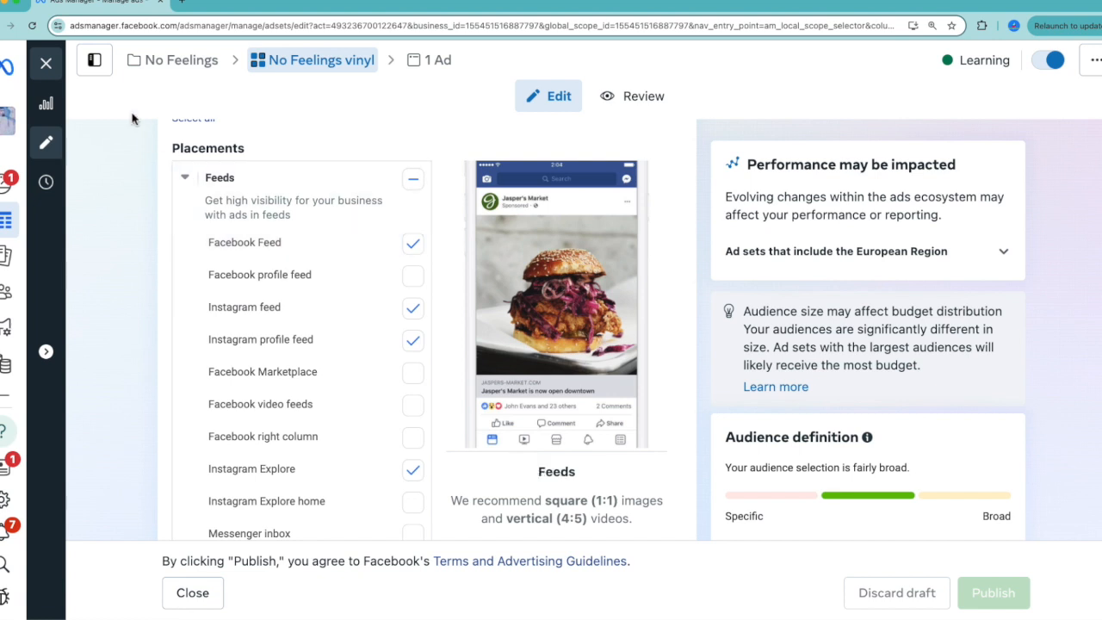
# Open the No Feeling trippy ad 2 ad set and review its selected feed, Stories and Reels placements.
pyautogui.click(94, 59)
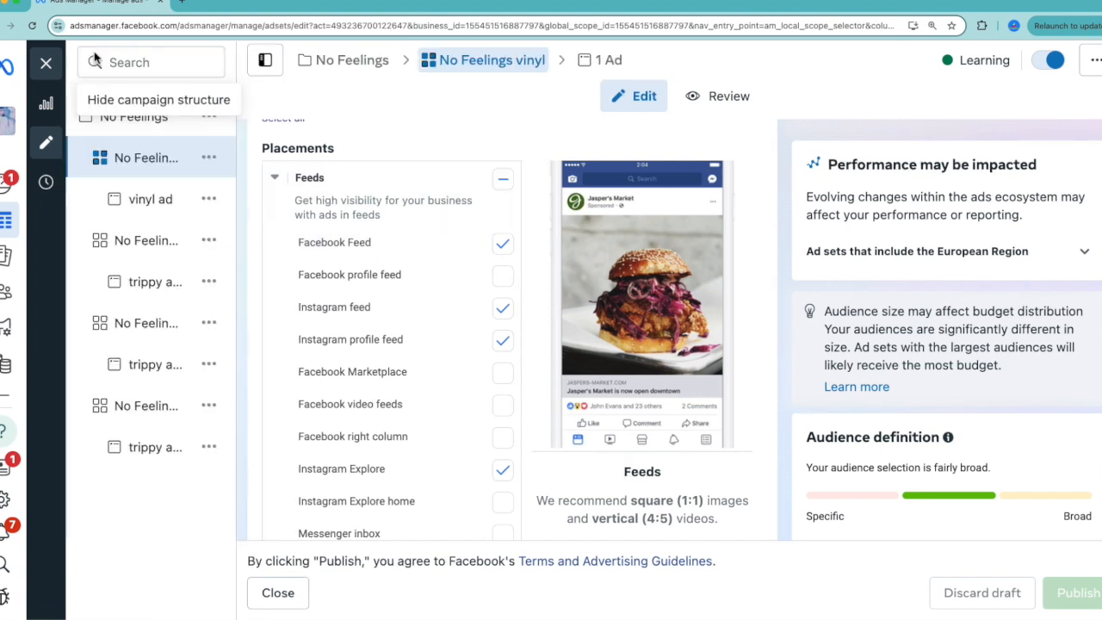
pyautogui.click(143, 366)
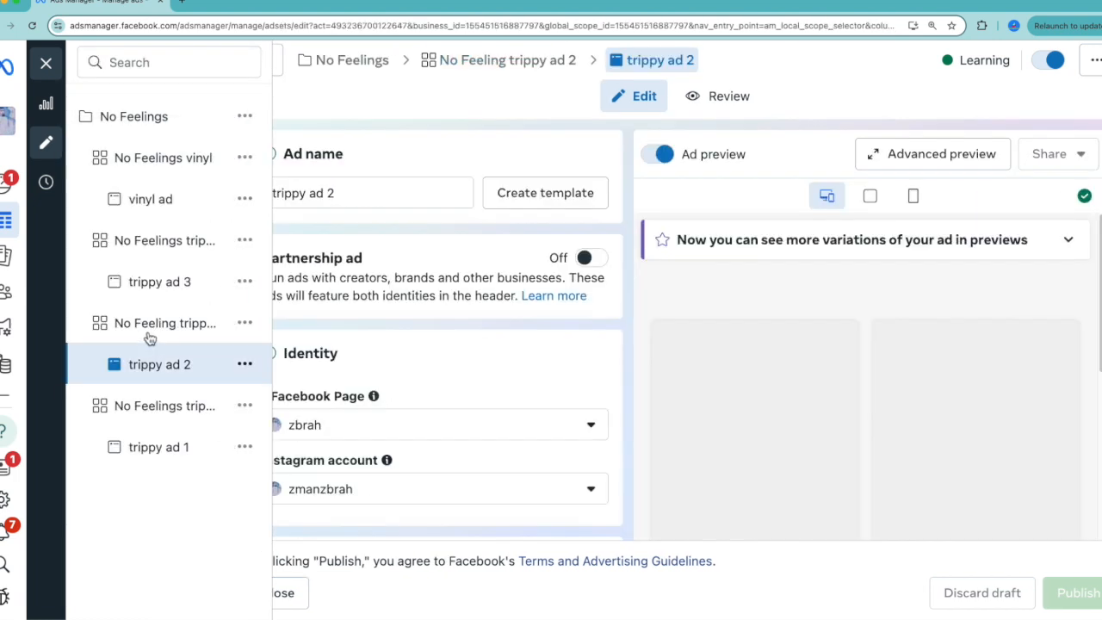
pyautogui.click(148, 334)
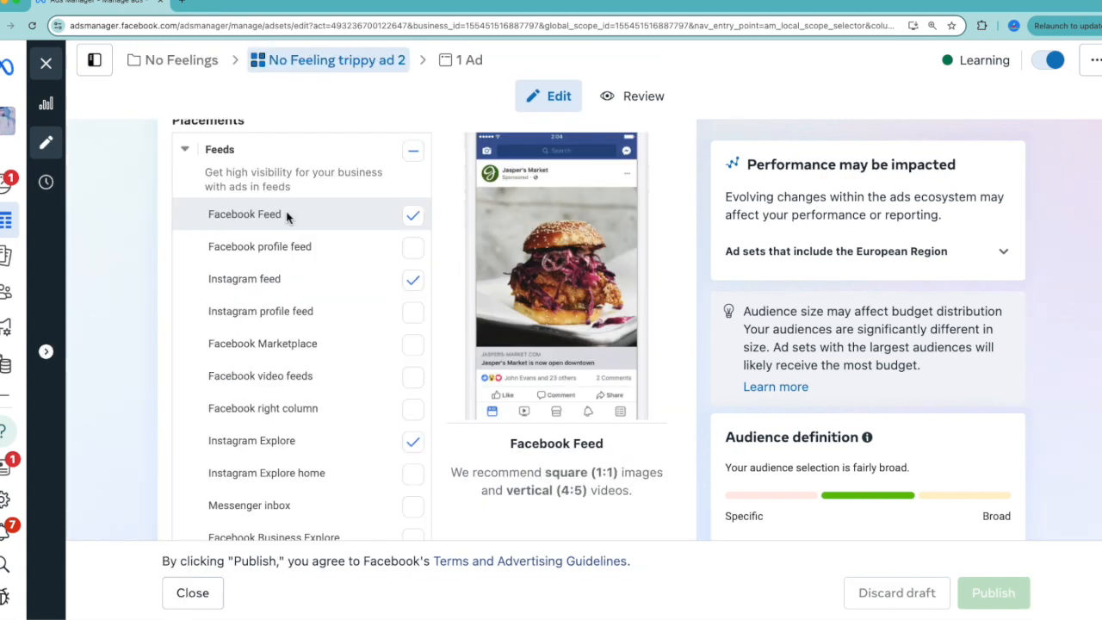
pyautogui.scroll(-2, 278, 318)
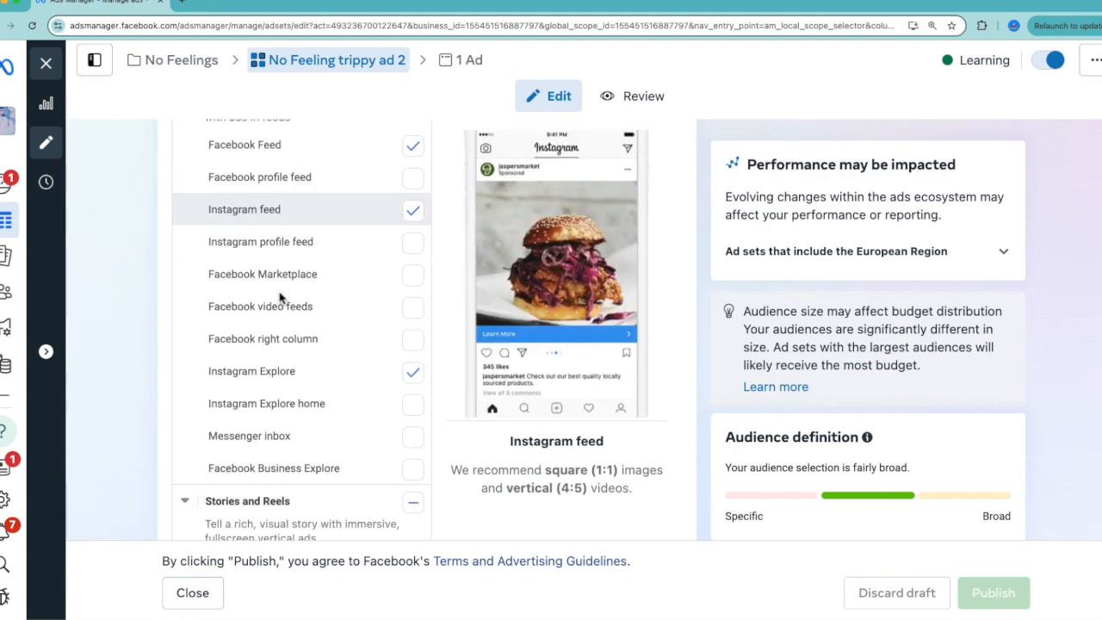
pyautogui.scroll(-6, 271, 344)
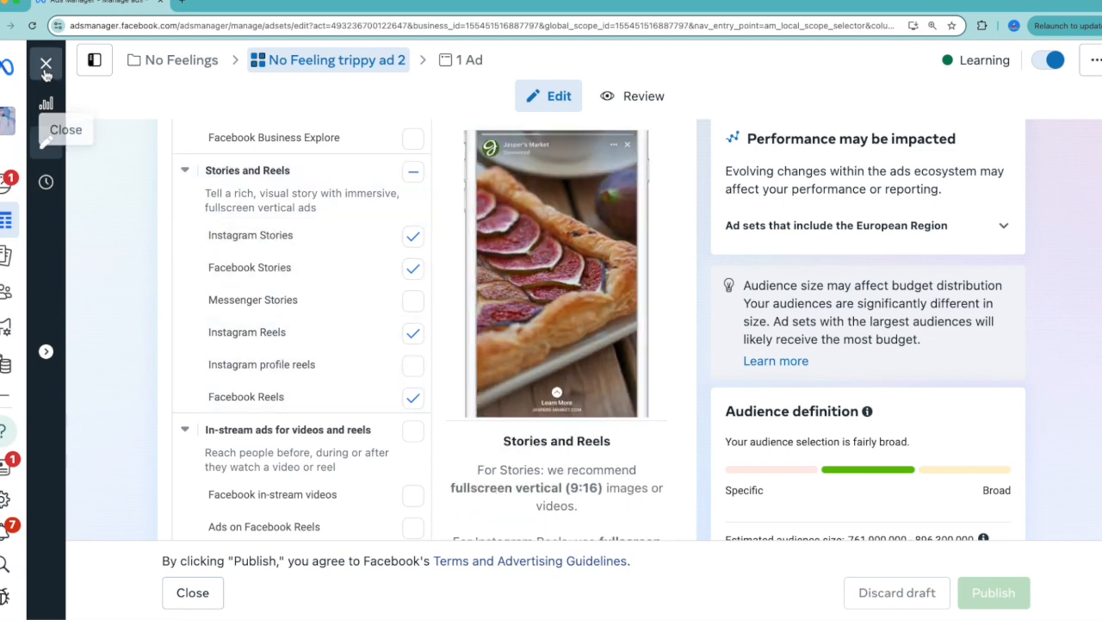
# Close the editor, compare both active ad sets' costs by placement, and sort the ad sets by amount spent, highest first.
pyautogui.click(46, 63)
pyautogui.scroll(-3, 479, 351)
pyautogui.scroll(-3, 480, 350)
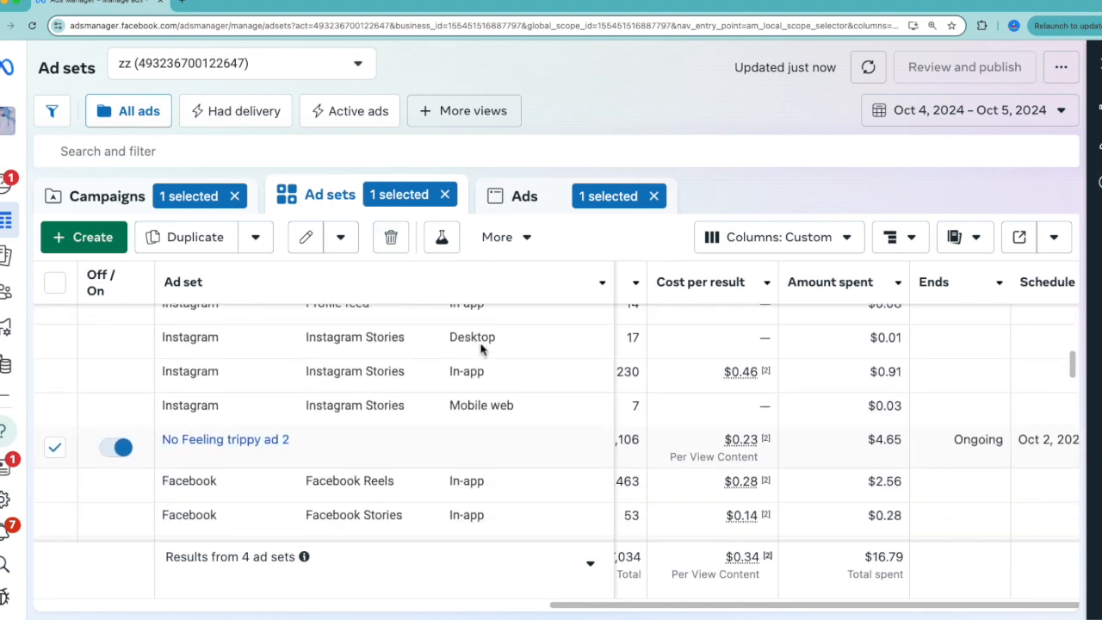
pyautogui.hotkey('ctrl', '-')
pyautogui.scroll(3, 519, 364)
pyautogui.hscroll(-2, 519, 364)
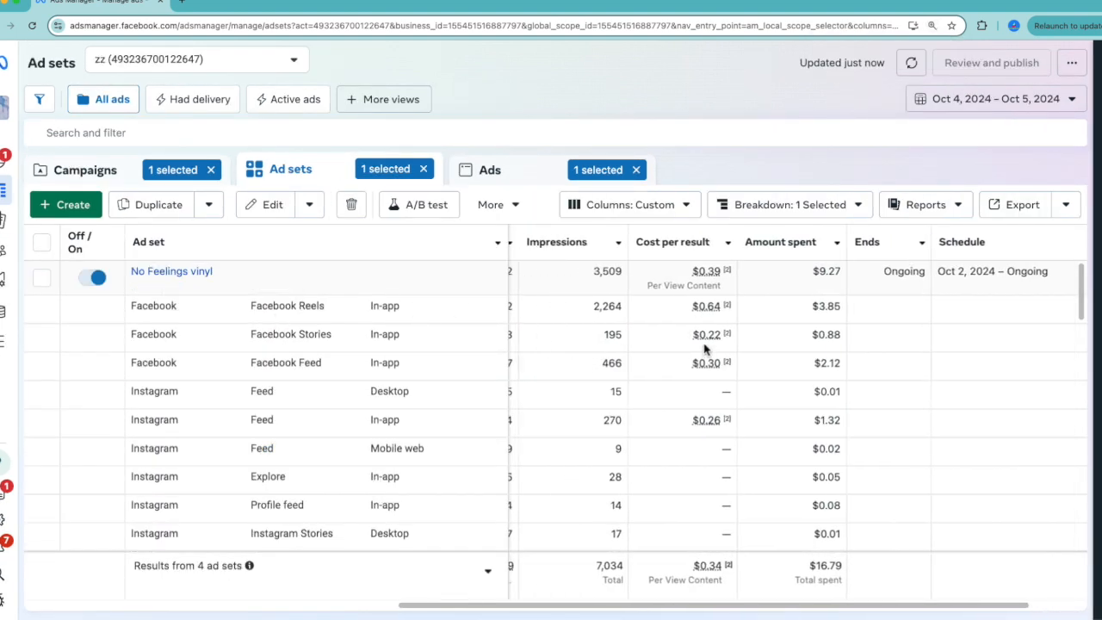
pyautogui.scroll(-4, 698, 370)
pyautogui.scroll(-1, 699, 370)
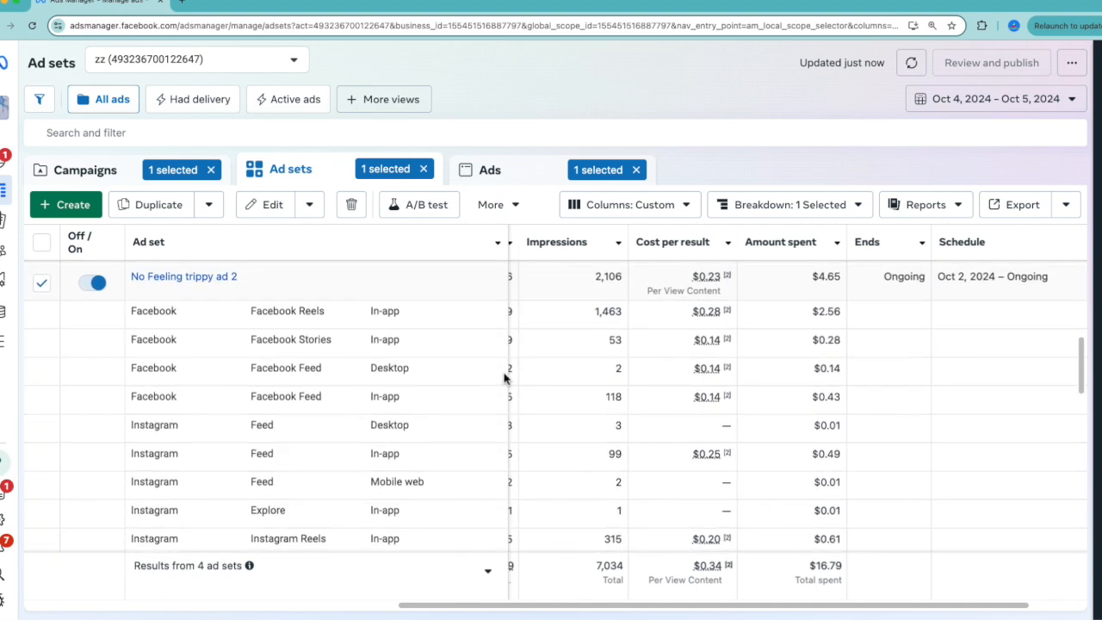
pyautogui.hscroll(-2, 689, 344)
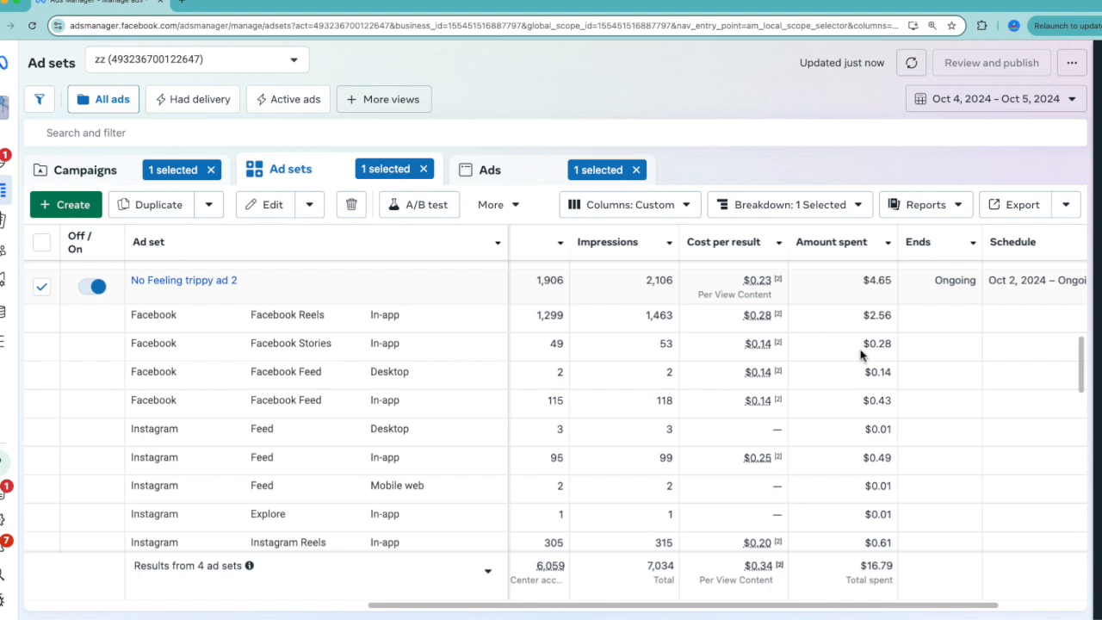
pyautogui.click(831, 242)
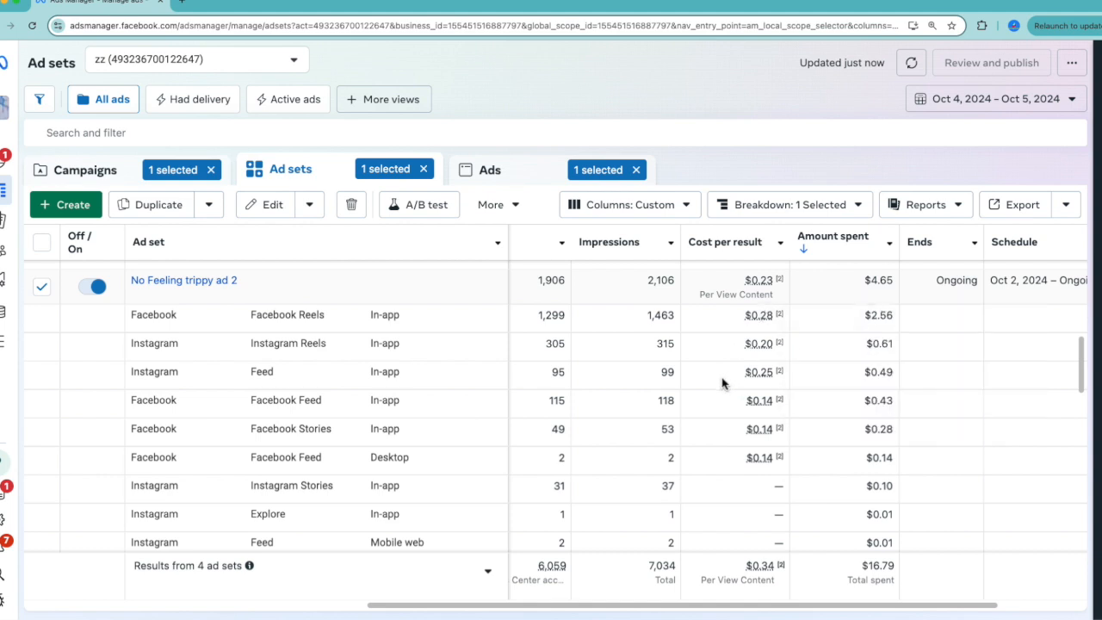
# Break down the ad sets by country and compare results and costs for No Feelings vinyl and No Feeling trippy ad 2.
pyautogui.scroll(5, 721, 384)
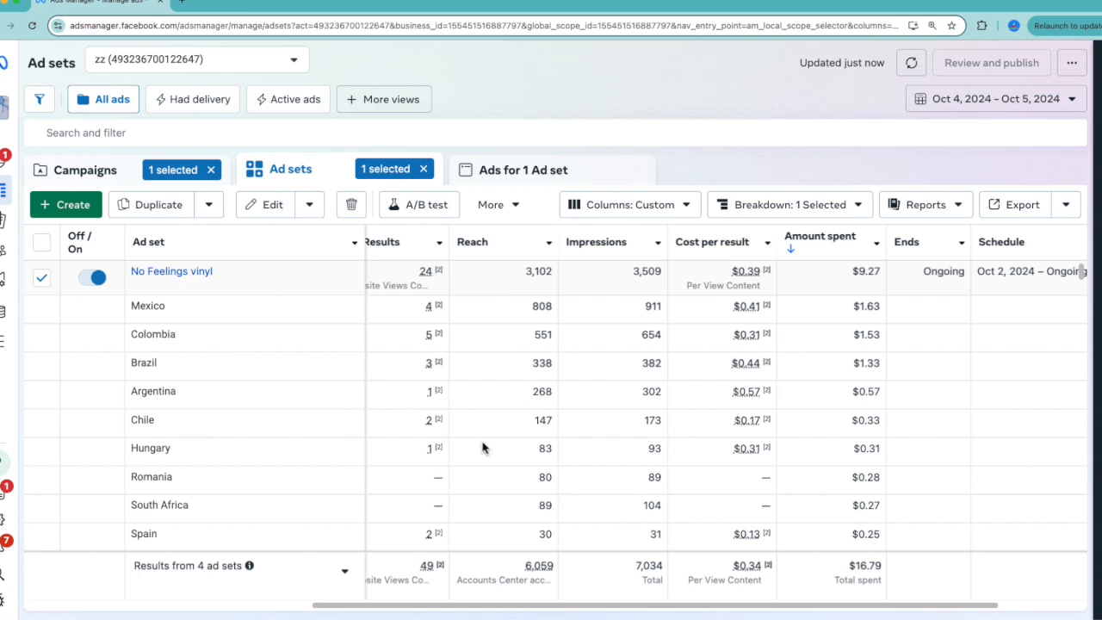
pyautogui.scroll(-15, 482, 447)
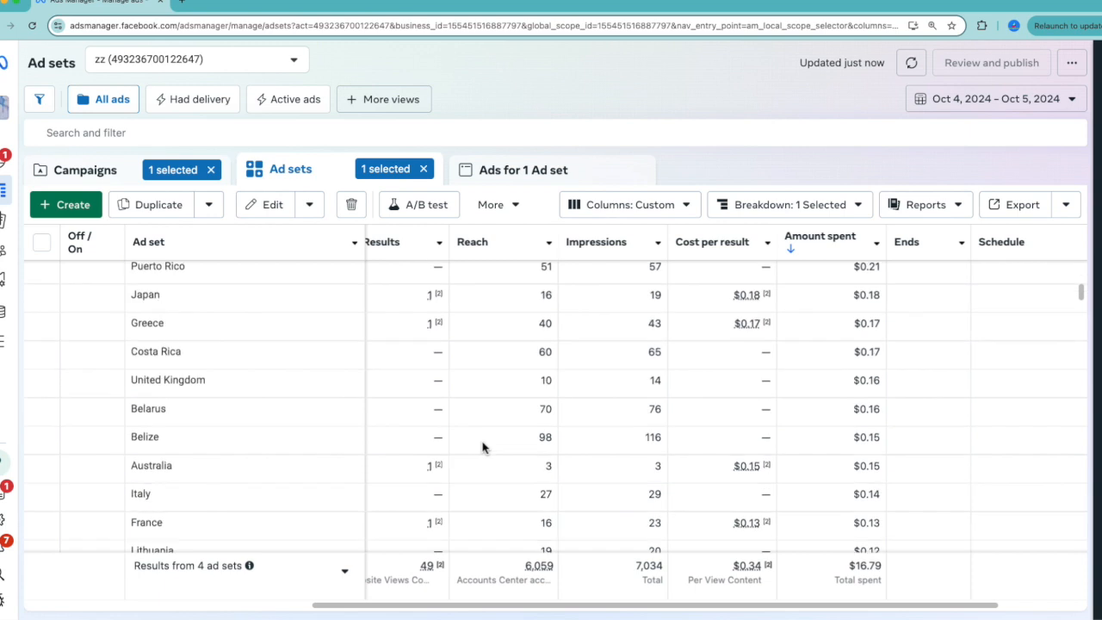
pyautogui.scroll(1, 482, 447)
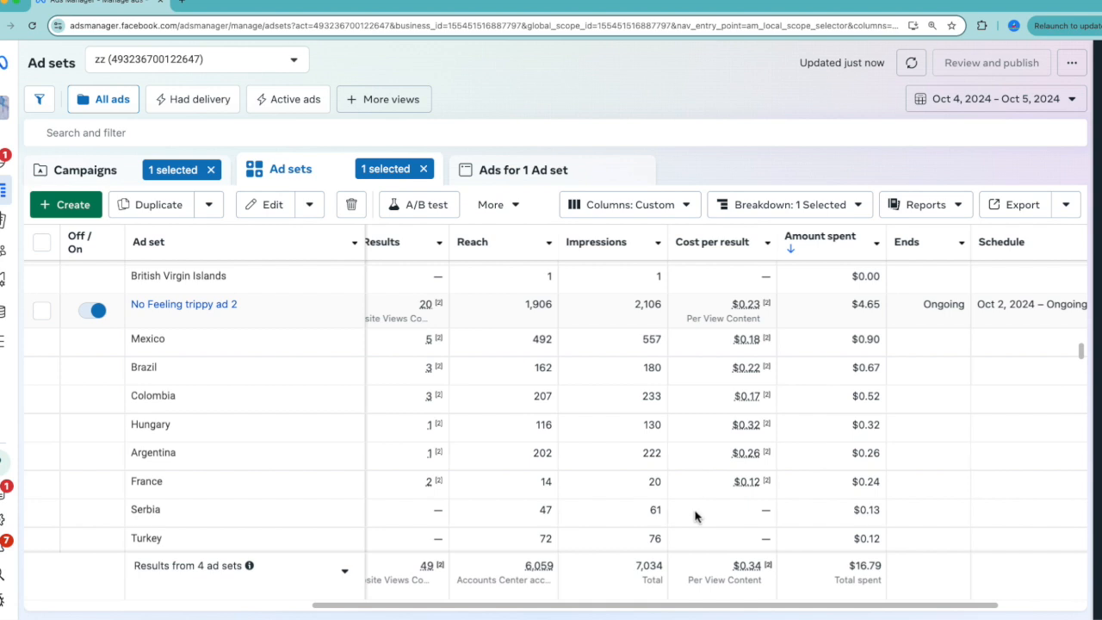
pyautogui.scroll(-3, 696, 515)
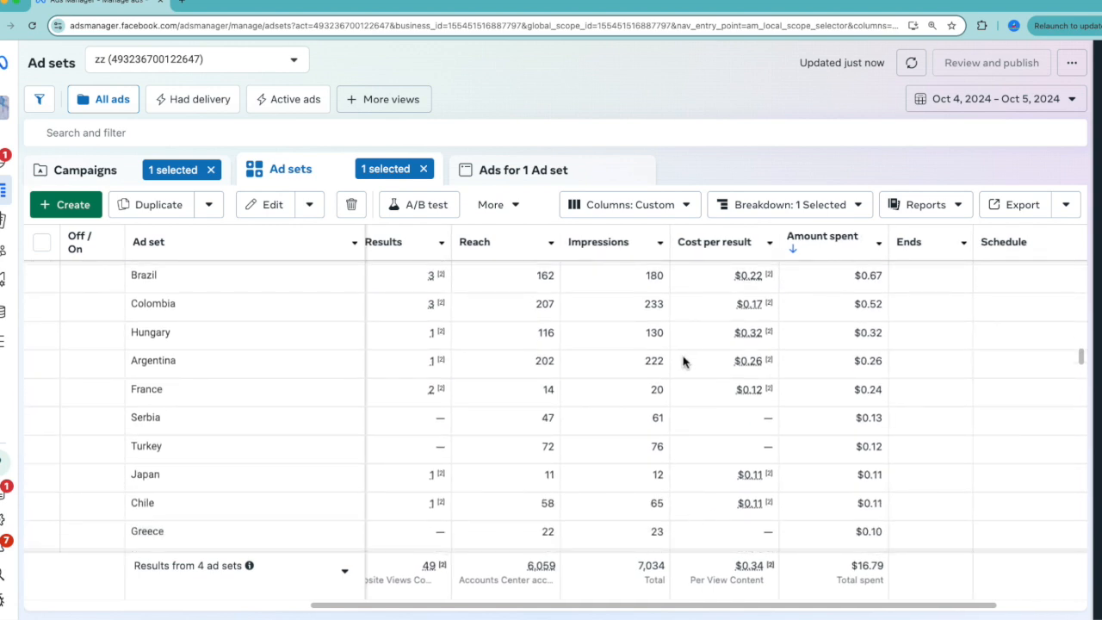
pyautogui.scroll(2, 668, 435)
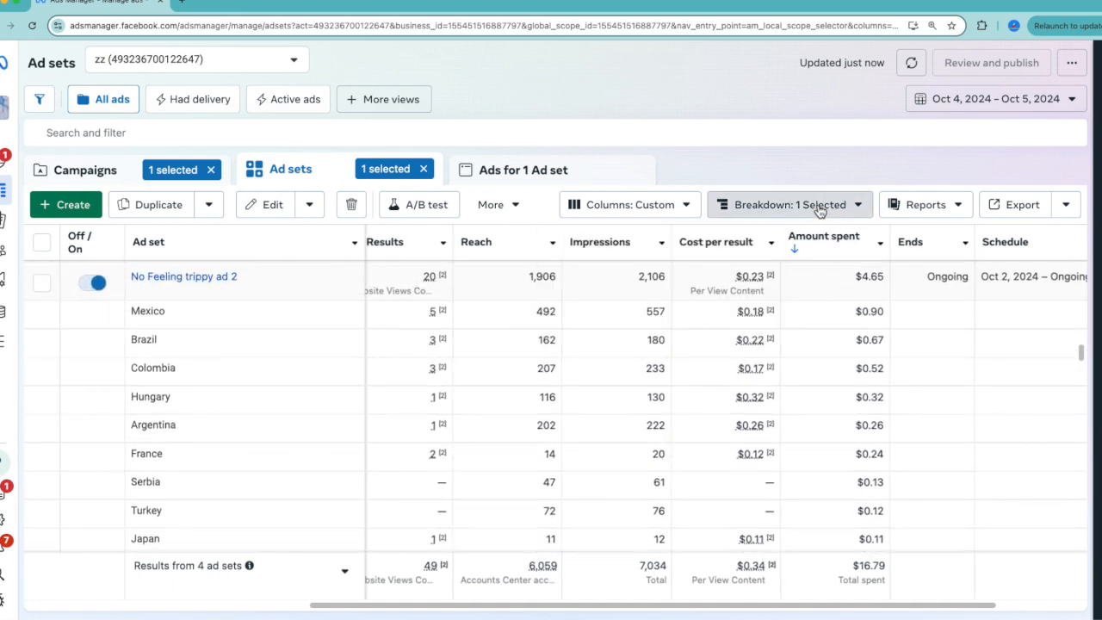
# Remove the country breakdown, clear the ad set selection, and compare the four ad sets' cost per result and amount spent.
pyautogui.click(792, 204)
pyautogui.click(727, 350)
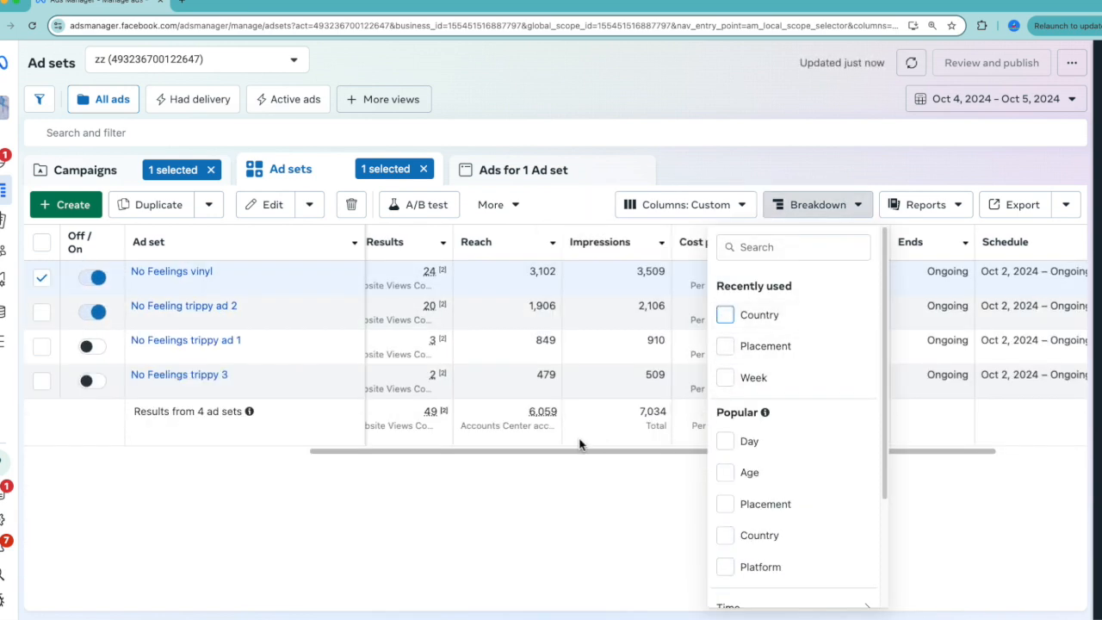
pyautogui.click(590, 508)
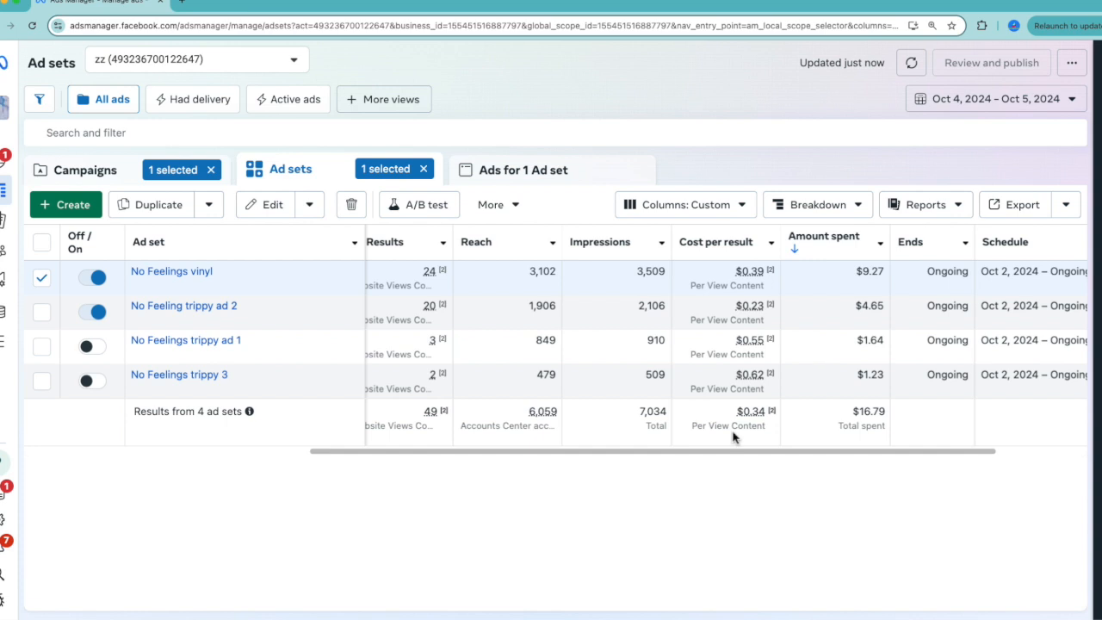
pyautogui.hotkey('ctrl', '+')
pyautogui.hotkey('ctrl', '+')
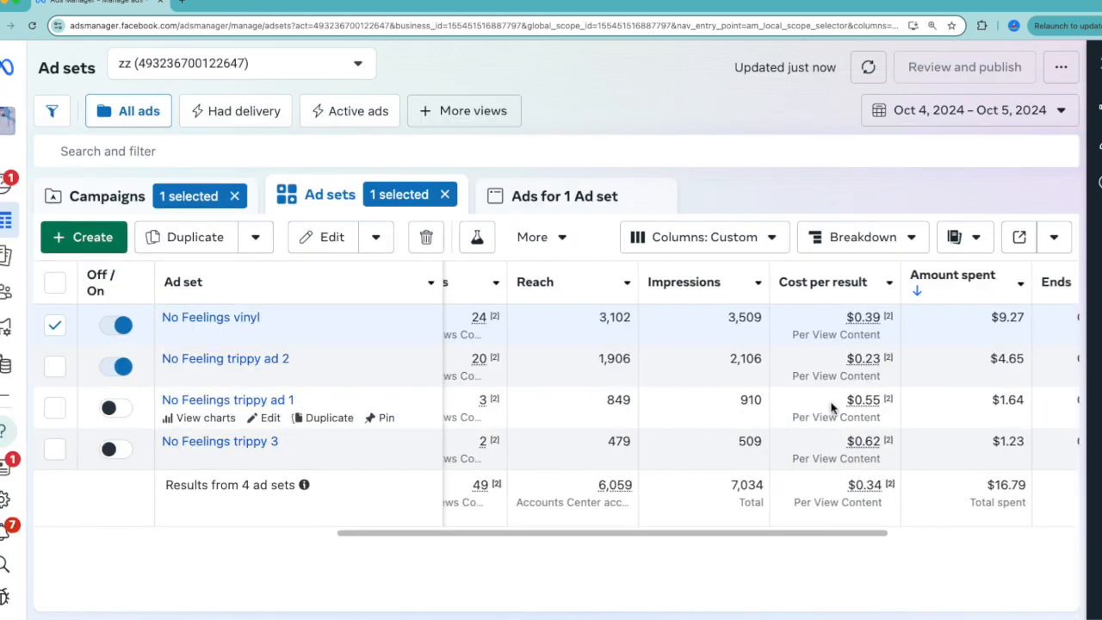
pyautogui.click(55, 324)
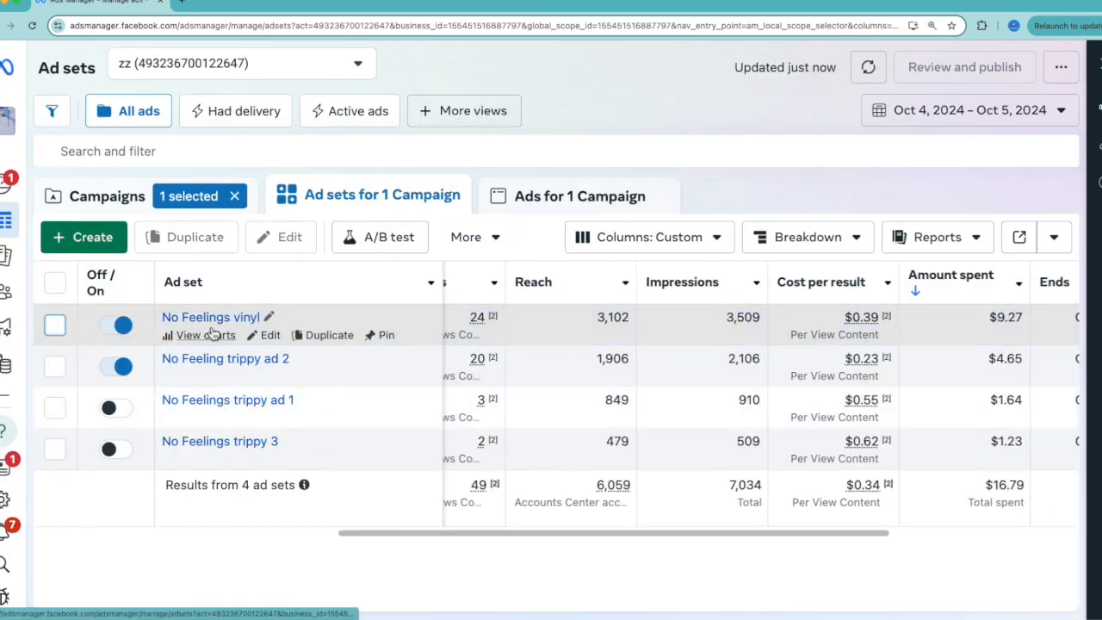
pyautogui.hscroll(1, 939, 348)
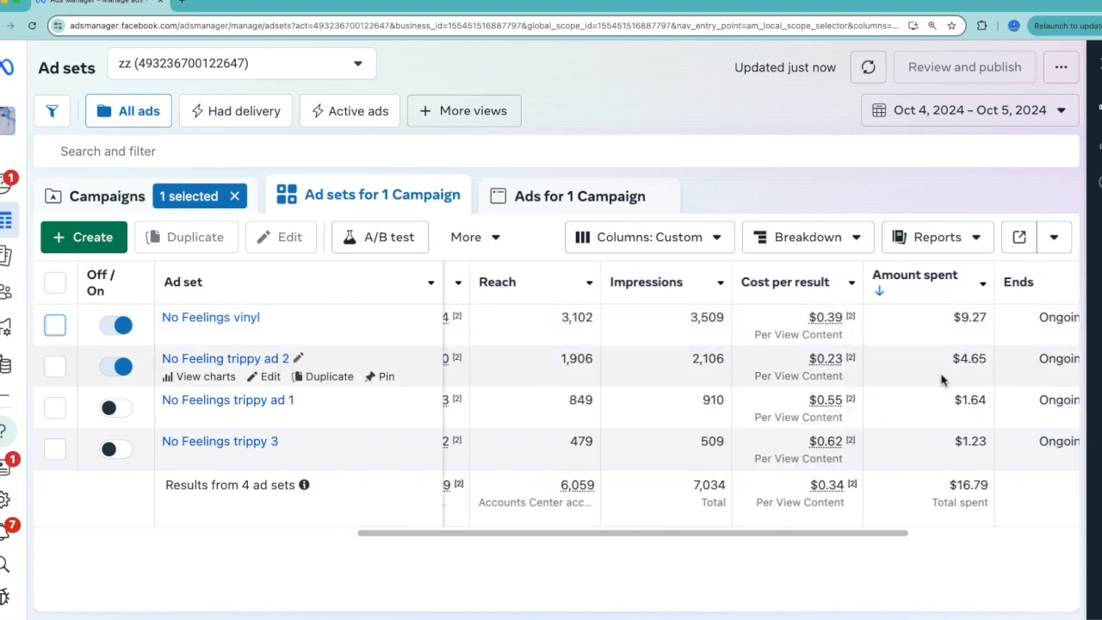
pyautogui.click(853, 365)
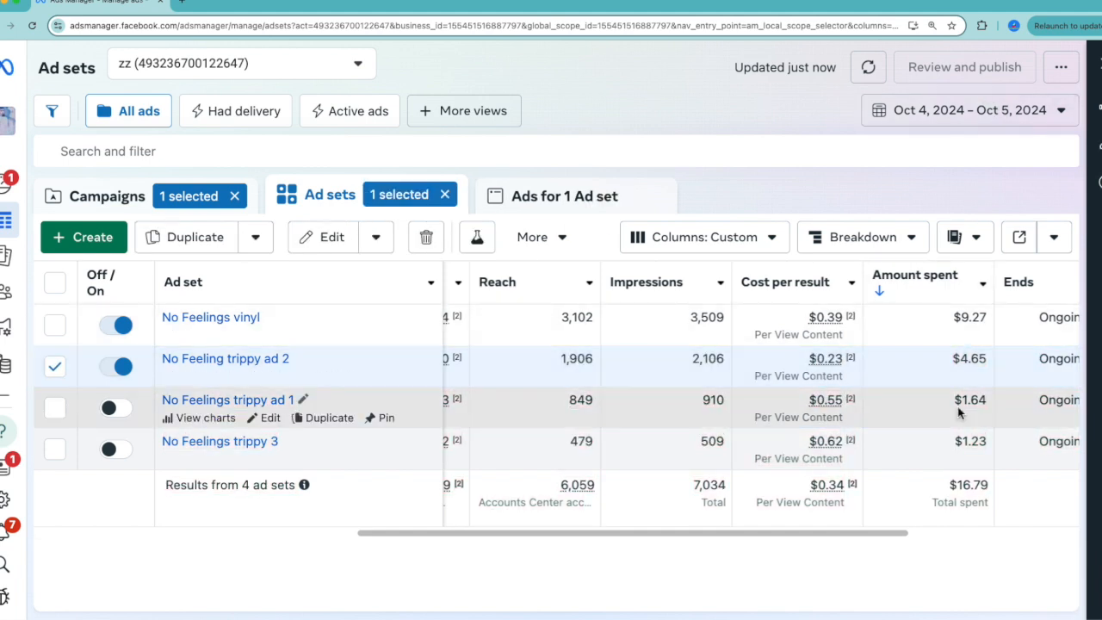
pyautogui.click(55, 365)
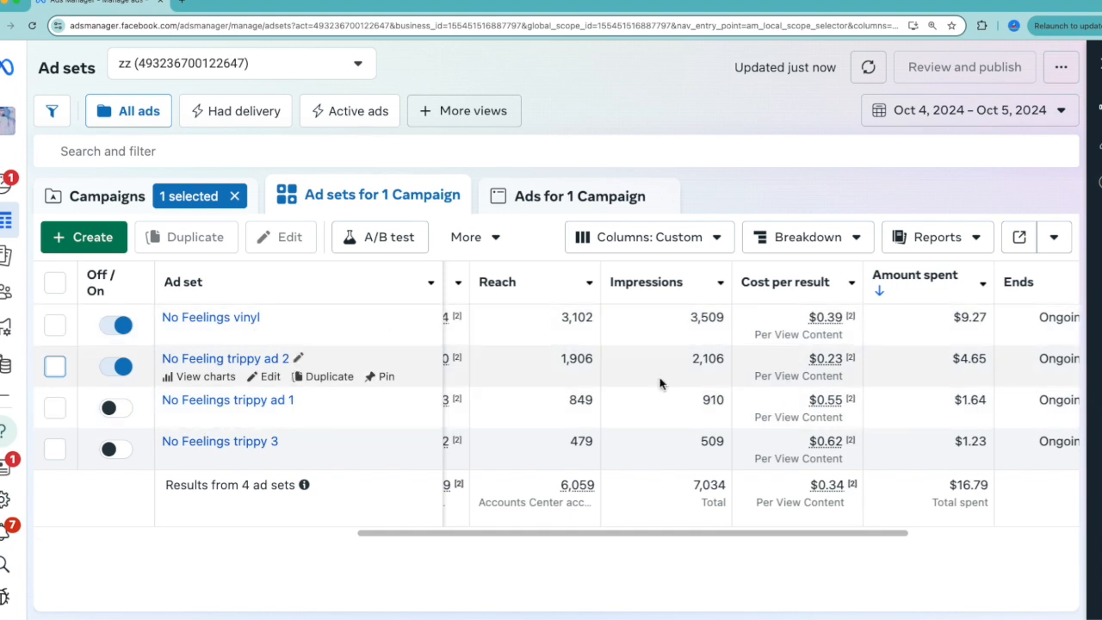
# Turn off the No Feelings vinyl ad set and check the learning phase progress of No Feeling trippy ad 2.
pyautogui.click(121, 326)
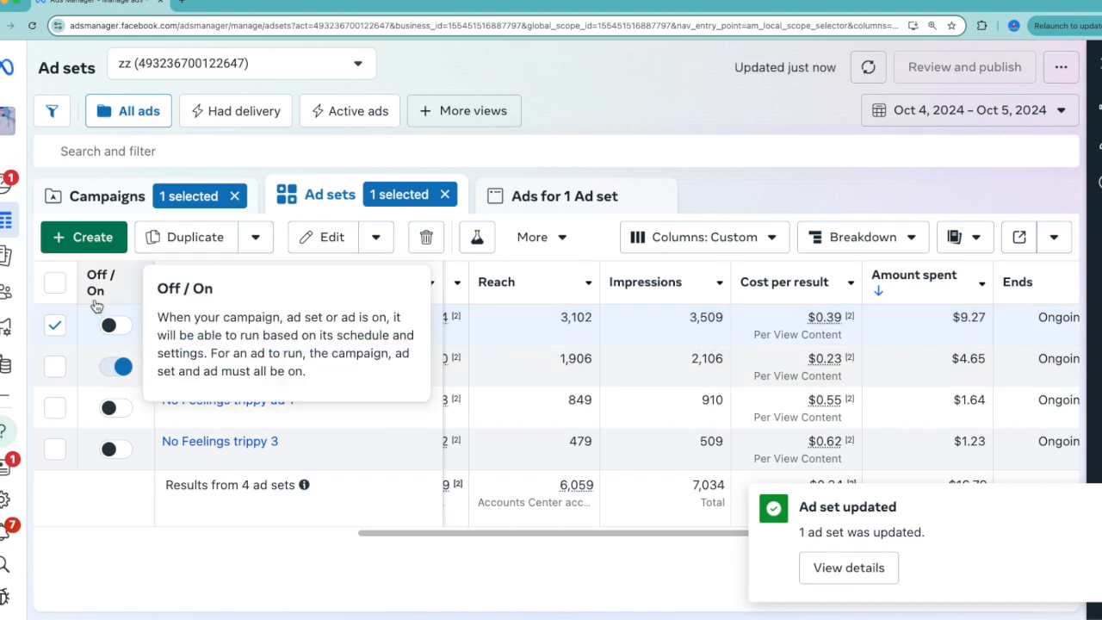
pyautogui.click(53, 327)
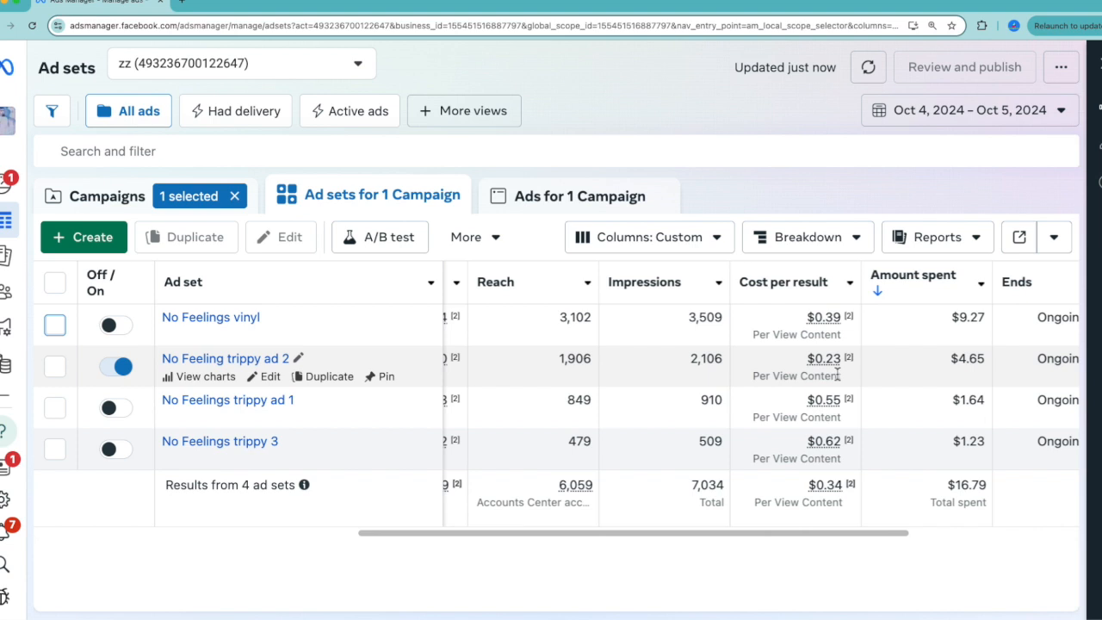
pyautogui.hscroll(-10, 837, 372)
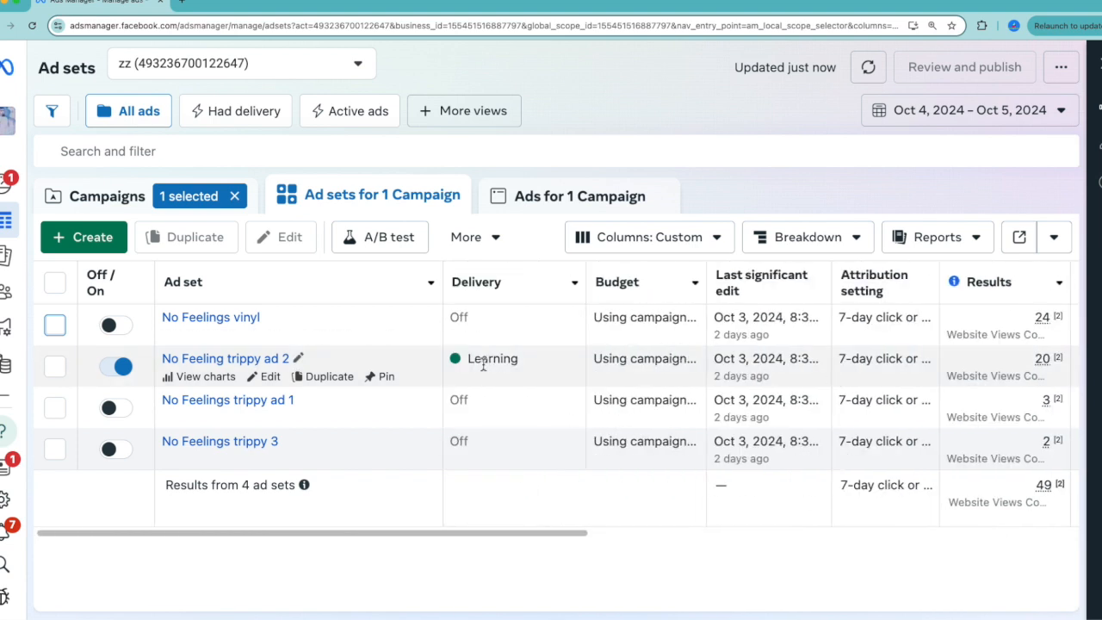
pyautogui.moveTo(483, 366)
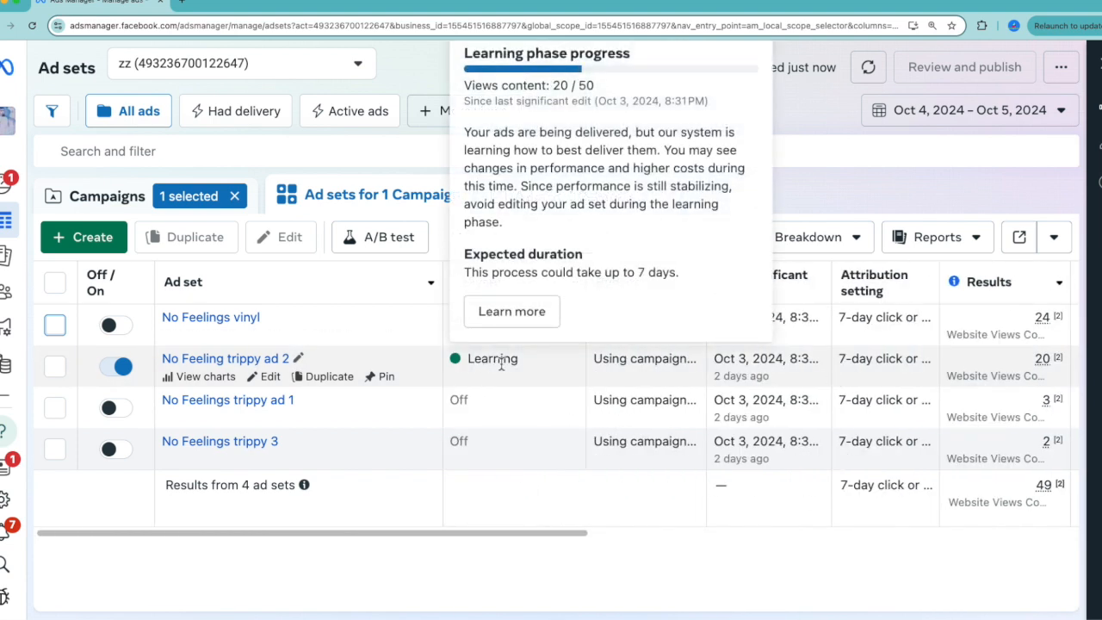
# Compare the four ad sets' cost per result and amount spent for Oct 4 – Oct 5, 2024.
pyautogui.hscroll(5, 532, 373)
pyautogui.hscroll(5, 532, 374)
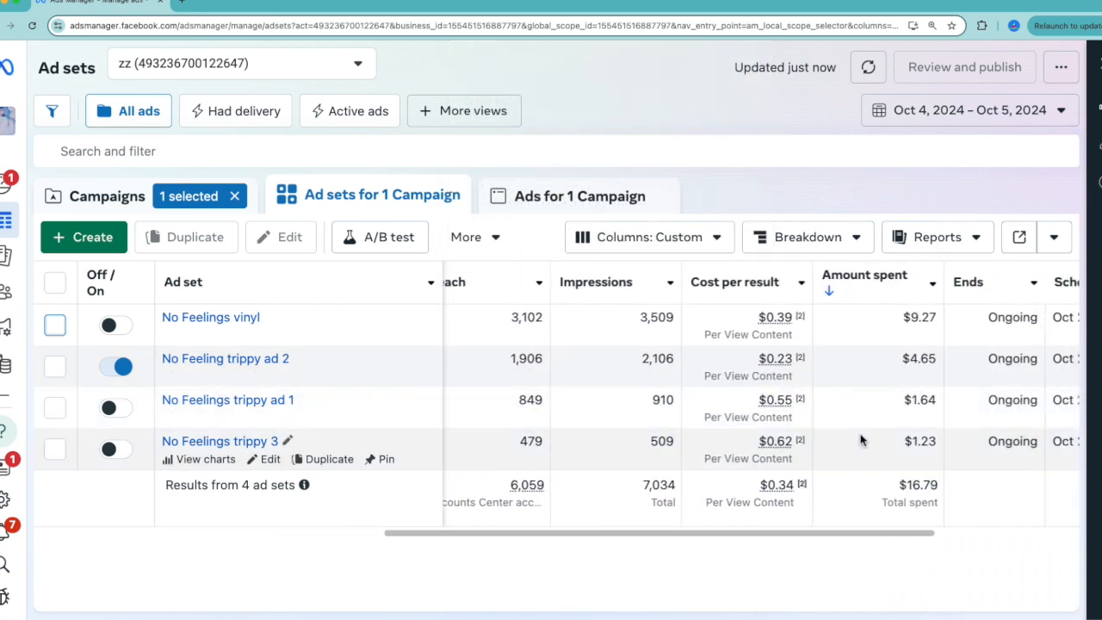
pyautogui.moveTo(906, 486); pyautogui.dragTo(950, 489)
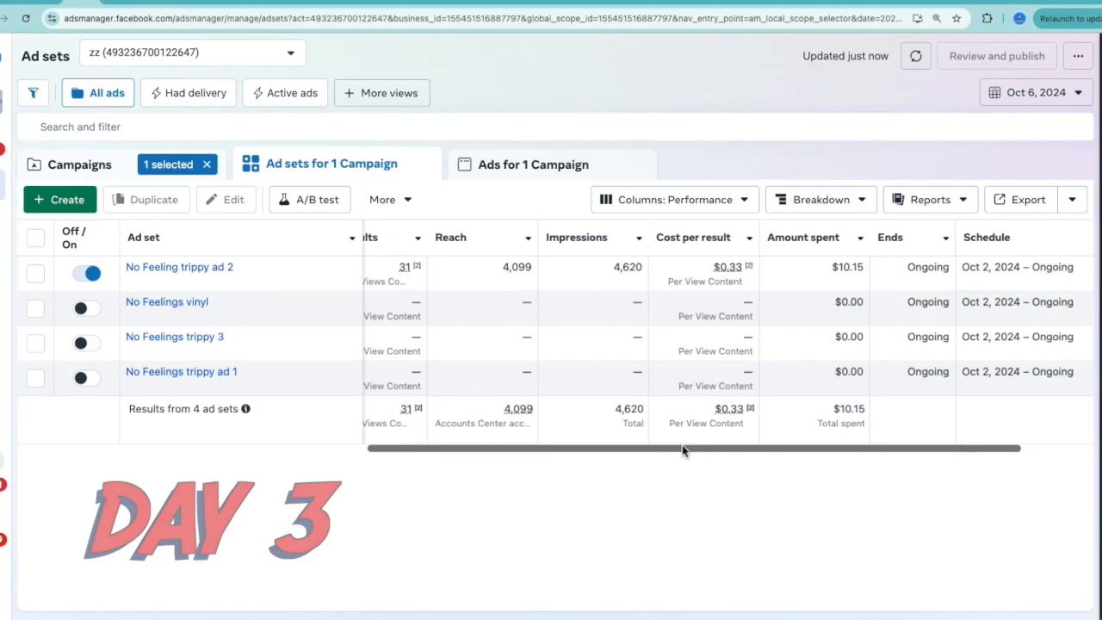
# Set the date range to Oct 4 – Oct 6, 2024 and compare the ad sets' results, cost per result and amount spent.
pyautogui.moveTo(680, 451); pyautogui.dragTo(627, 464)
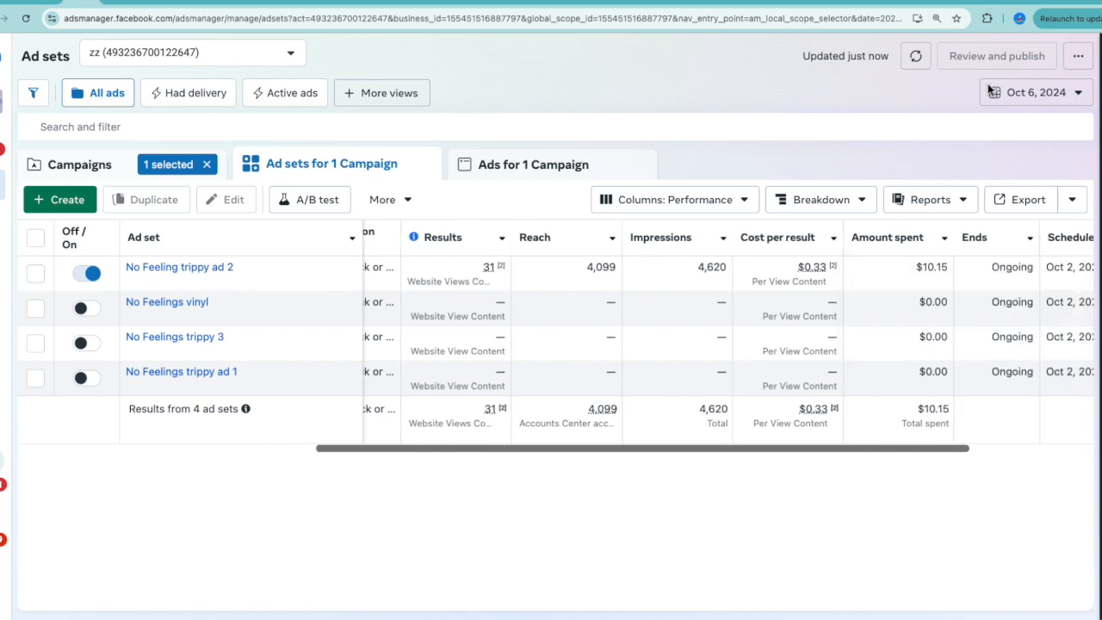
pyautogui.click(1051, 93)
pyautogui.click(886, 179)
pyautogui.click(766, 201)
pyautogui.click(1067, 404)
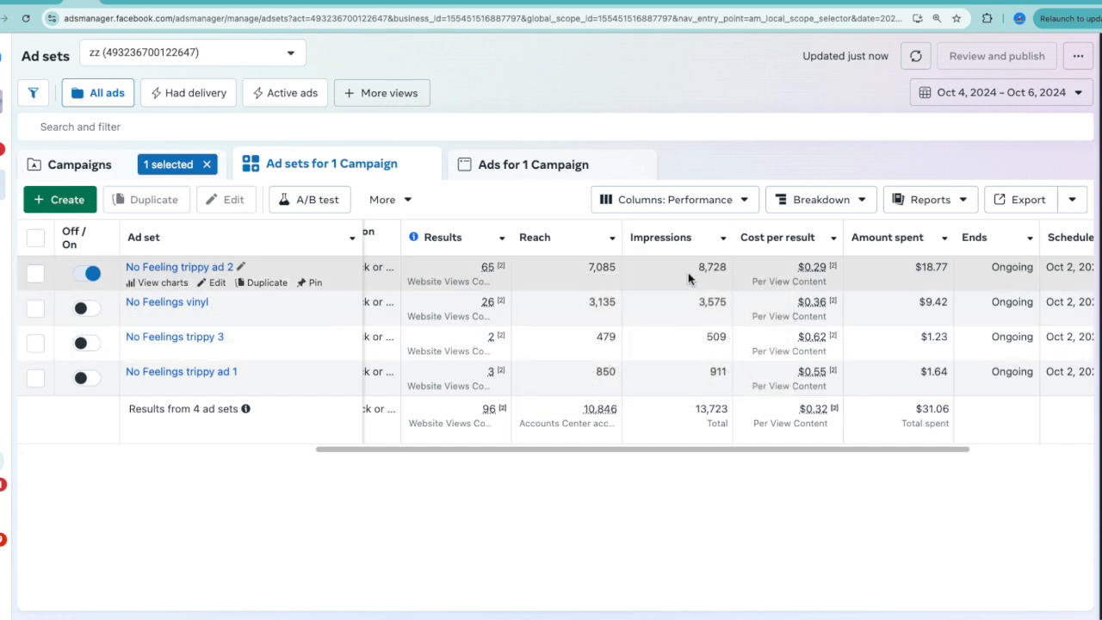
pyautogui.hscroll(2, 688, 277)
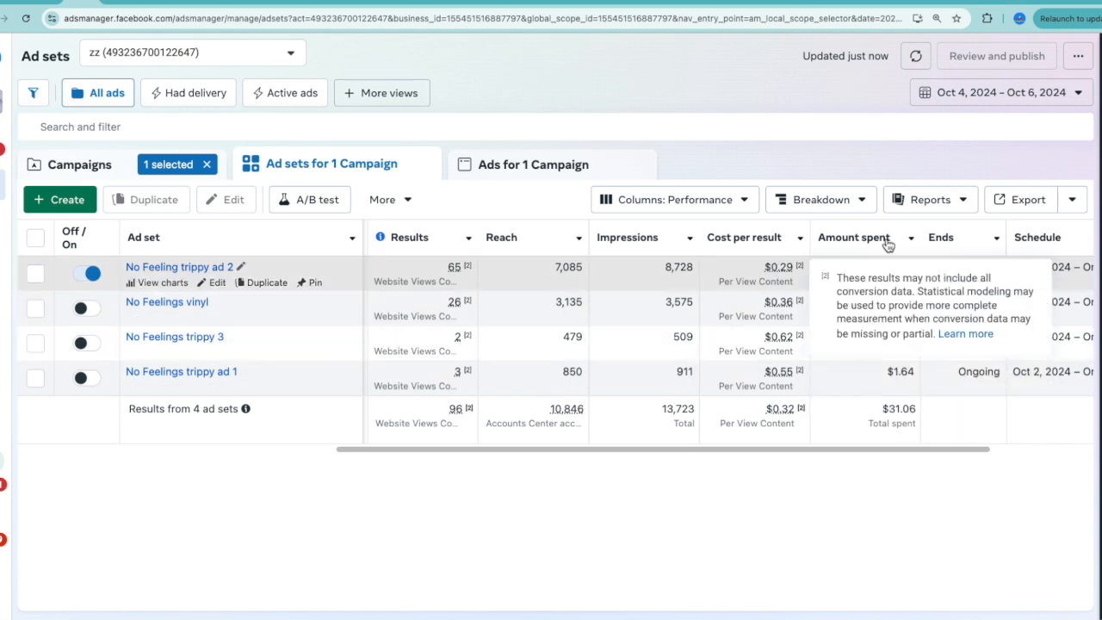
# Break down the ad sets' Oct 6, 2024 results by country and sort them by amount spent, highest first.
pyautogui.click(1028, 95)
pyautogui.click(1081, 402)
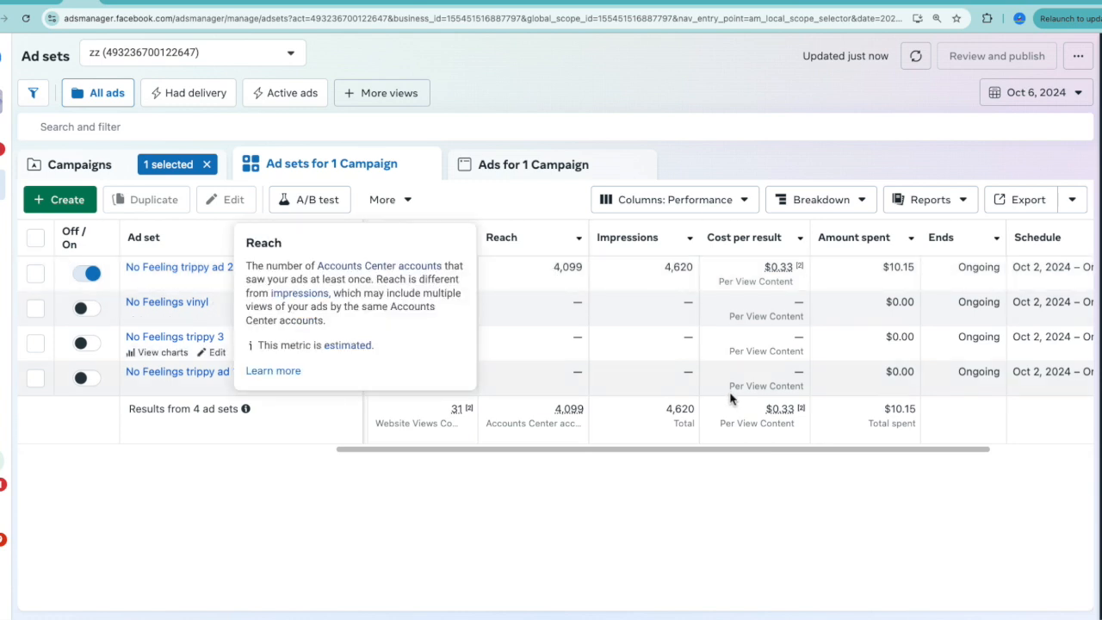
pyautogui.click(811, 207)
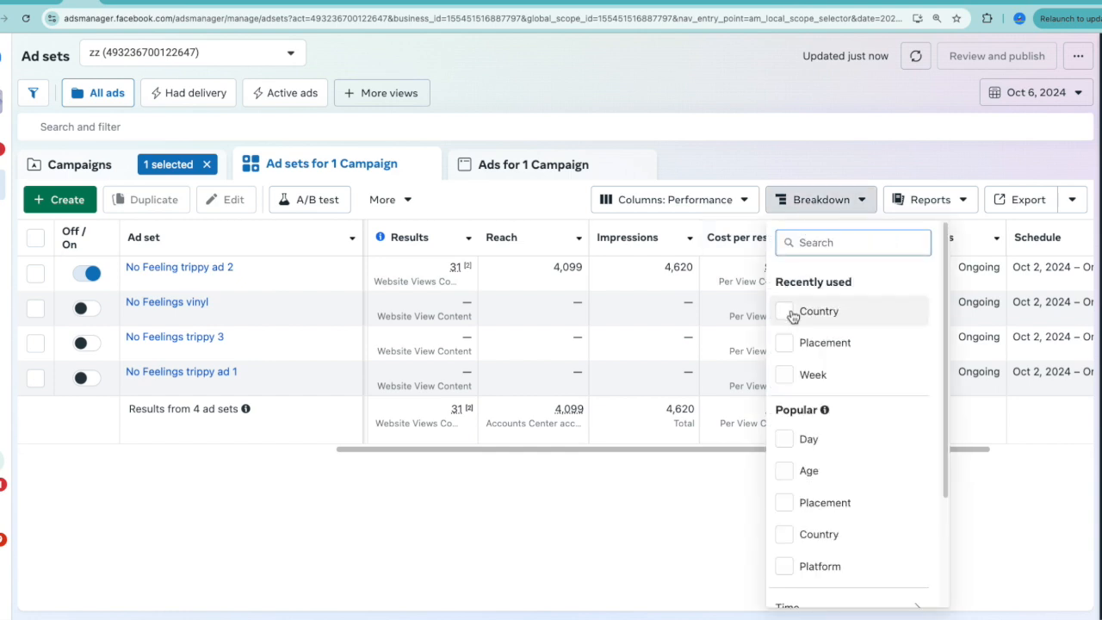
pyautogui.click(795, 314)
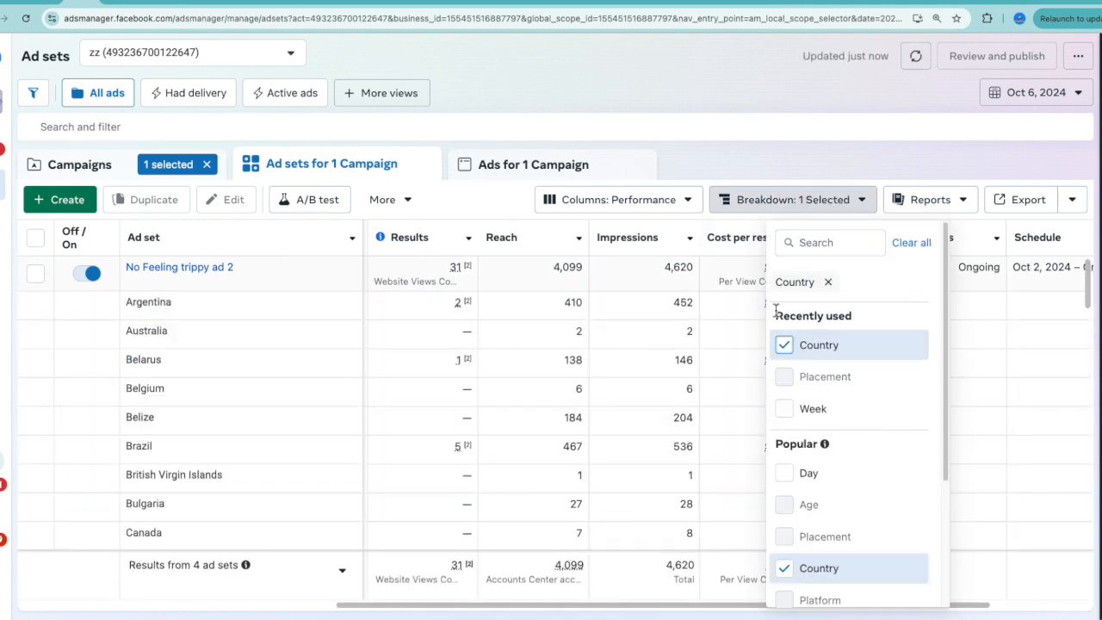
pyautogui.click(674, 447)
pyautogui.click(859, 245)
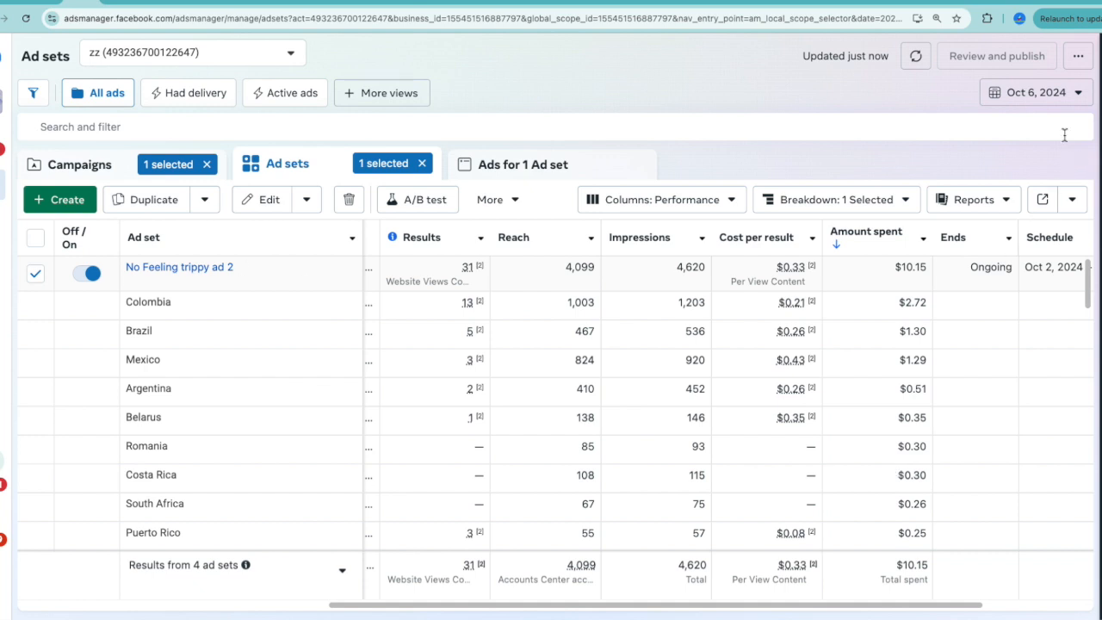
# Extend the date range to Oct 4 – Oct 6, 2024 and review No Feeling trippy ad 2's results and costs by country.
pyautogui.click(1065, 97)
pyautogui.click(886, 179)
pyautogui.click(765, 204)
pyautogui.click(1081, 403)
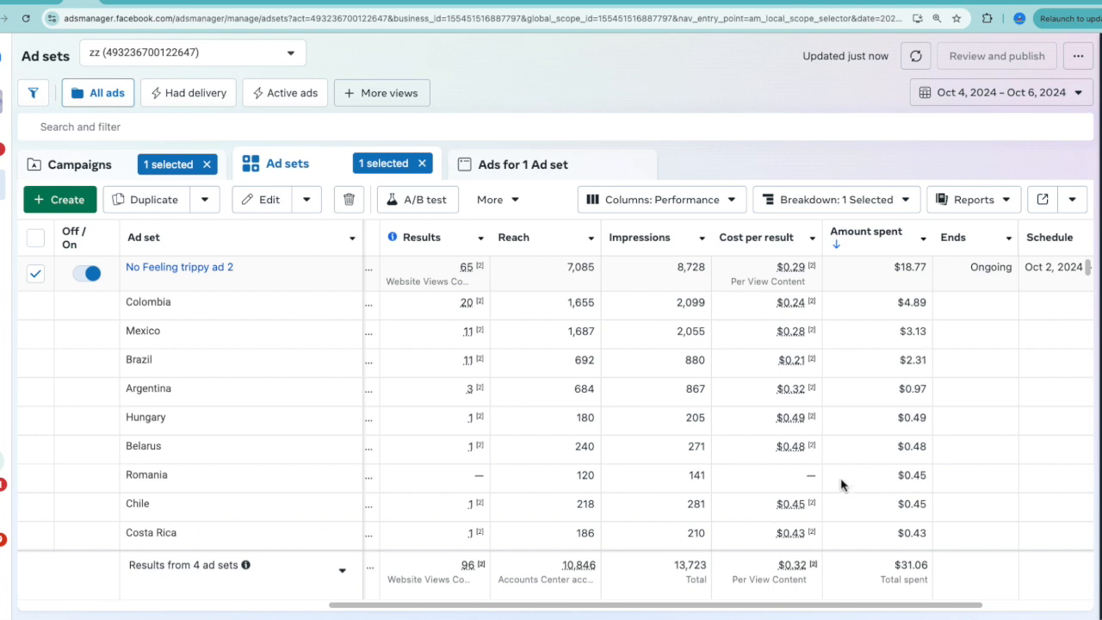
pyautogui.scroll(-1, 835, 502)
pyautogui.scroll(-3, 835, 502)
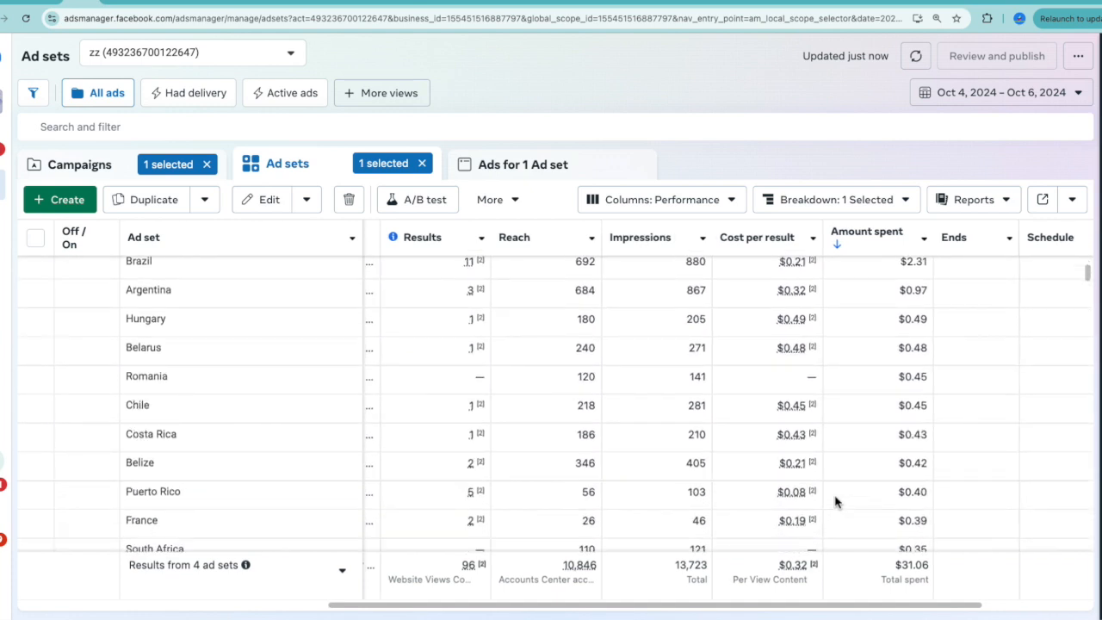
pyautogui.scroll(-3, 835, 502)
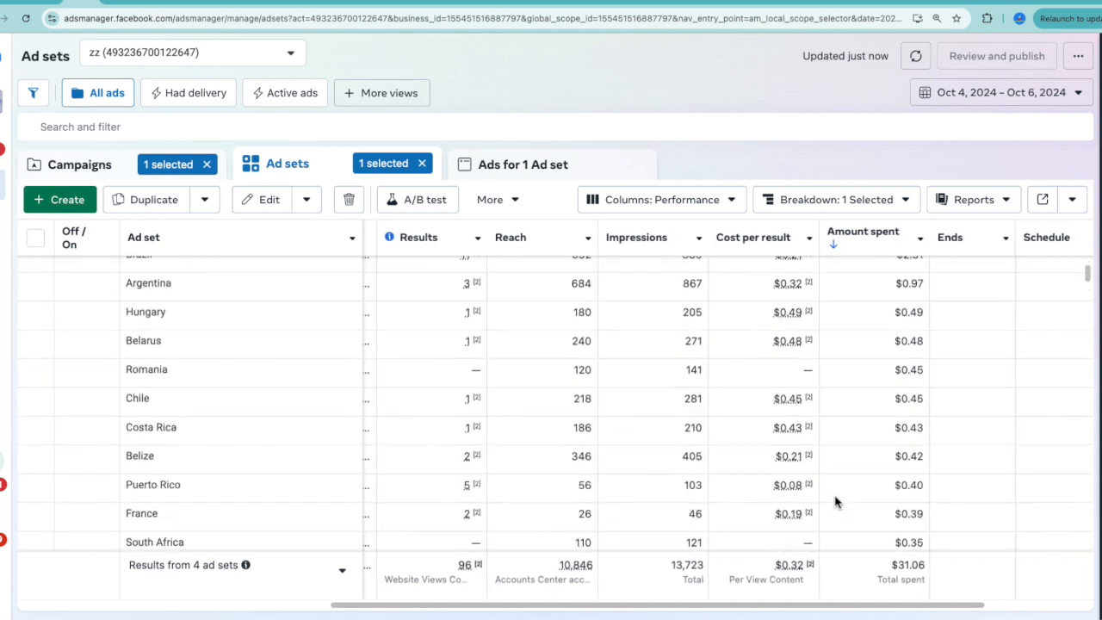
pyautogui.scroll(6, 835, 502)
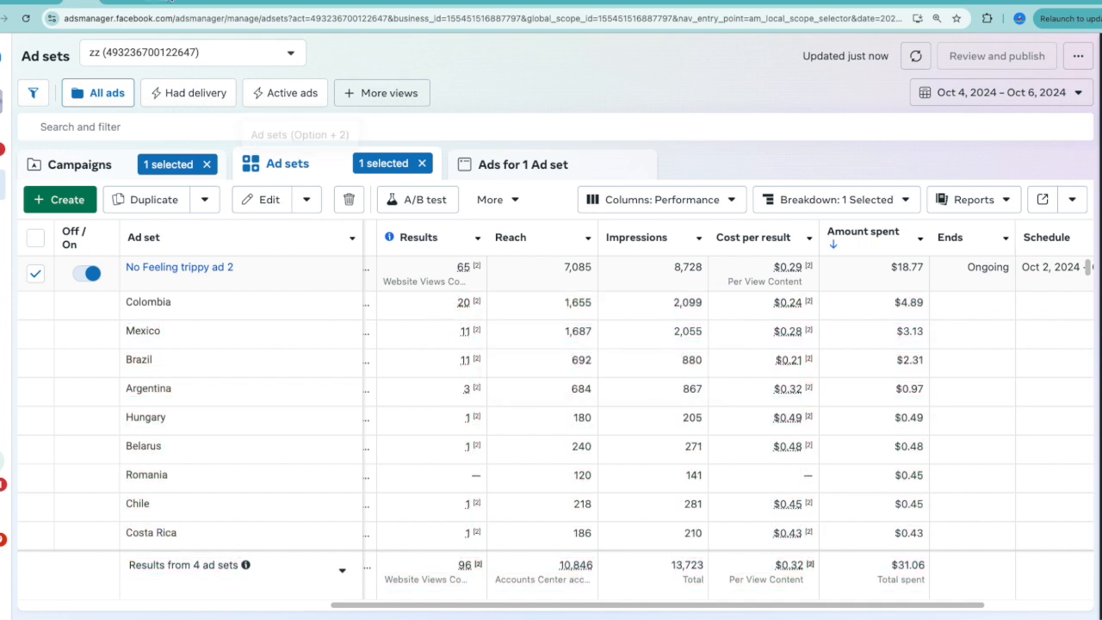
# Switch to Spotify for Artists and examine the song's top countries by streams over the last 28 days.
pyautogui.click(170, 2)
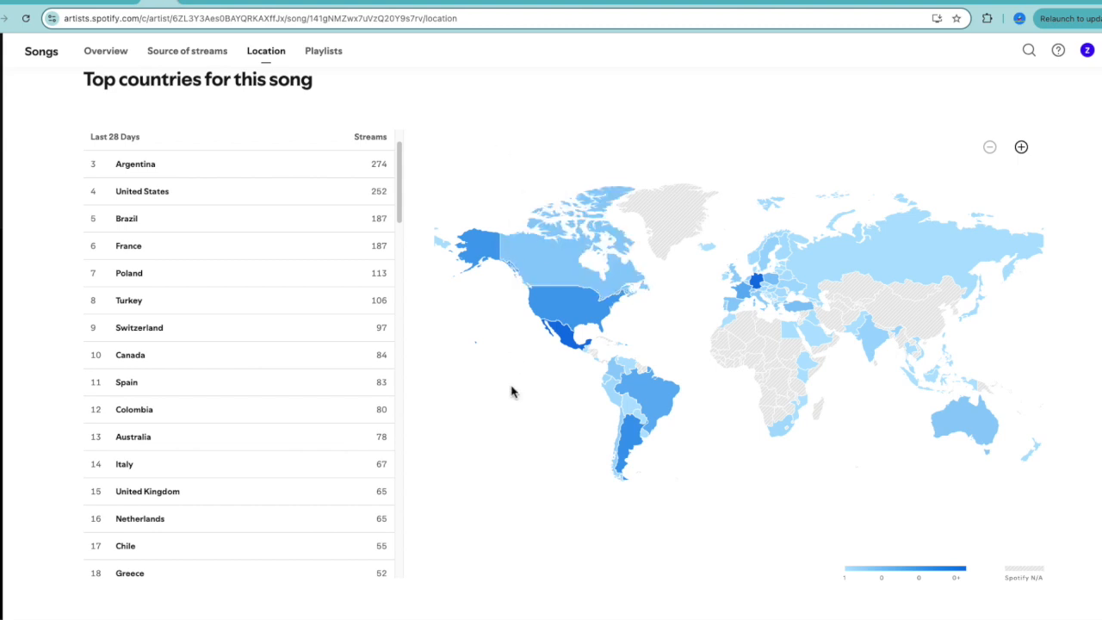
pyautogui.scroll(7, 511, 392)
pyautogui.scroll(-7, 511, 392)
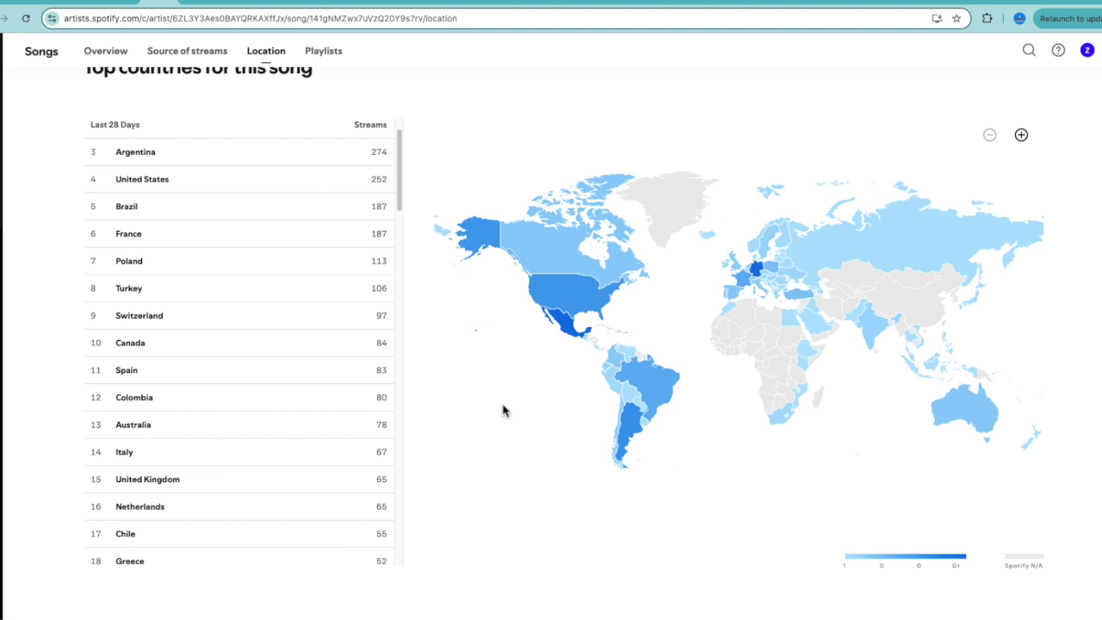
pyautogui.scroll(-1, 504, 411)
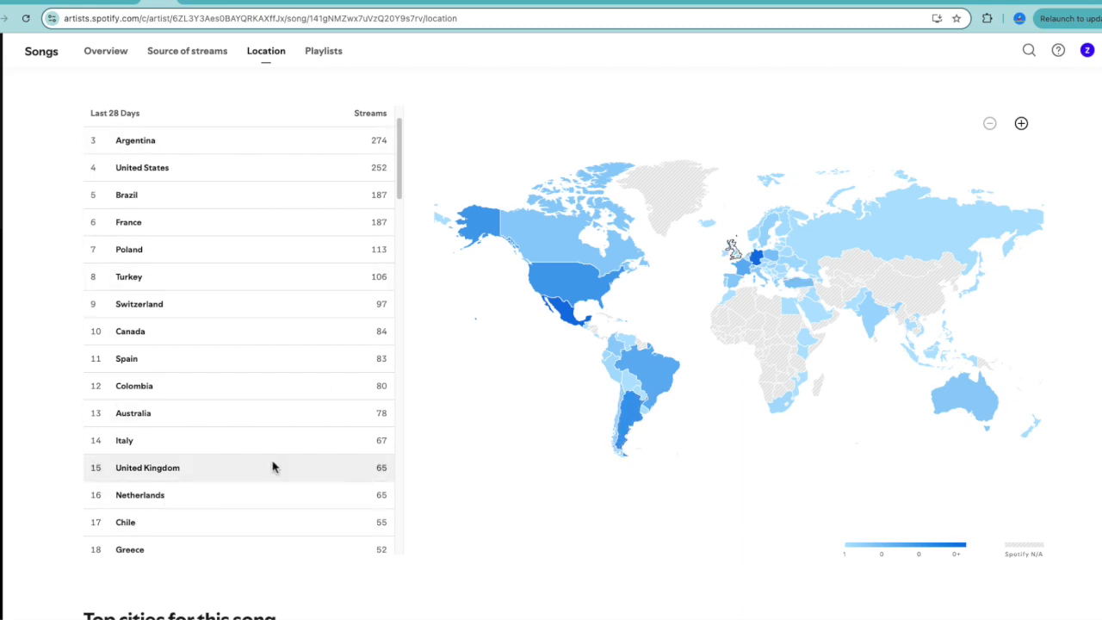
pyautogui.scroll(1, 238, 372)
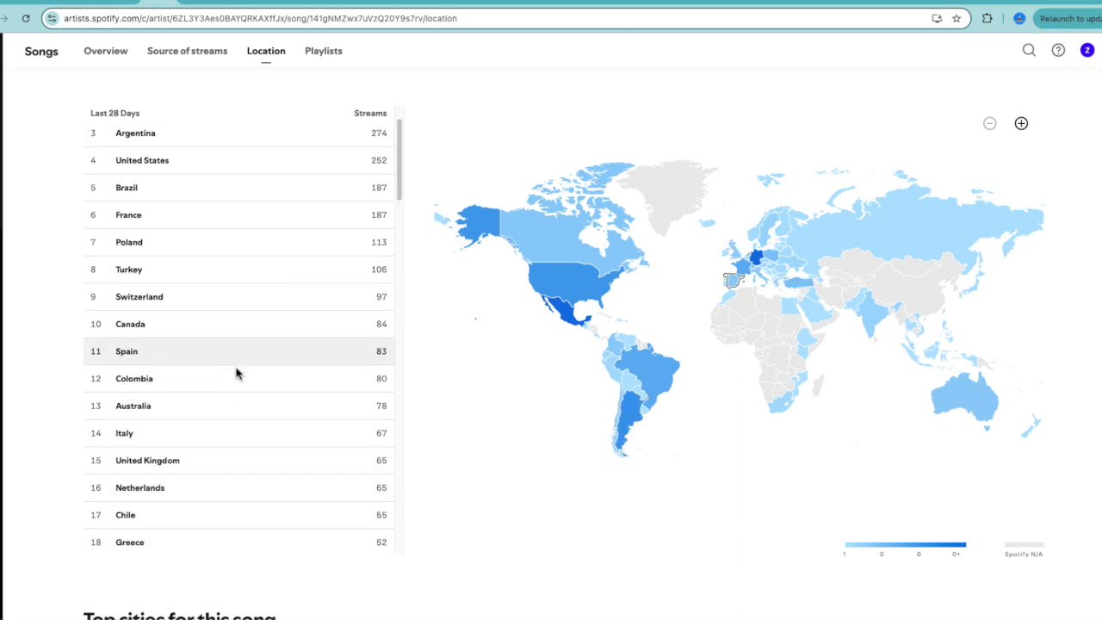
pyautogui.scroll(1, 185, 226)
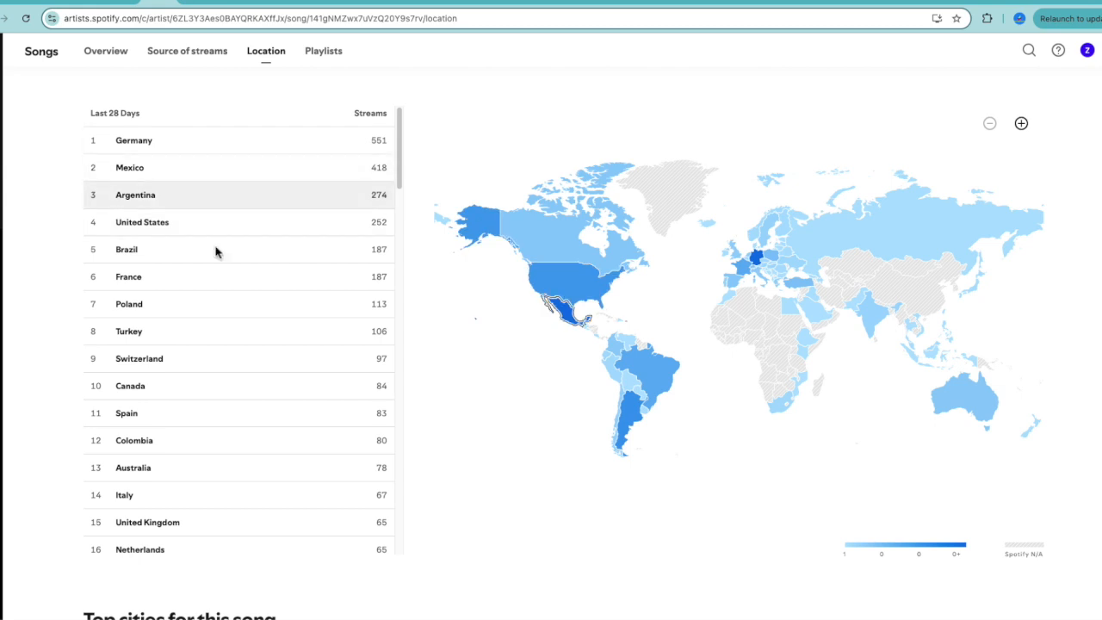
# Compare No Feeling trippy ad 2's country results in Ads Manager with the song's streams by country in Spotify for Artists.
pyautogui.click(96, 4)
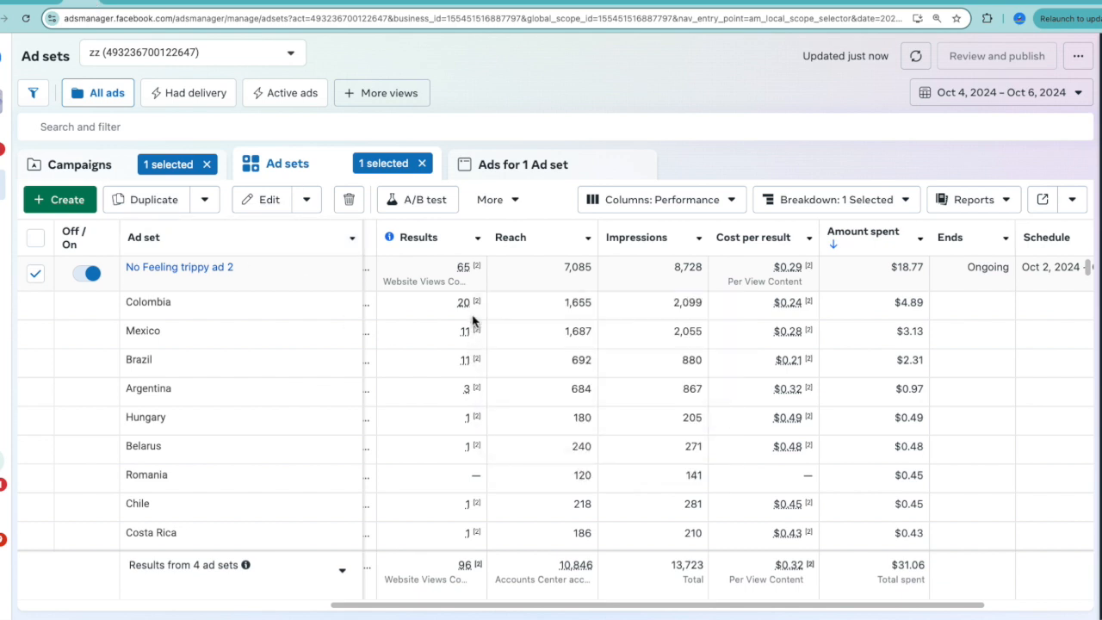
pyautogui.click(159, 5)
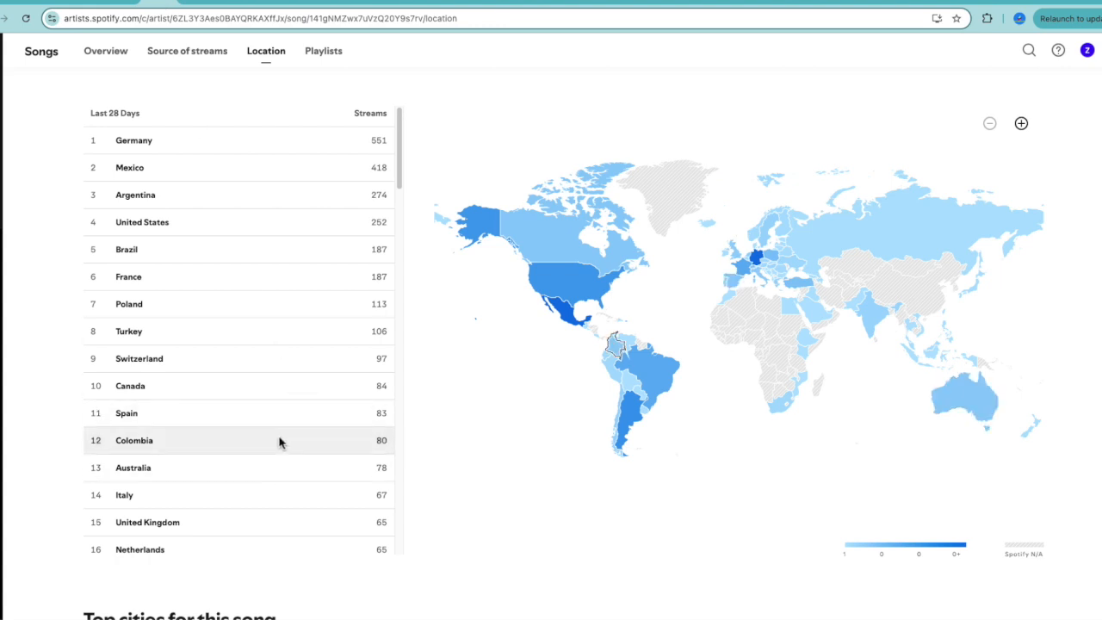
pyautogui.press('super+plus')
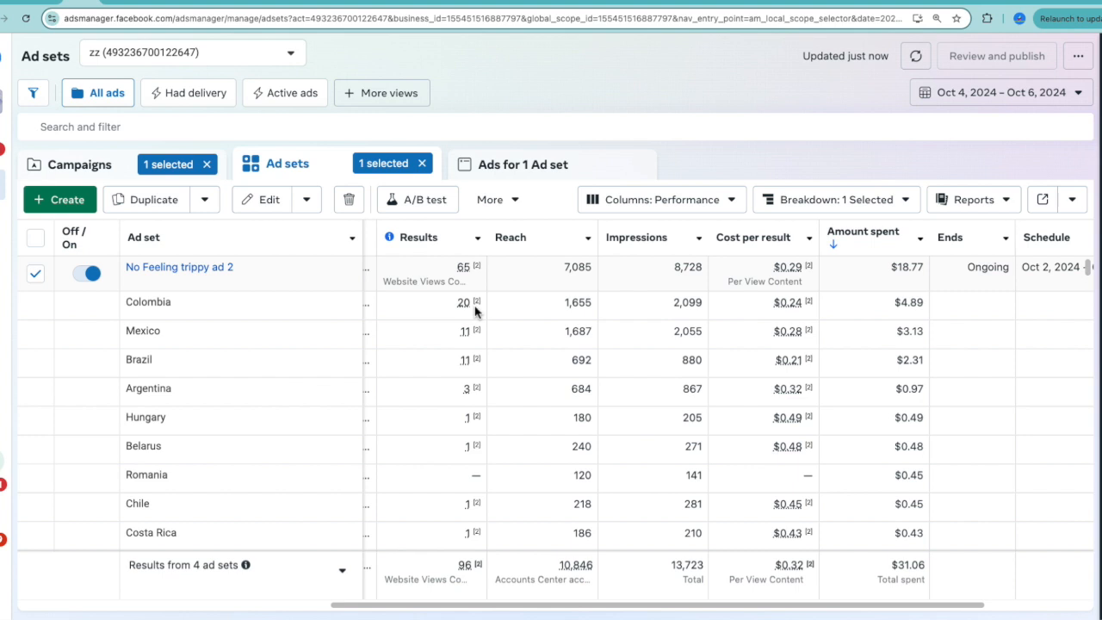
pyautogui.click(165, 5)
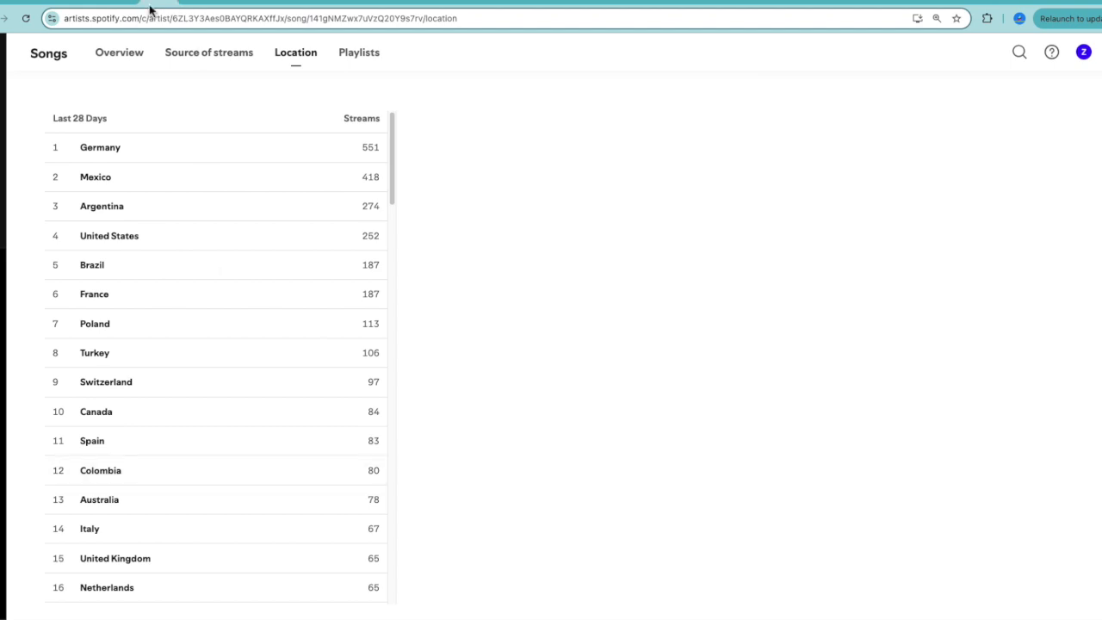
pyautogui.click(74, 4)
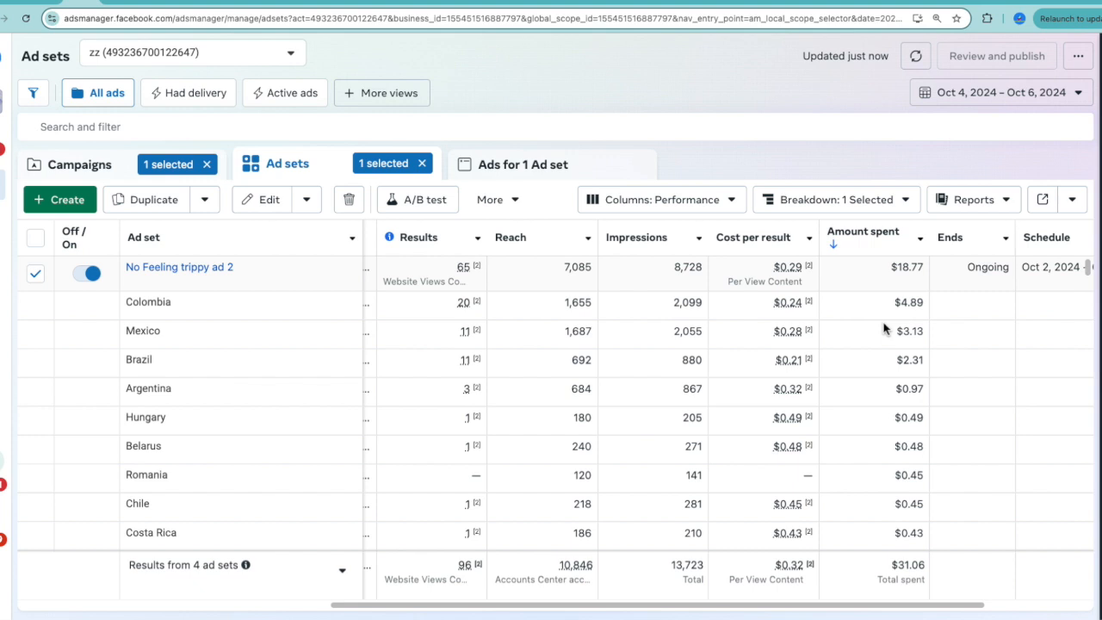
pyautogui.moveTo(459, 308)
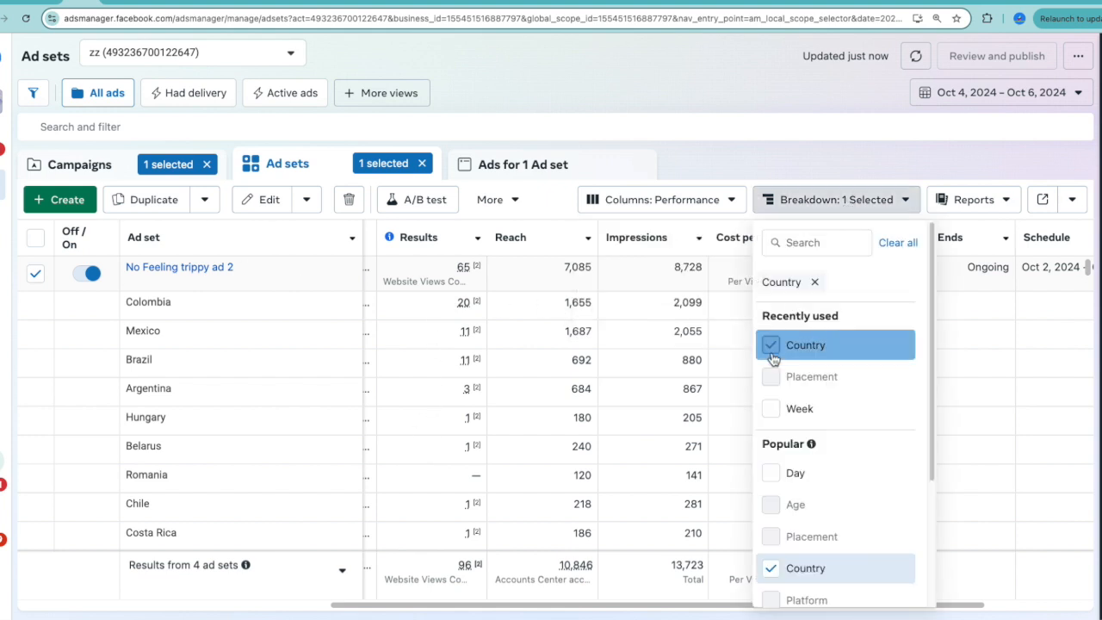
# Remove the country breakdown and set the date range to Oct 6, 2024, closing the stray Dictionary window.
pyautogui.click(771, 345)
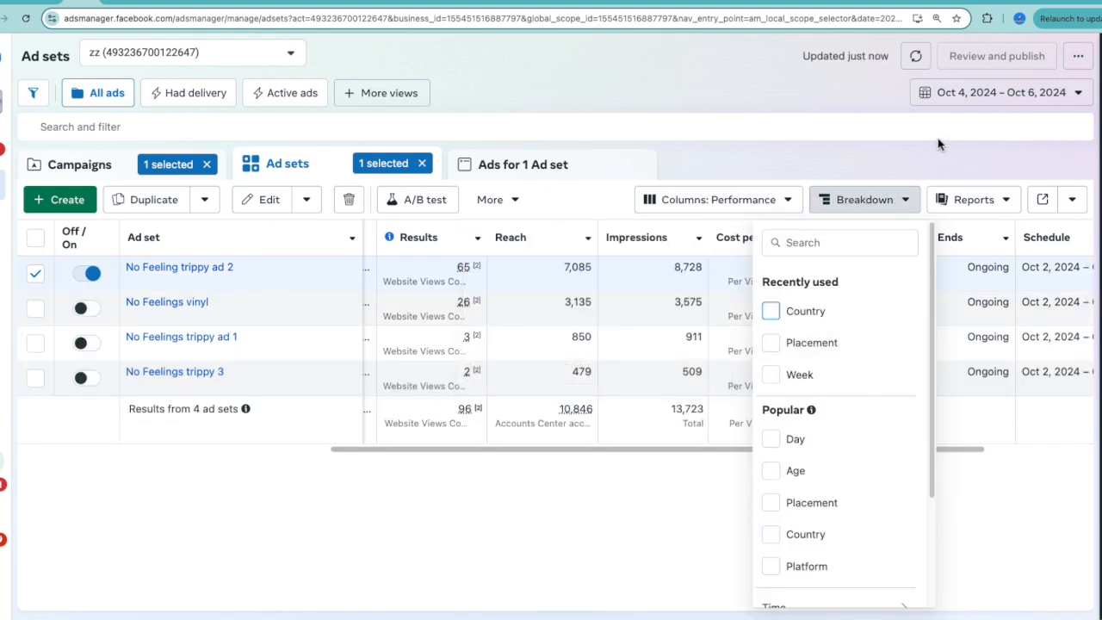
pyautogui.click(979, 96)
pyautogui.click(765, 205)
pyautogui.click(1076, 403)
pyautogui.moveTo(431, 449); pyautogui.dragTo(398, 488)
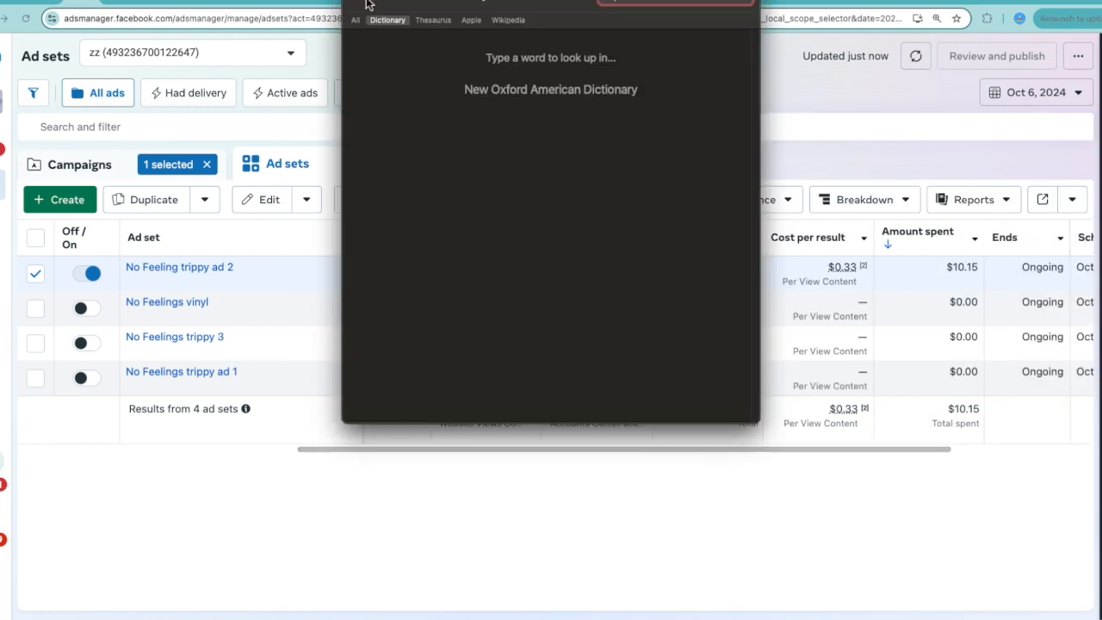
pyautogui.click(362, 4)
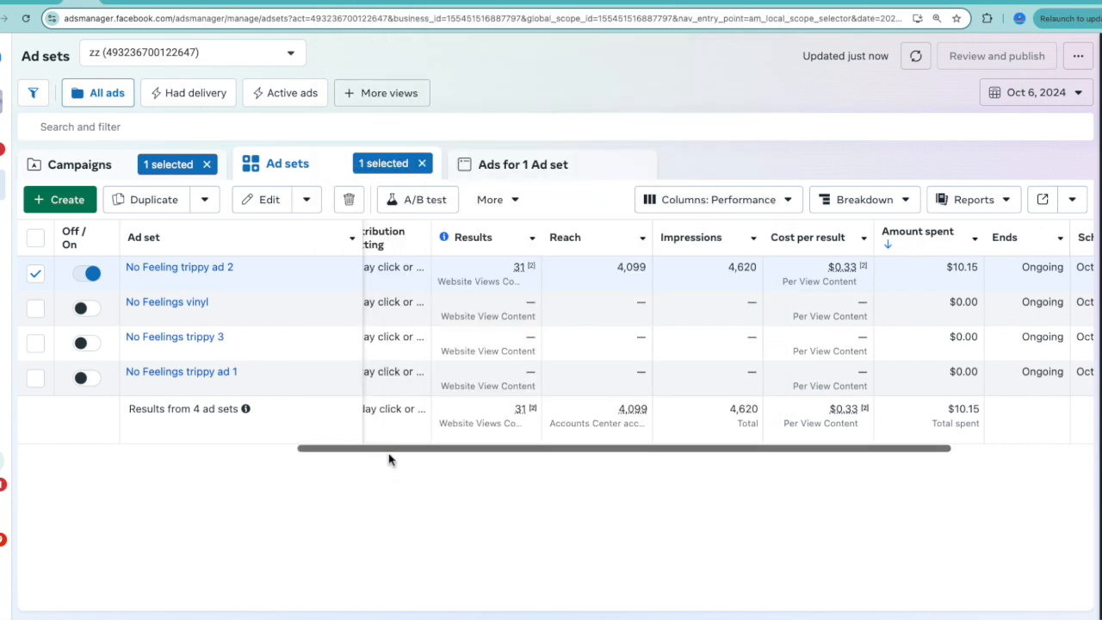
pyautogui.click(360, 499)
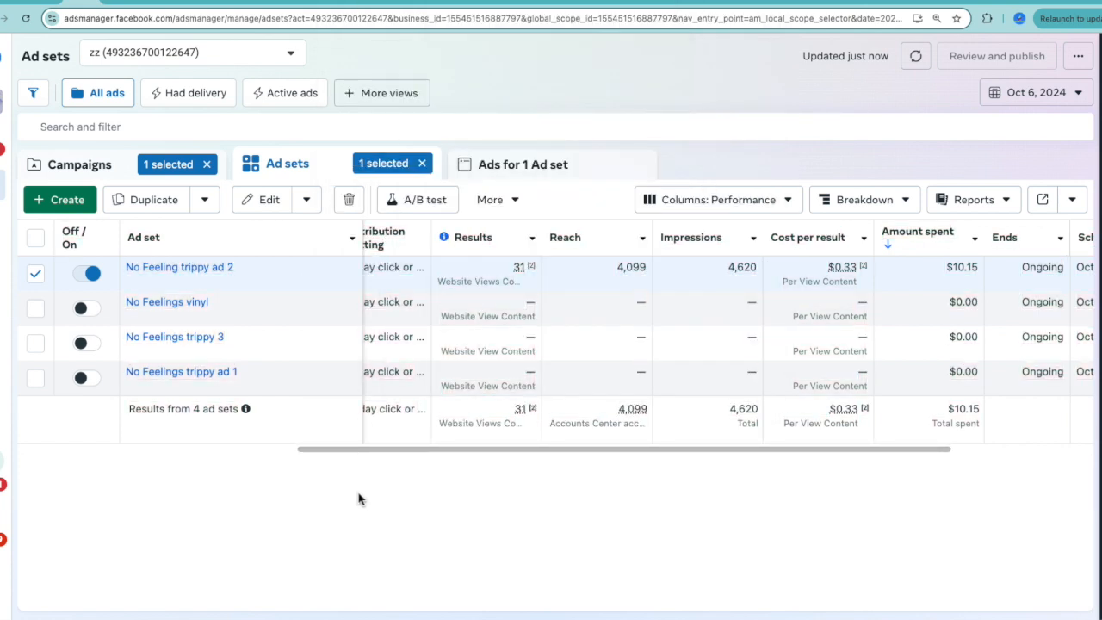
# View the budget and schedule settings in No Feeling trippy ad 2's editor and close the editor.
pyautogui.moveTo(479, 456); pyautogui.dragTo(307, 484)
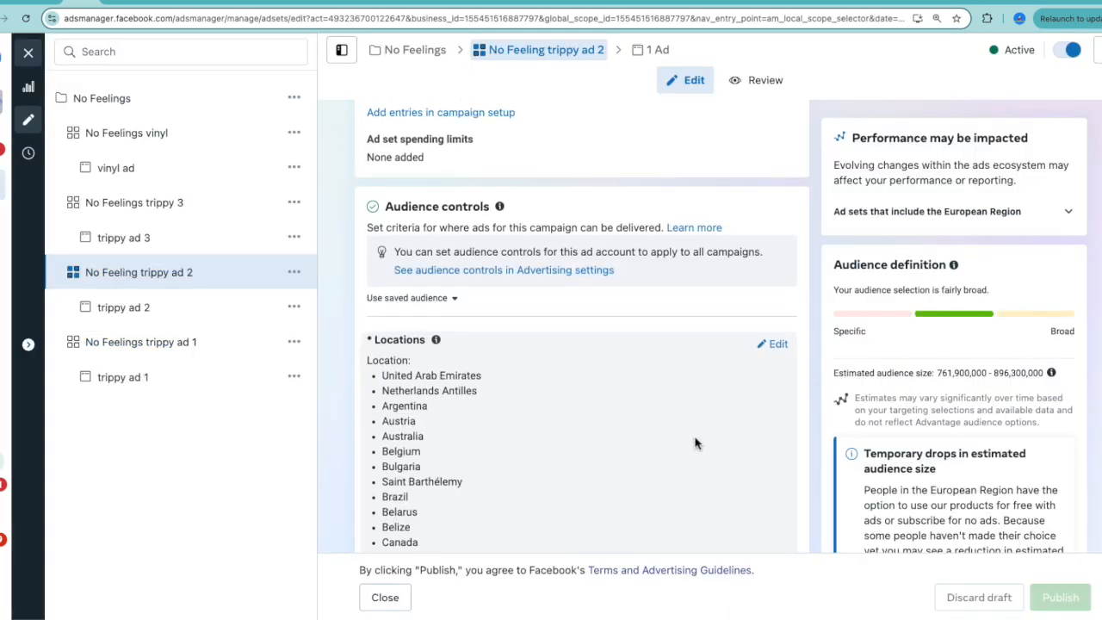
pyautogui.scroll(5, 696, 444)
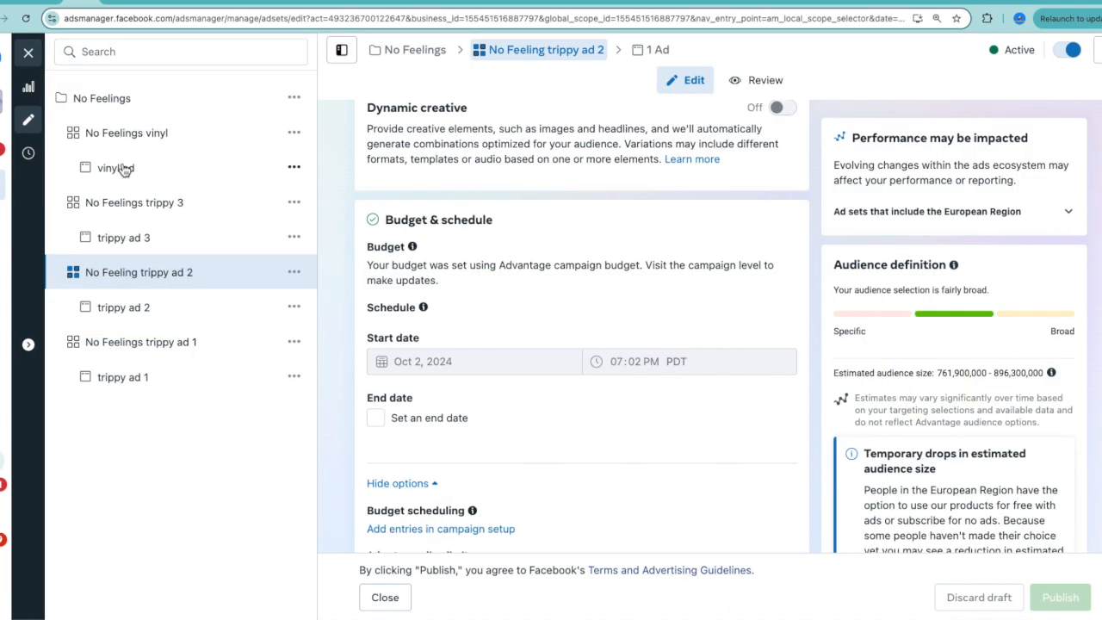
pyautogui.click(29, 54)
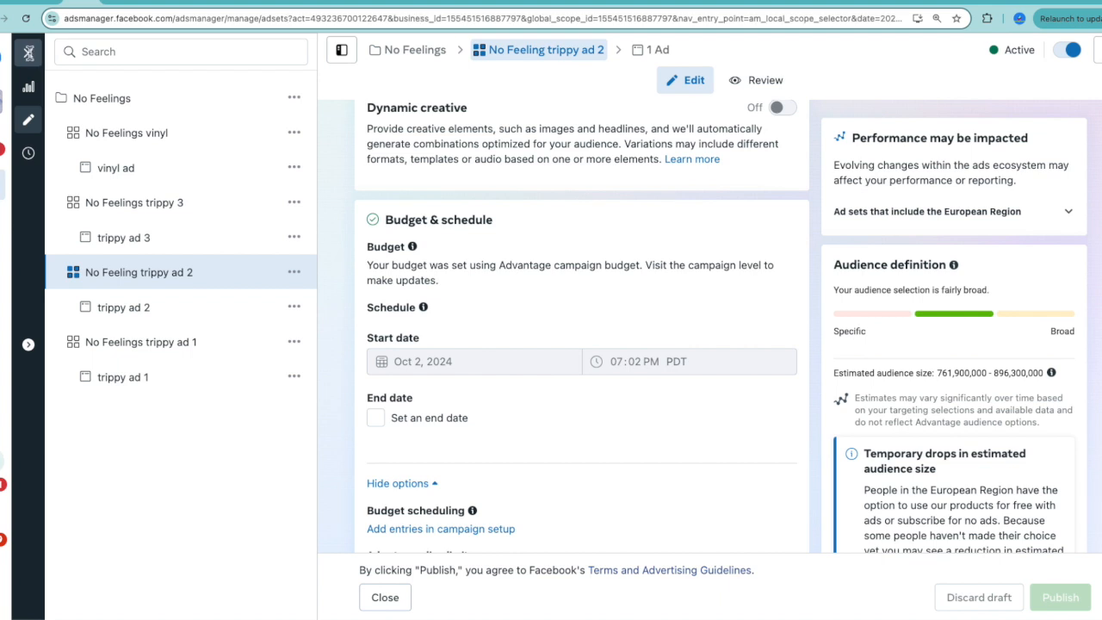
# Return to the campaigns list and compare the No Feelings and Innocuous campaigns' results and cost per result.
pyautogui.hscroll(10, 929, 490)
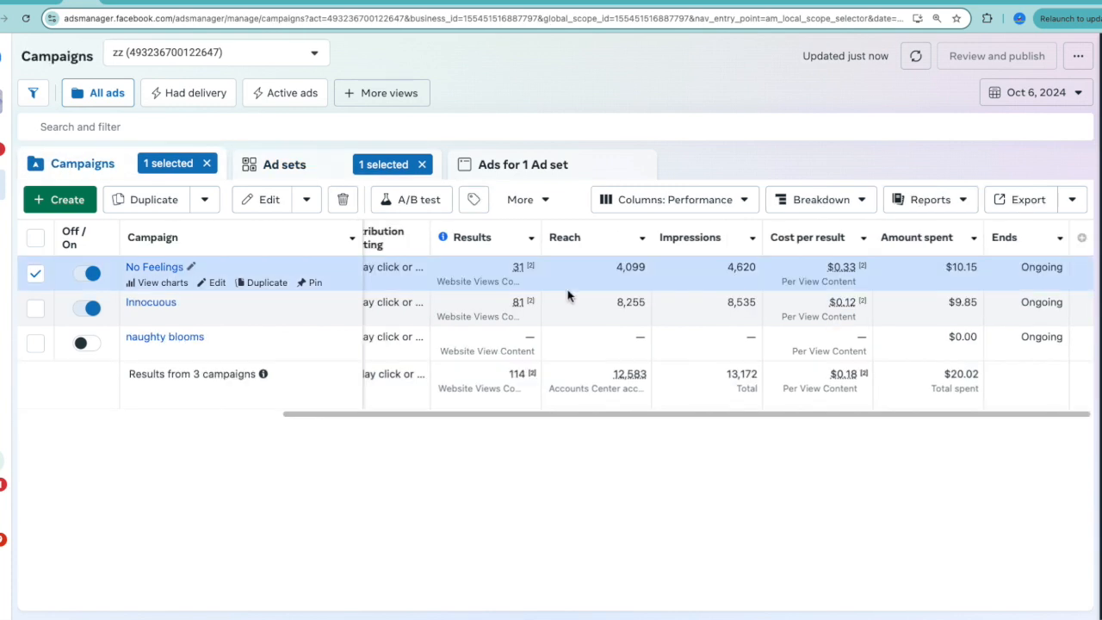
pyautogui.hscroll(-5, 626, 299)
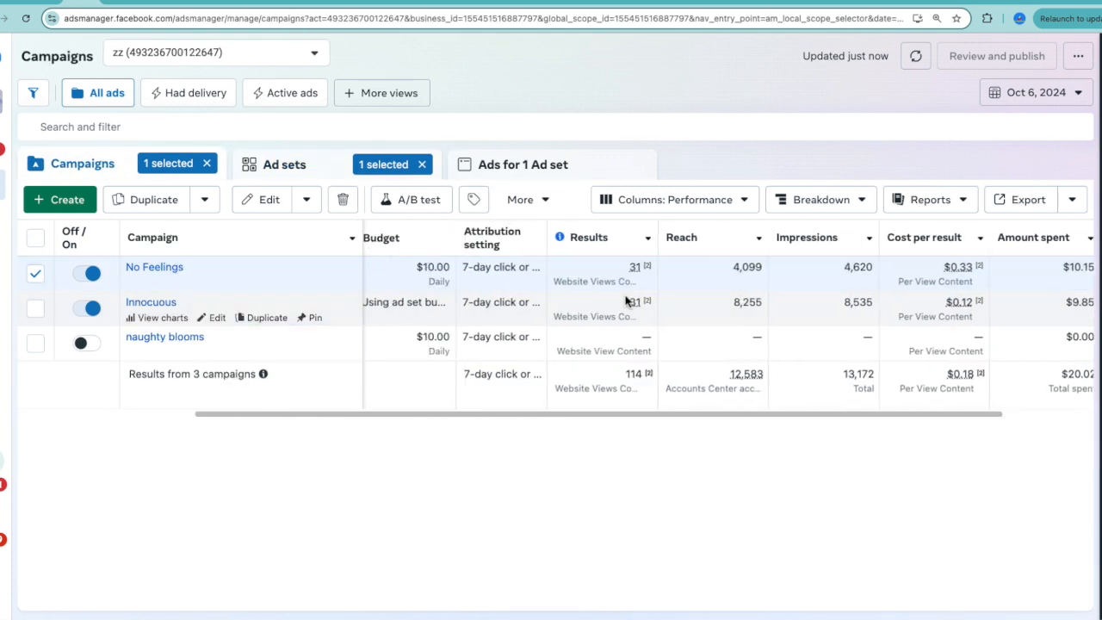
pyautogui.click(596, 271)
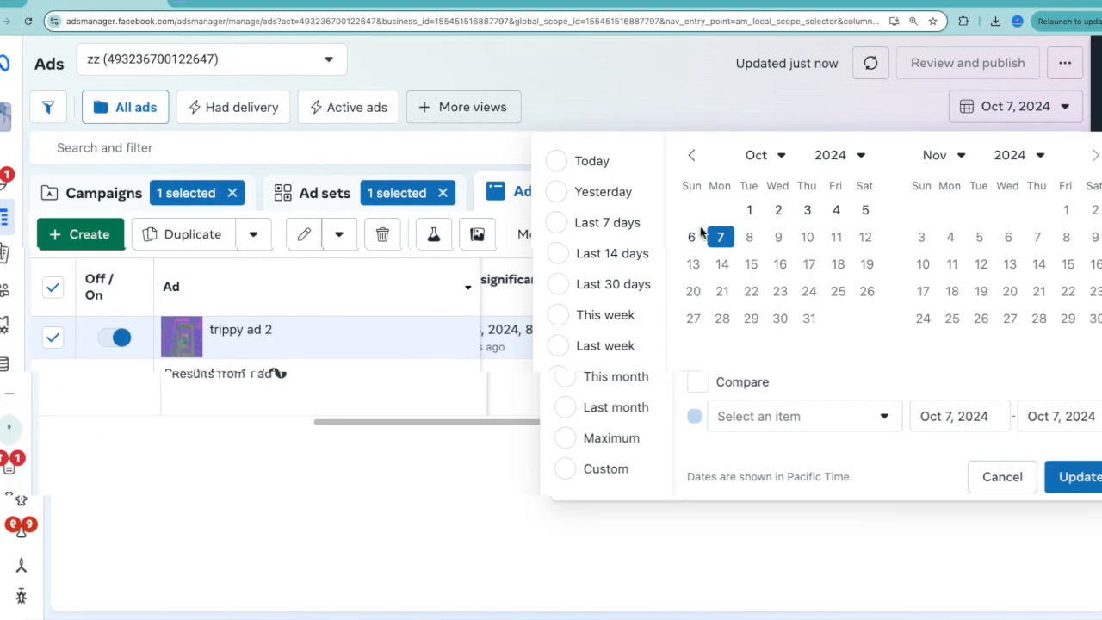
# Dismiss the date selection and review trippy ad 2's results, cost per result, amount spent and relevance rankings for Oct 7, 2024.
pyautogui.click(997, 475)
pyautogui.hscroll(-3, 370, 439)
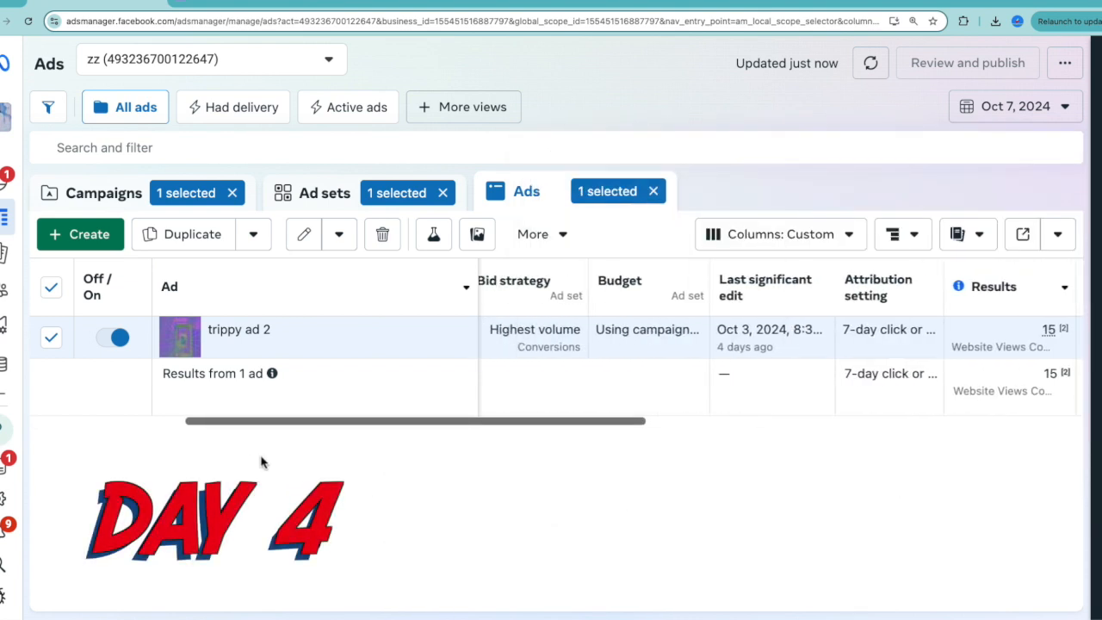
pyautogui.hscroll(-5, 258, 463)
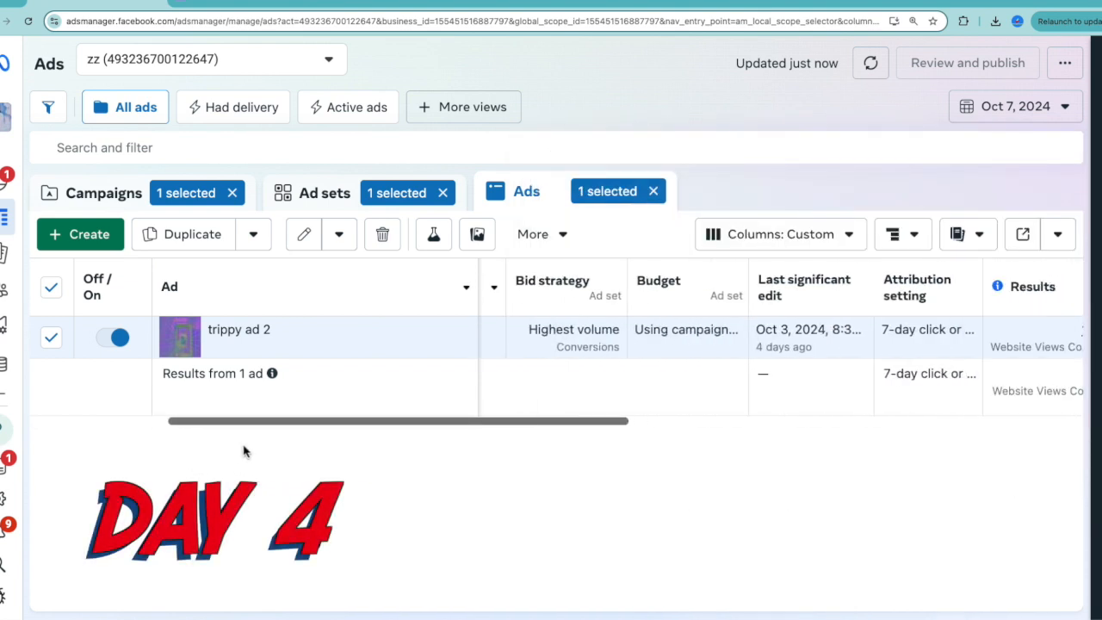
pyautogui.hscroll(10, 243, 451)
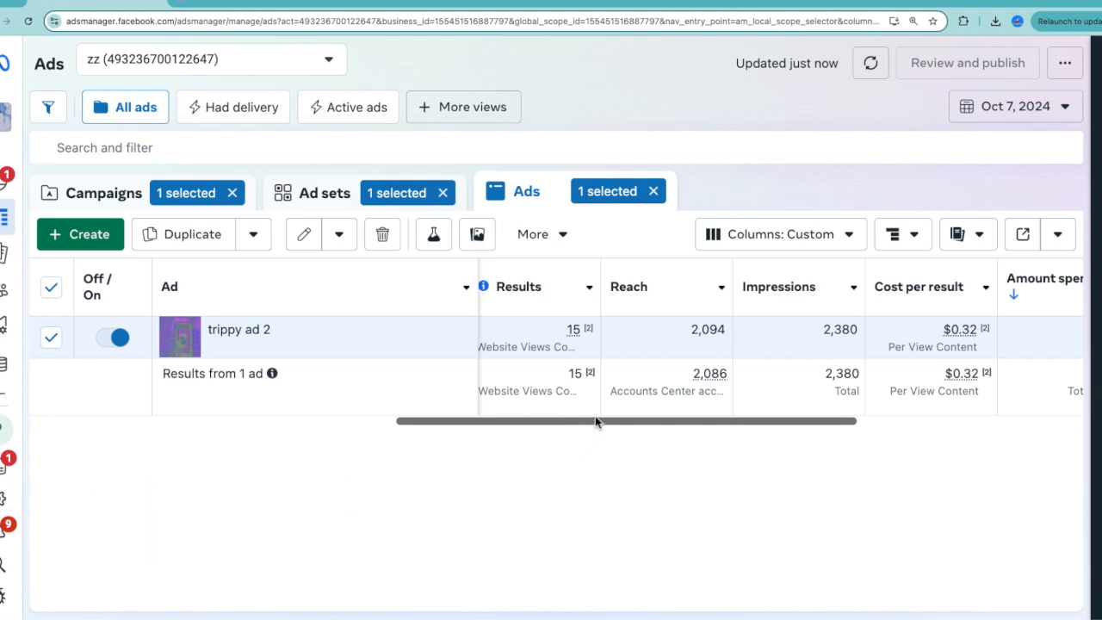
pyautogui.moveTo(582, 418); pyautogui.dragTo(782, 453)
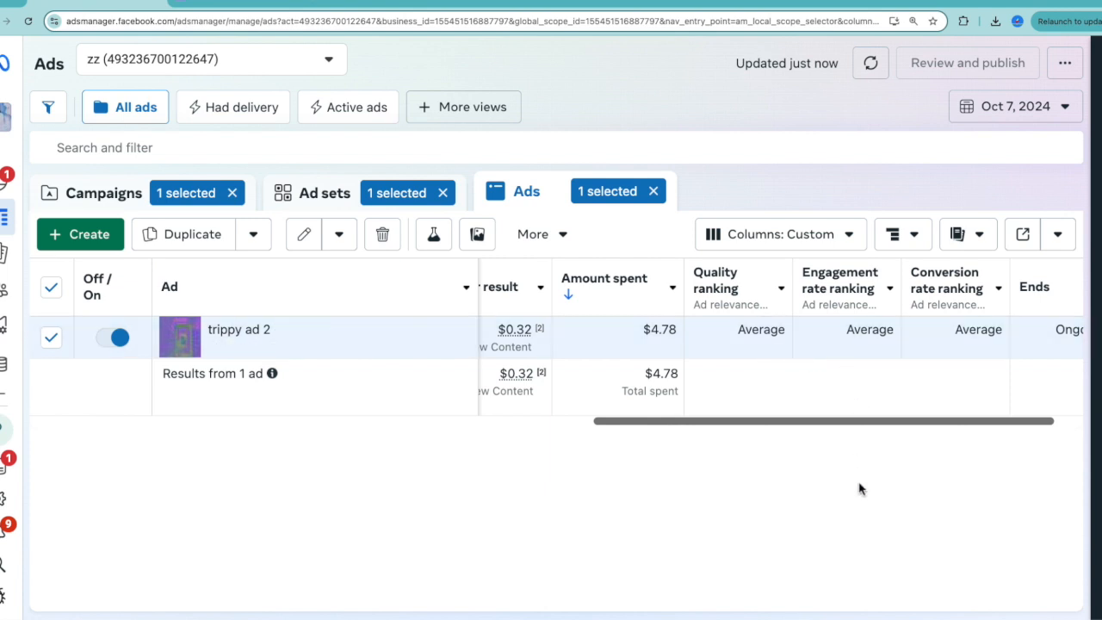
pyautogui.moveTo(812, 422); pyautogui.dragTo(791, 456)
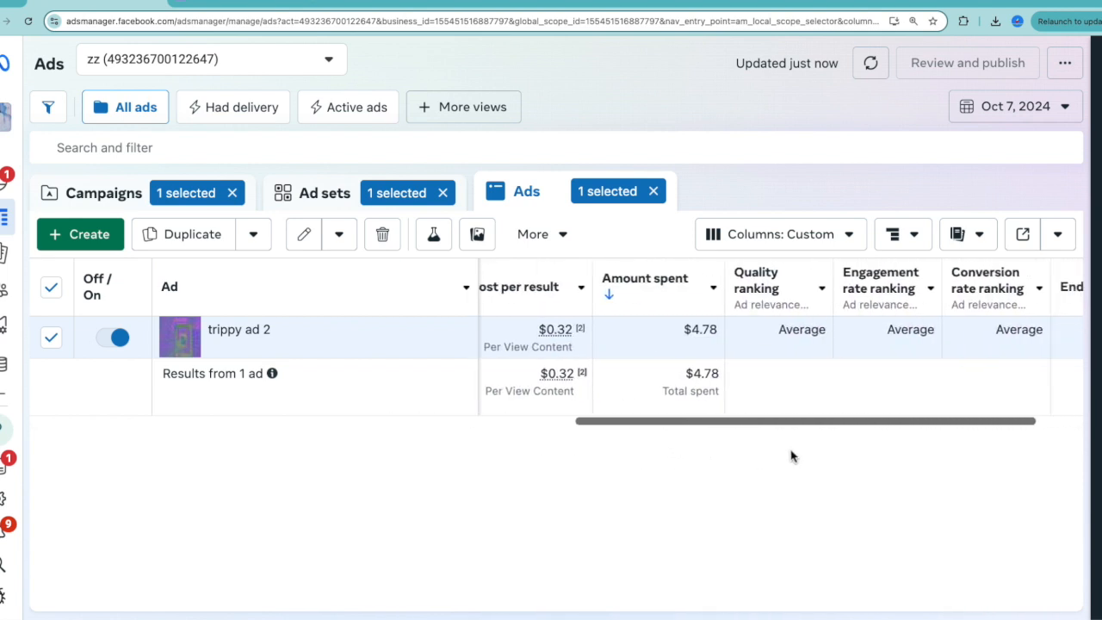
pyautogui.moveTo(893, 296)
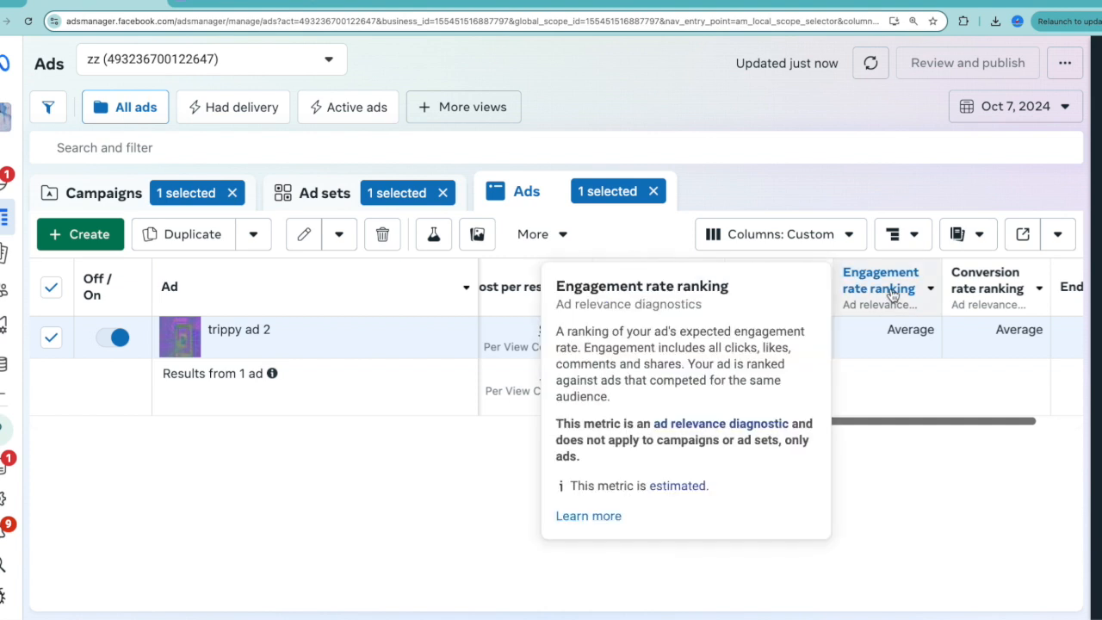
pyautogui.hotkey('ctrl', '0')
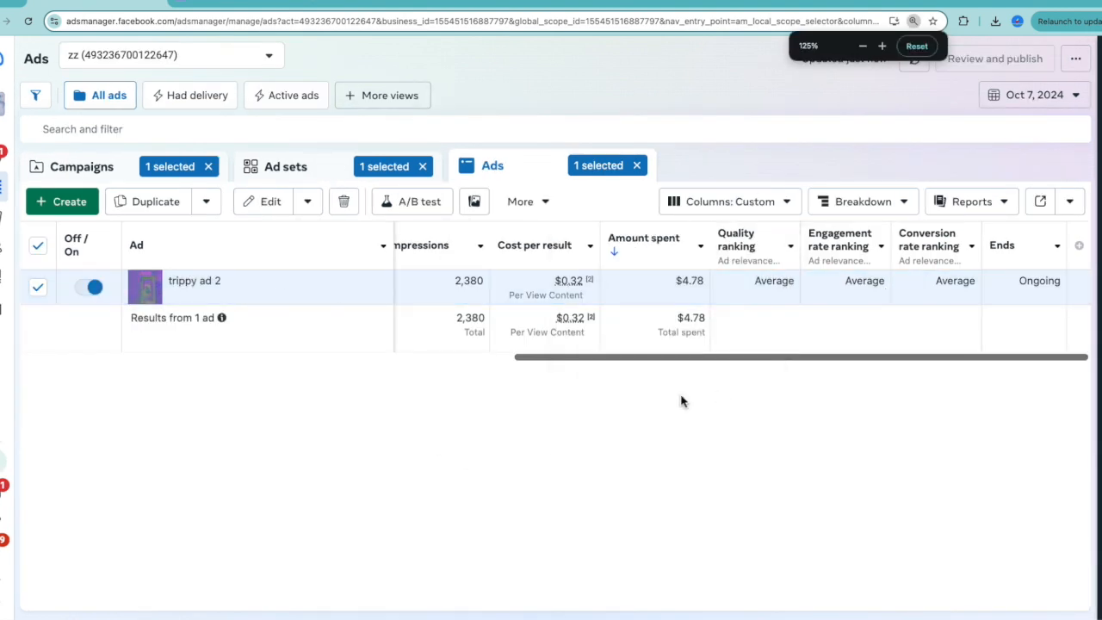
pyautogui.click(862, 202)
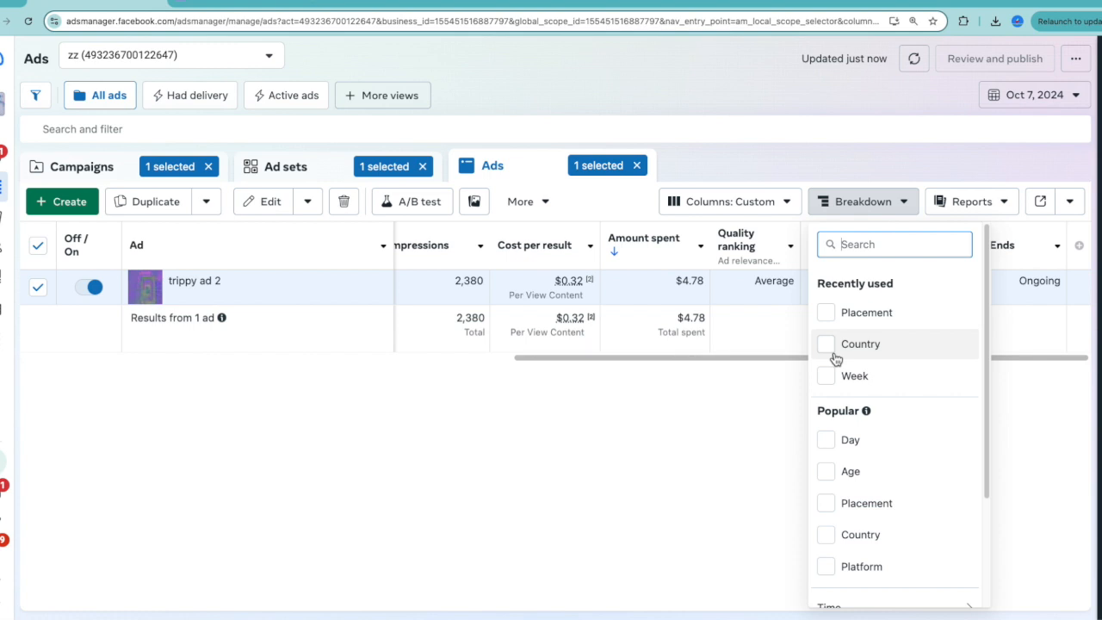
pyautogui.click(835, 357)
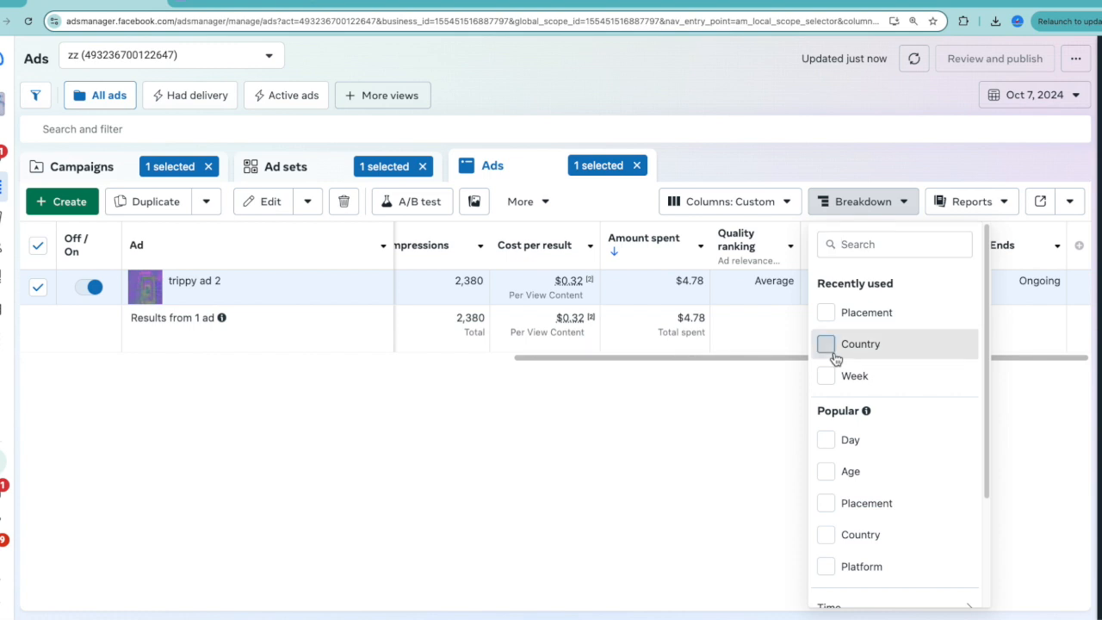
pyautogui.click(706, 456)
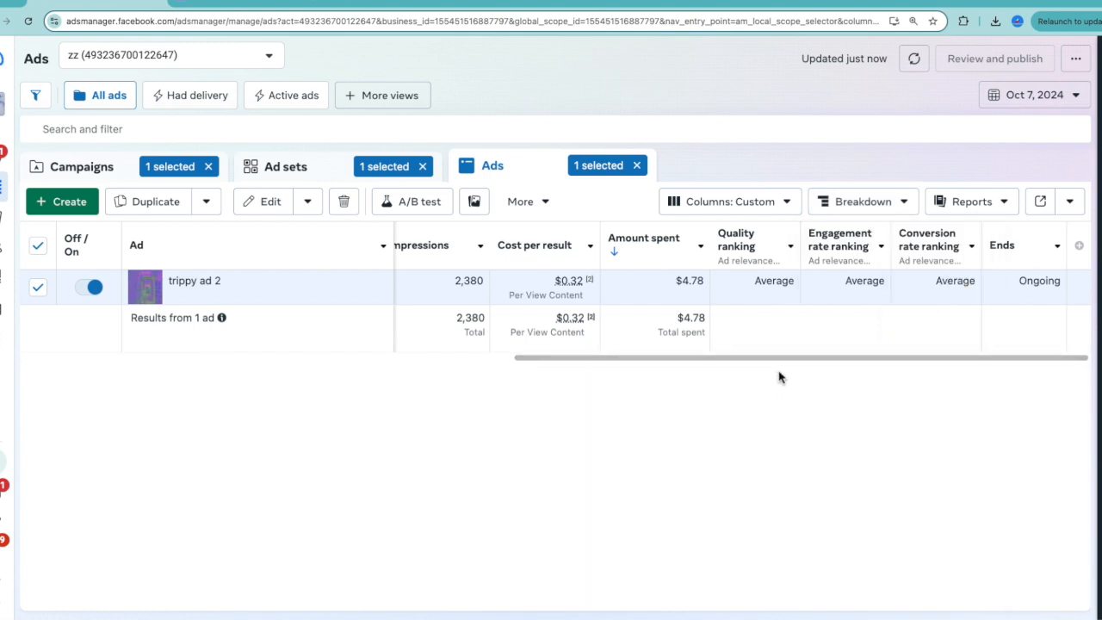
# Break down trippy ad 2's Oct 7, 2024 results by country.
pyautogui.moveTo(777, 362); pyautogui.dragTo(711, 368)
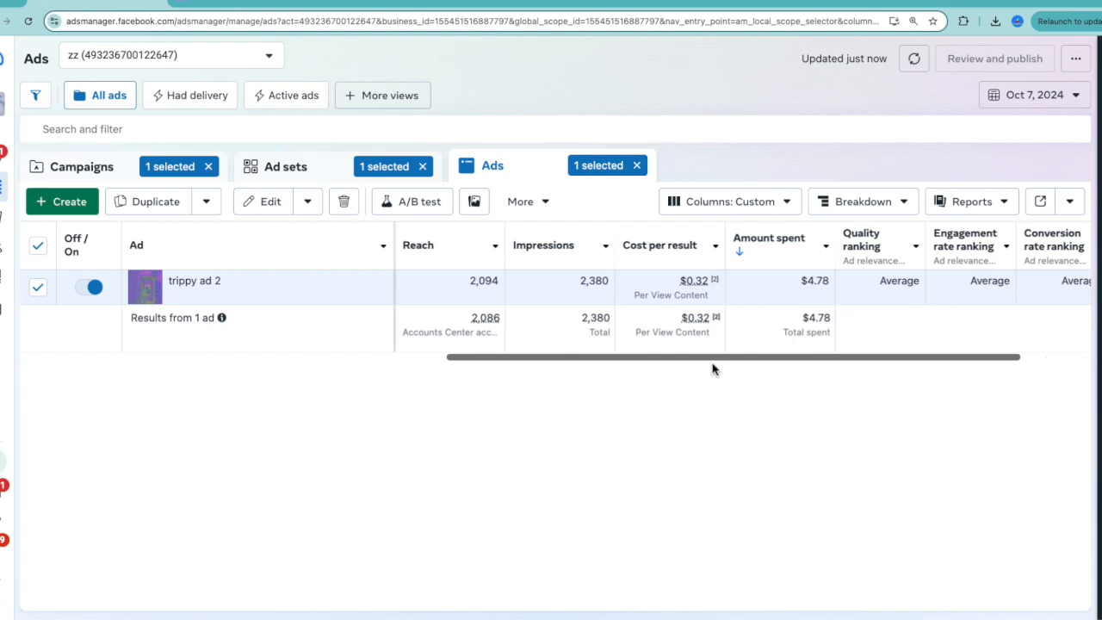
pyautogui.moveTo(711, 368); pyautogui.dragTo(773, 367)
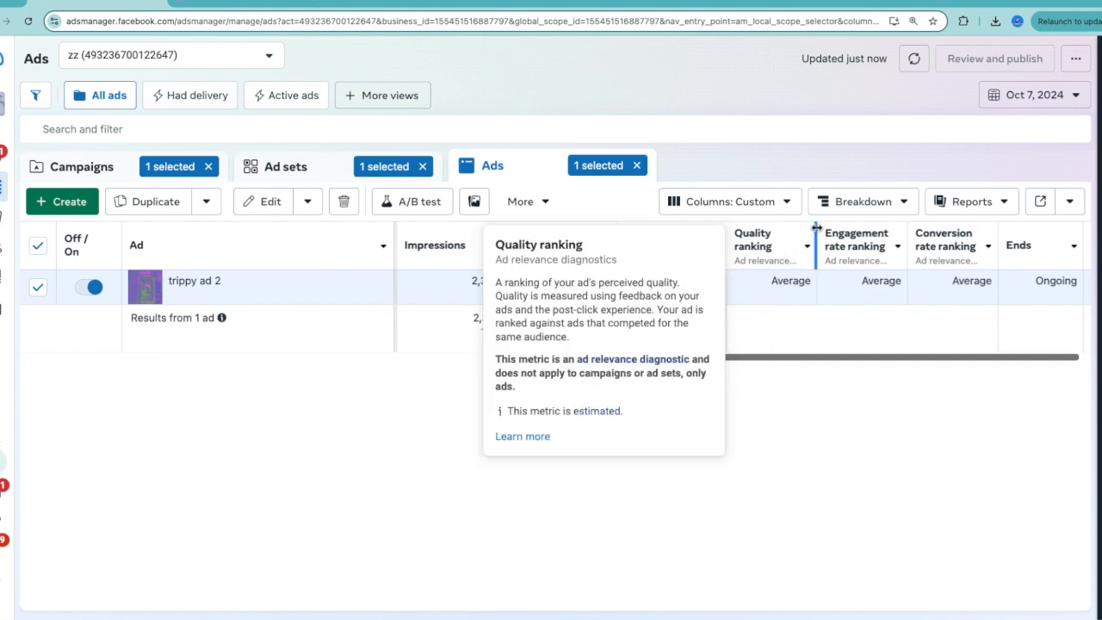
pyautogui.click(880, 205)
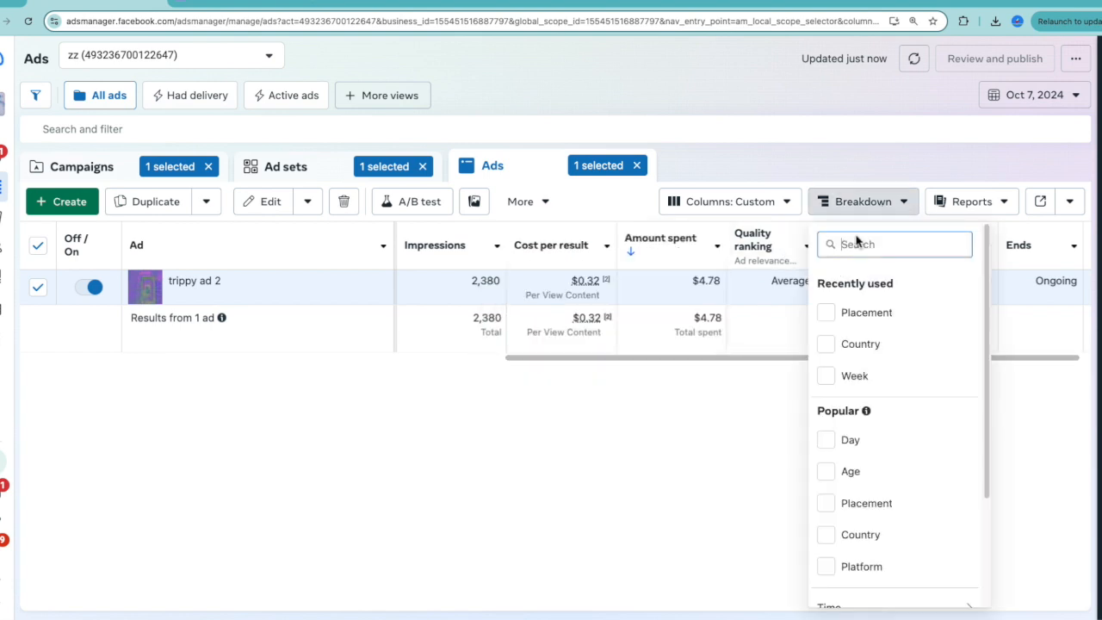
pyautogui.click(825, 344)
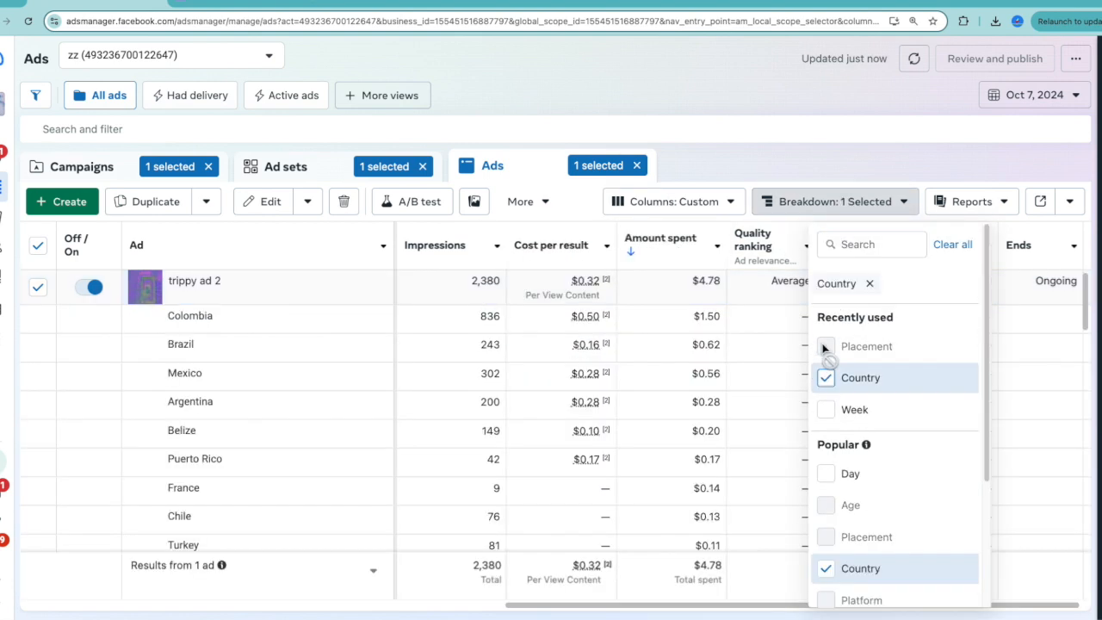
pyautogui.click(738, 362)
# Sort the country rows by amount spent, highest first, and compare their results, reach and cost per result.
pyautogui.click(694, 260)
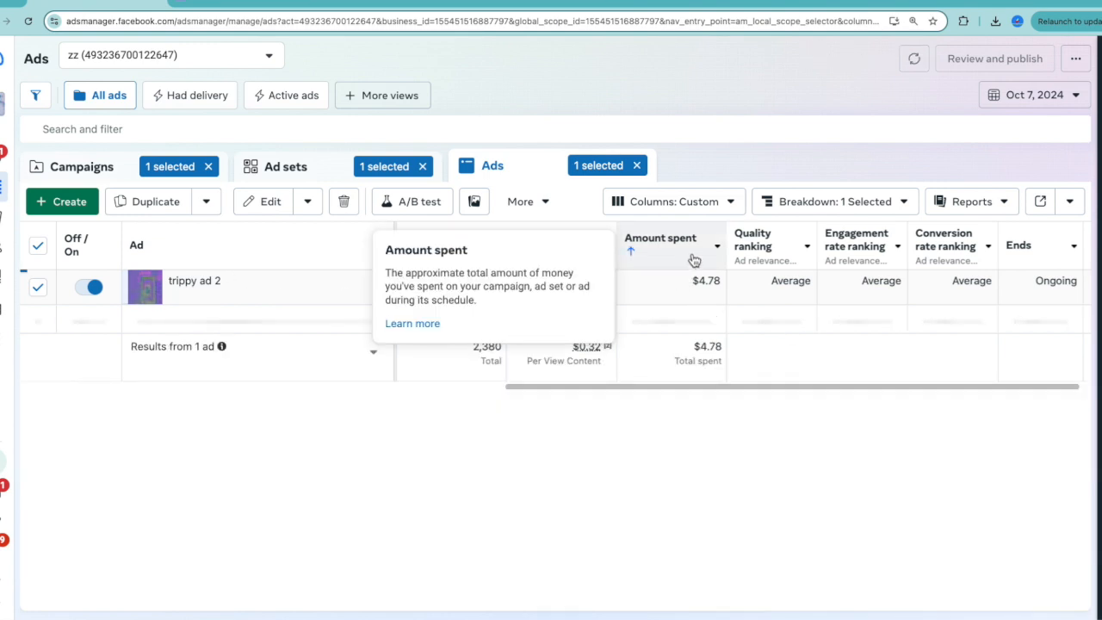
pyautogui.click(693, 260)
pyautogui.hscroll(-4, 728, 417)
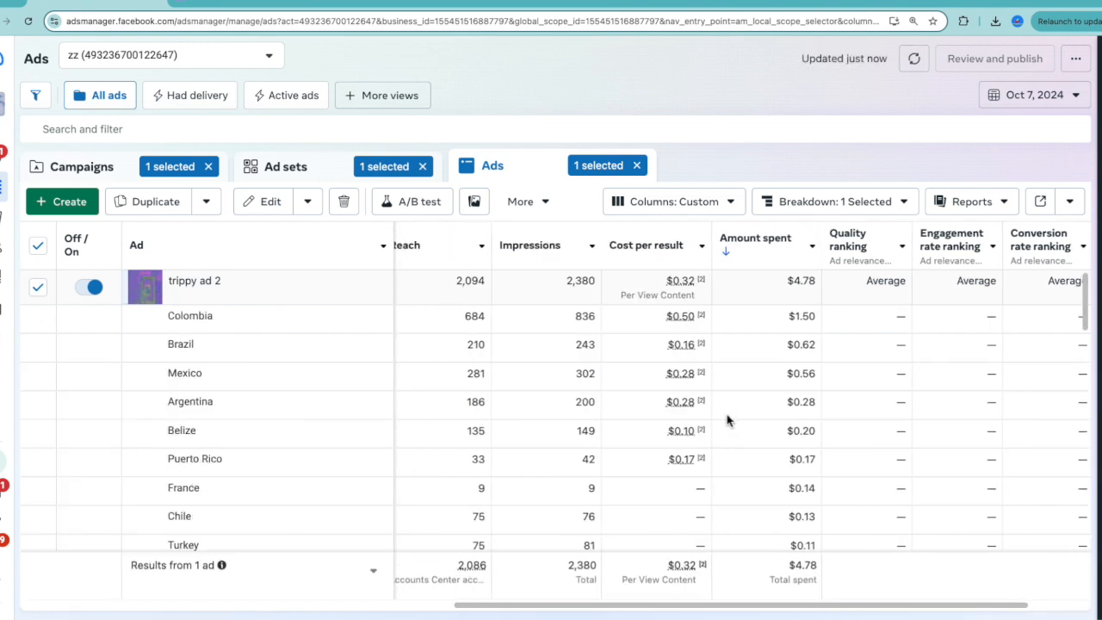
pyautogui.hscroll(-1, 706, 422)
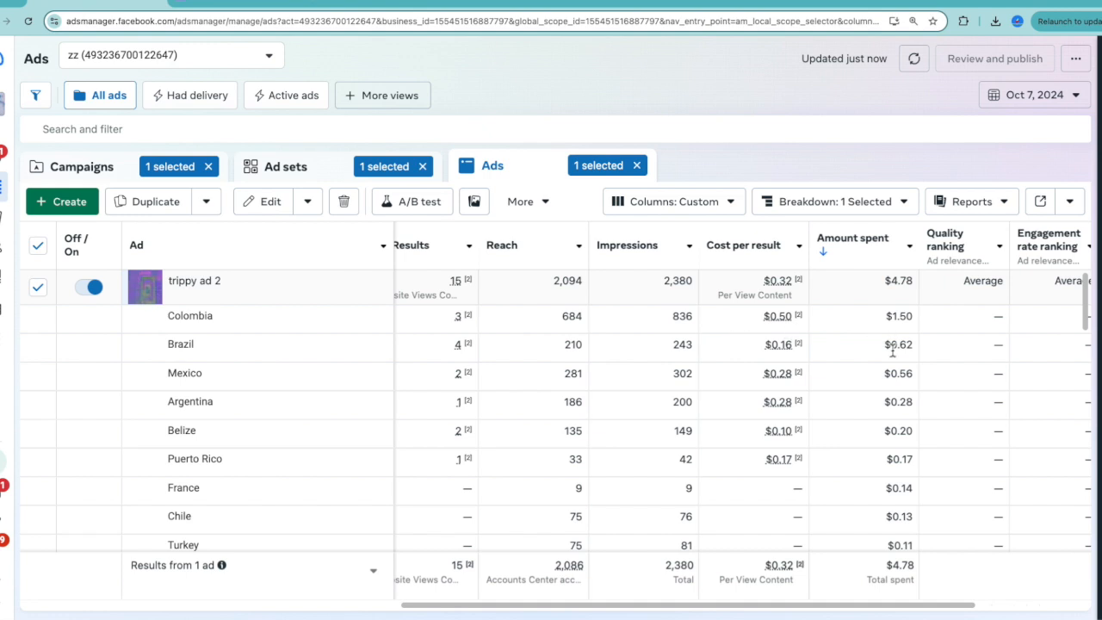
pyautogui.moveTo(782, 383)
# Switch to the No Feelings link statistics on SubmitHub and examine impressions, clicks and CTR by country for Oct 07, 2024.
pyautogui.click(278, 5)
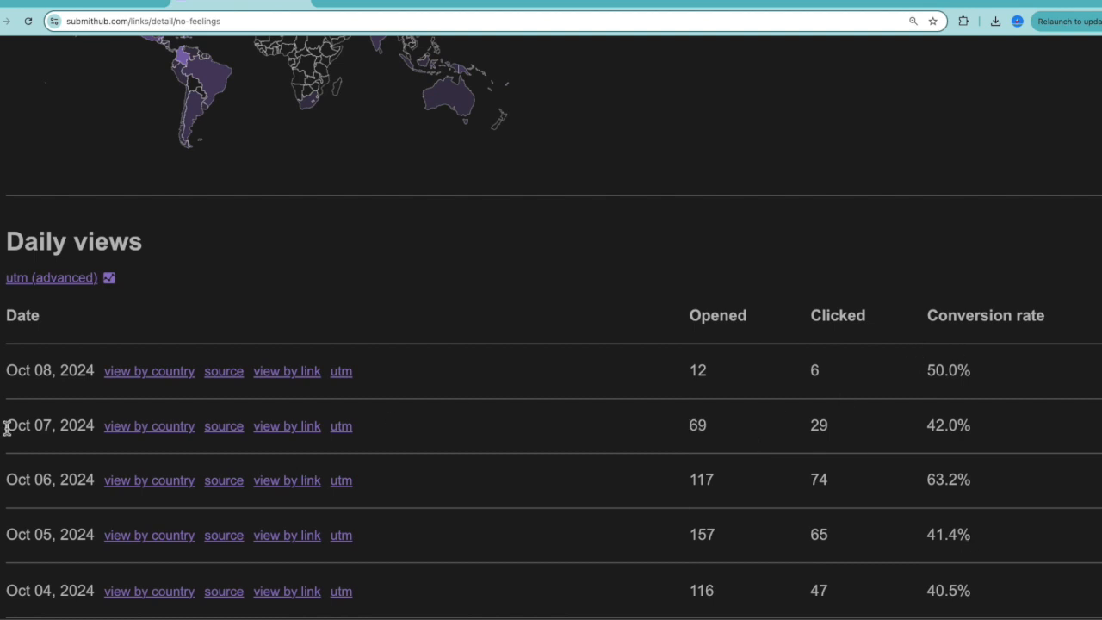
pyautogui.click(163, 433)
pyautogui.scroll(-1, 375, 396)
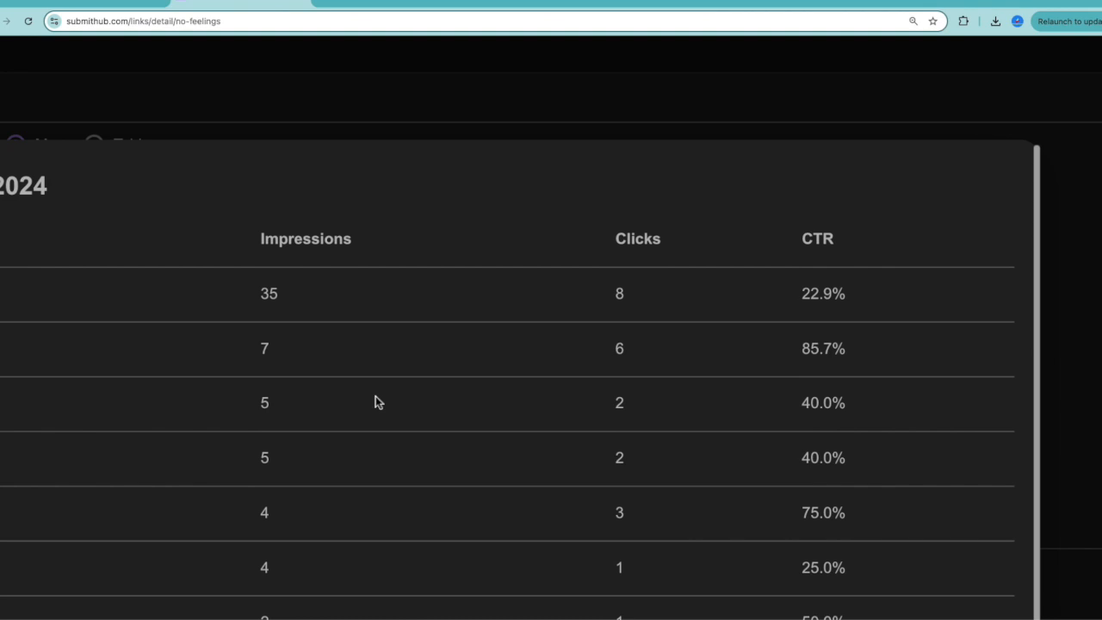
pyautogui.scroll(-5, 375, 396)
pyautogui.scroll(2, 375, 396)
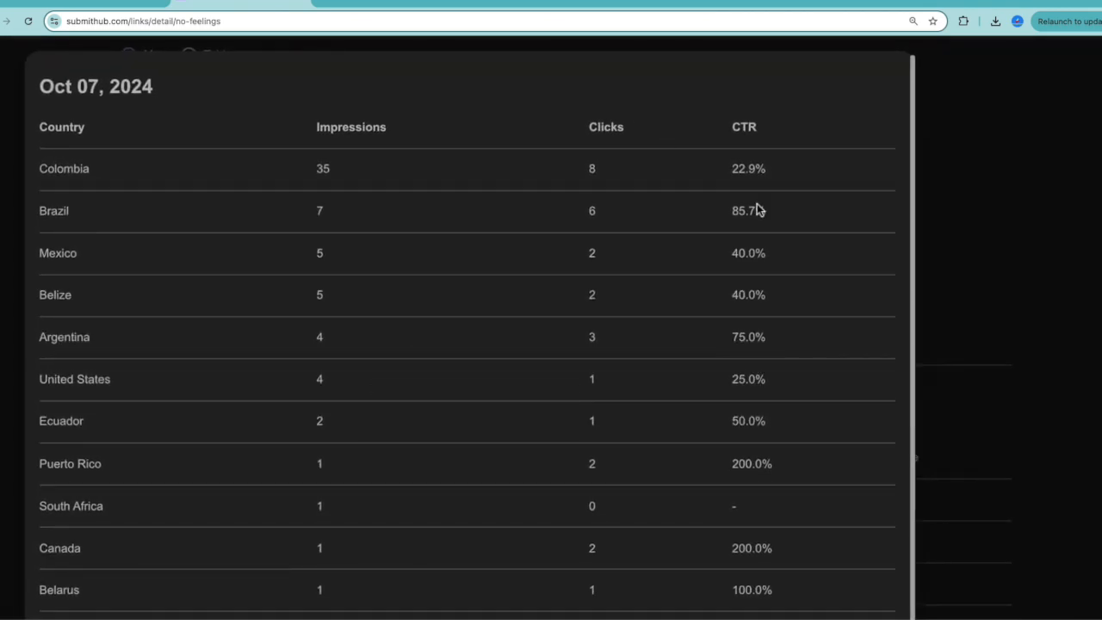
pyautogui.scroll(4, 757, 210)
pyautogui.scroll(-2, 757, 209)
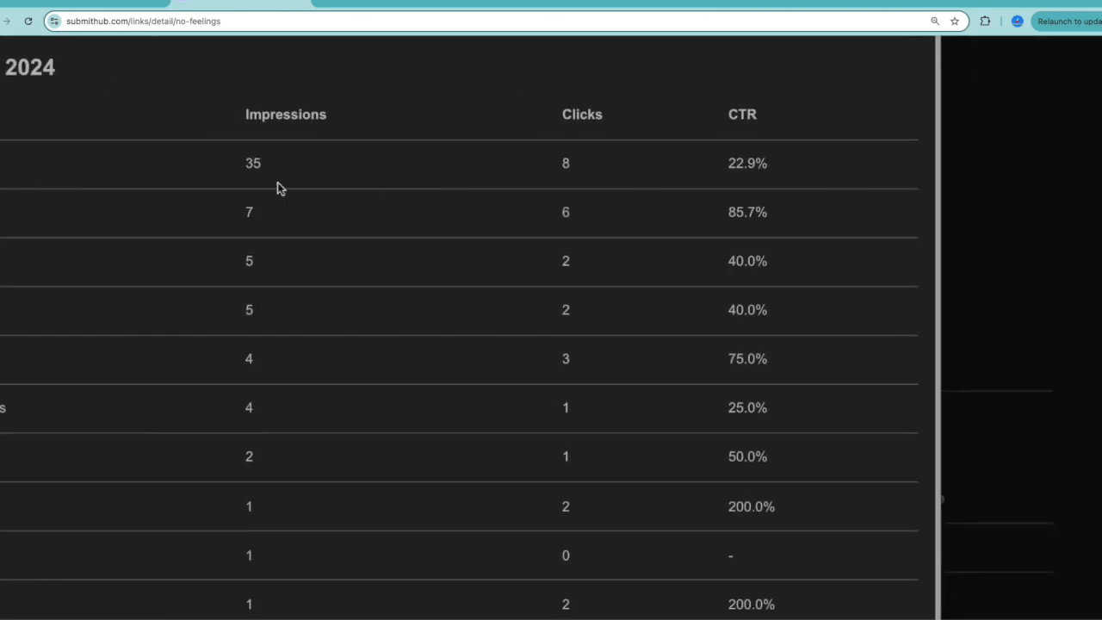
pyautogui.scroll(1, 792, 198)
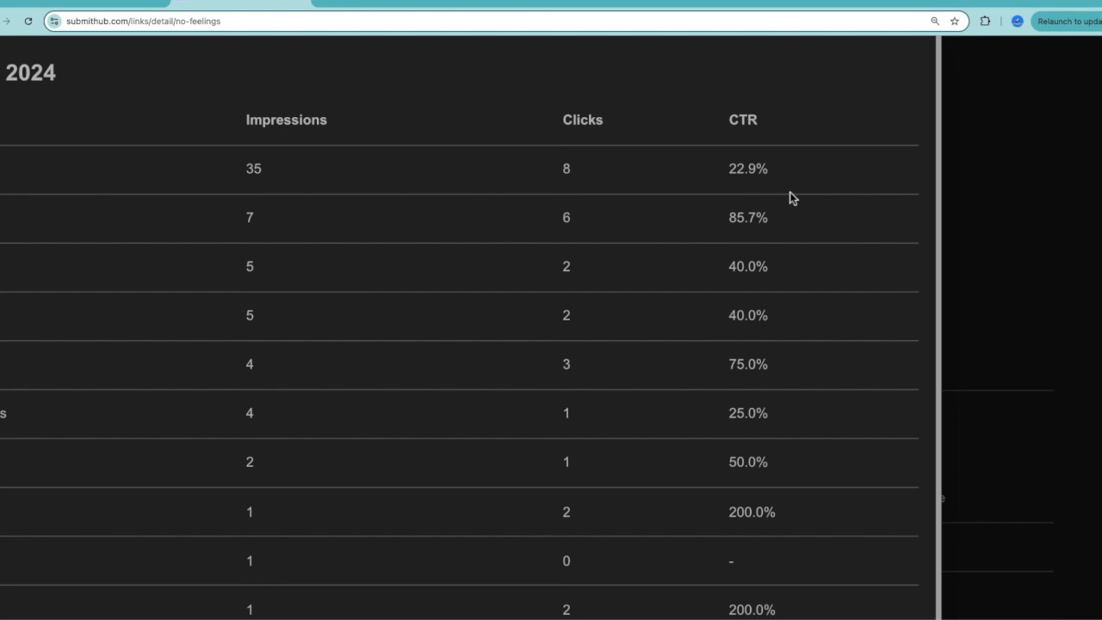
pyautogui.scroll(-2, 791, 198)
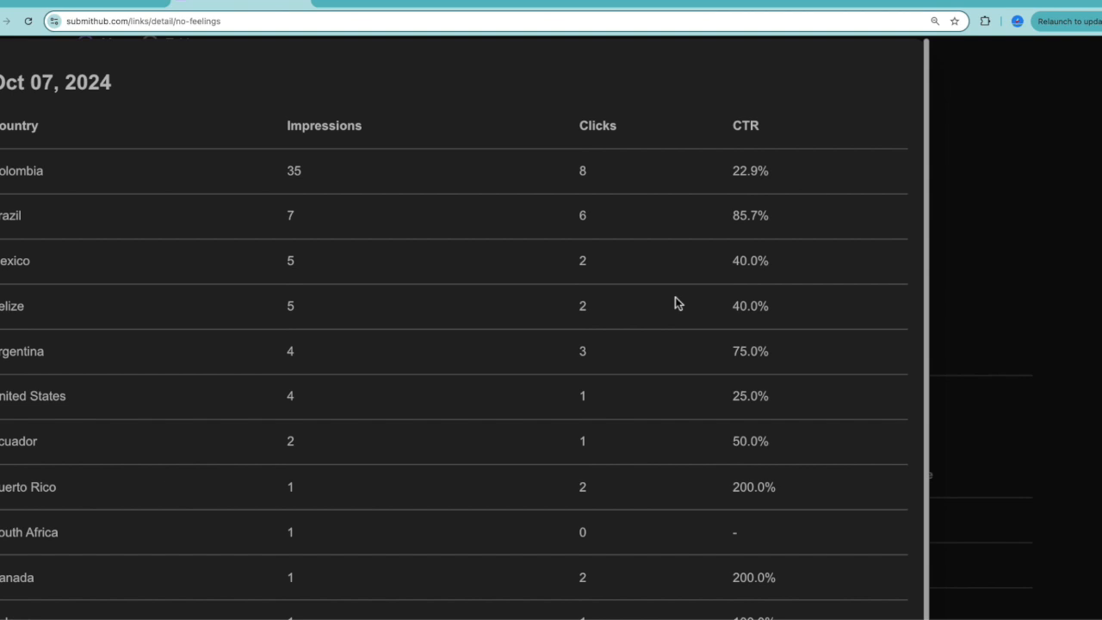
pyautogui.press('Escape')
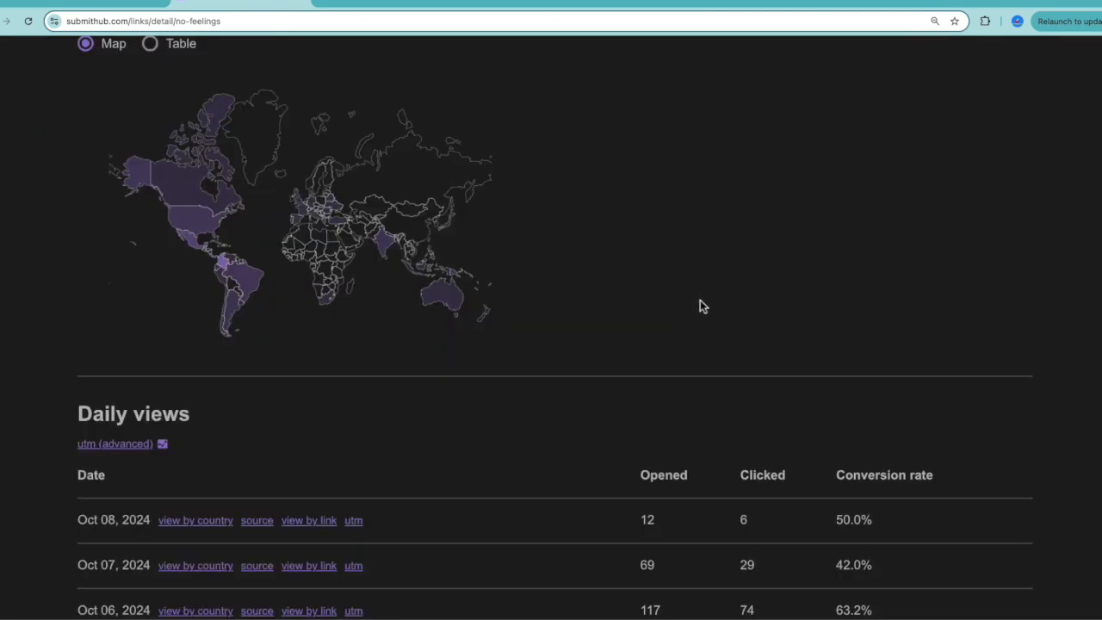
# View the SubmitHub link's country breakdowns for Oct 06 and Oct 05, 2024.
pyautogui.scroll(-1, 620, 352)
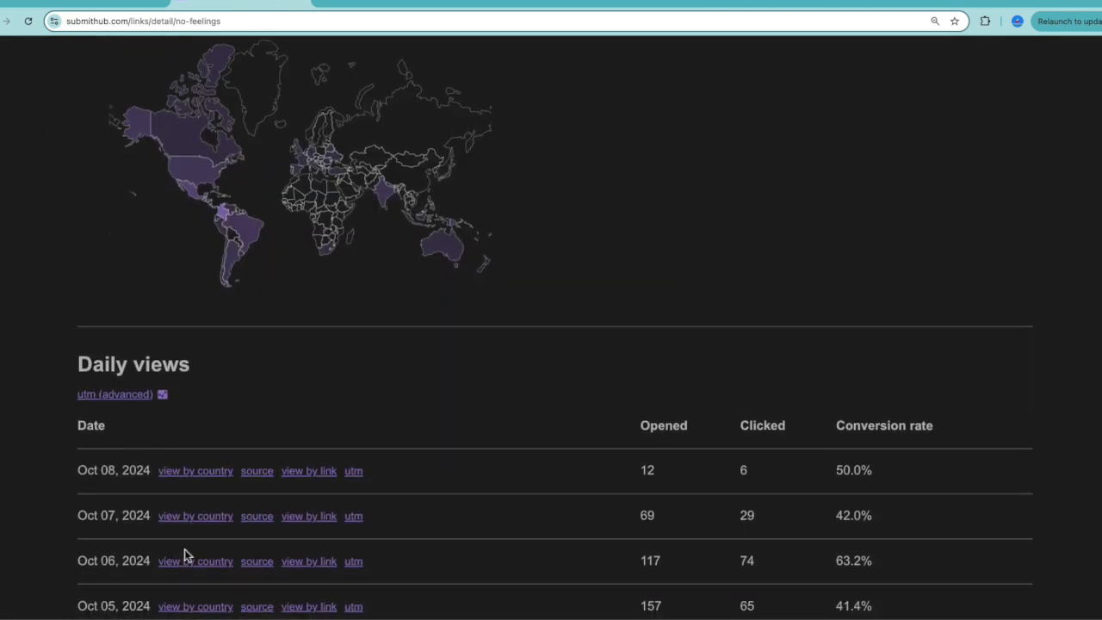
pyautogui.click(186, 564)
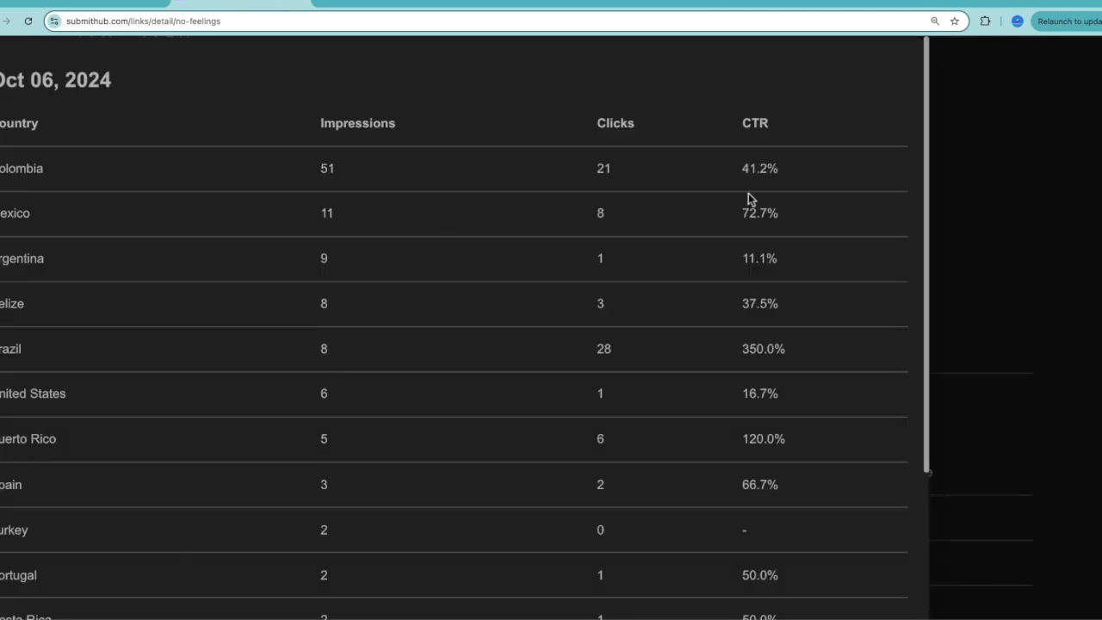
pyautogui.press('Escape')
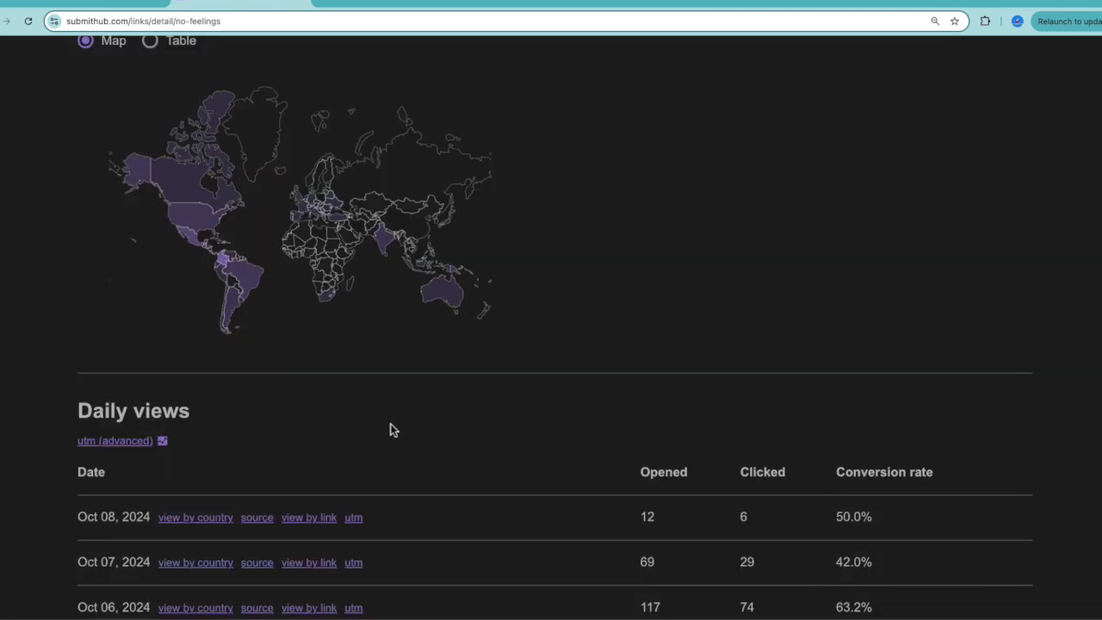
pyautogui.scroll(-1, 390, 426)
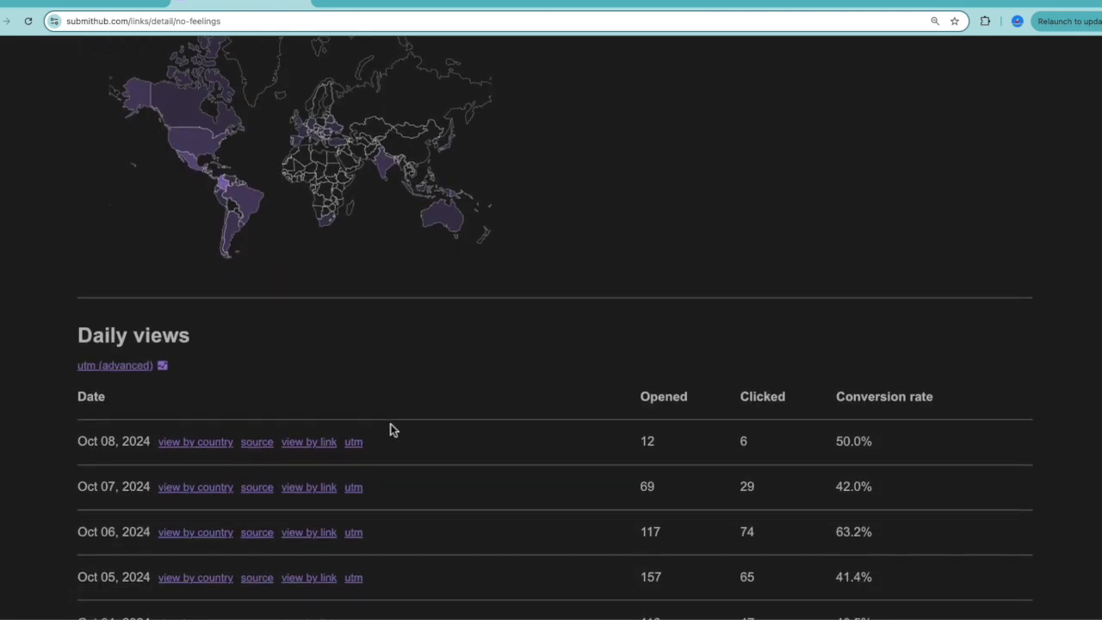
pyautogui.click(190, 578)
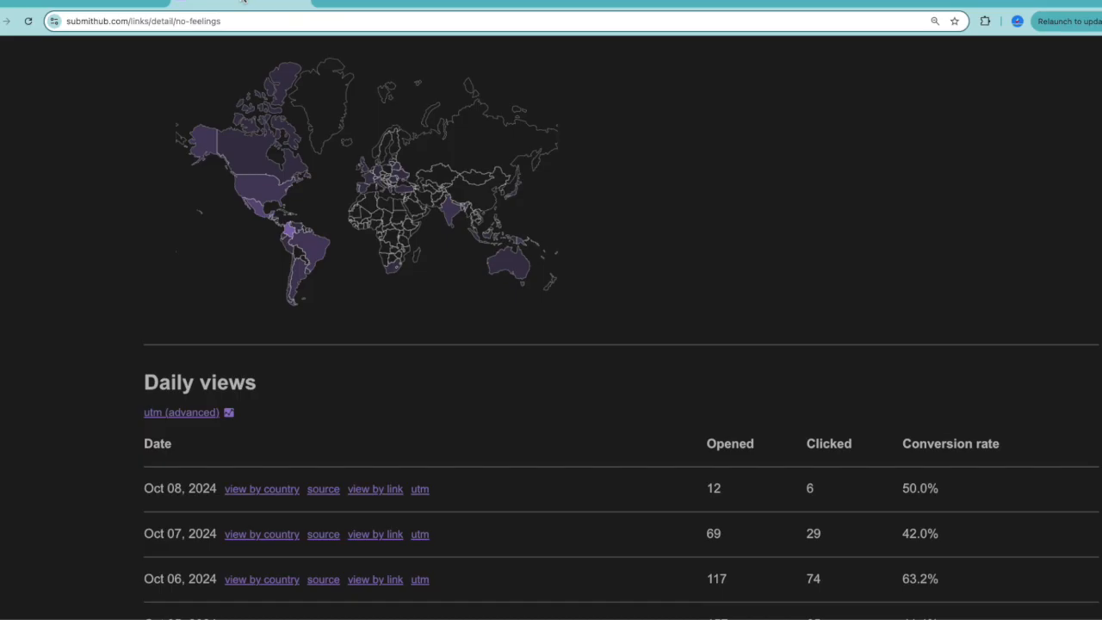
# Return to Ads Manager and review trippy ad 2's cost per result and amount spent for each country.
pyautogui.click(93, 3)
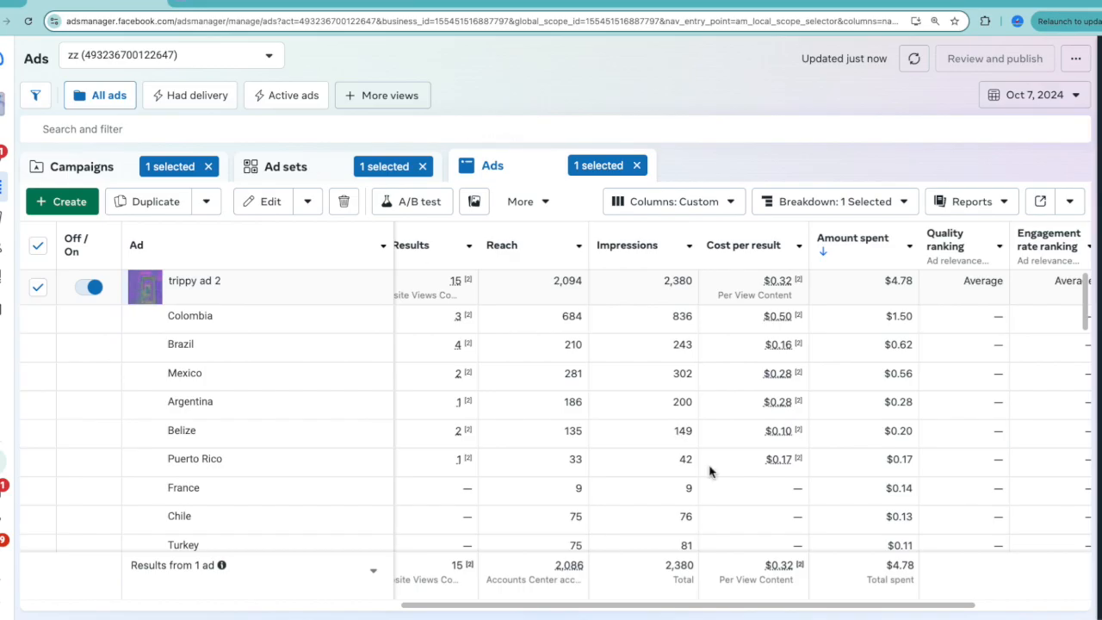
pyautogui.scroll(-1, 727, 493)
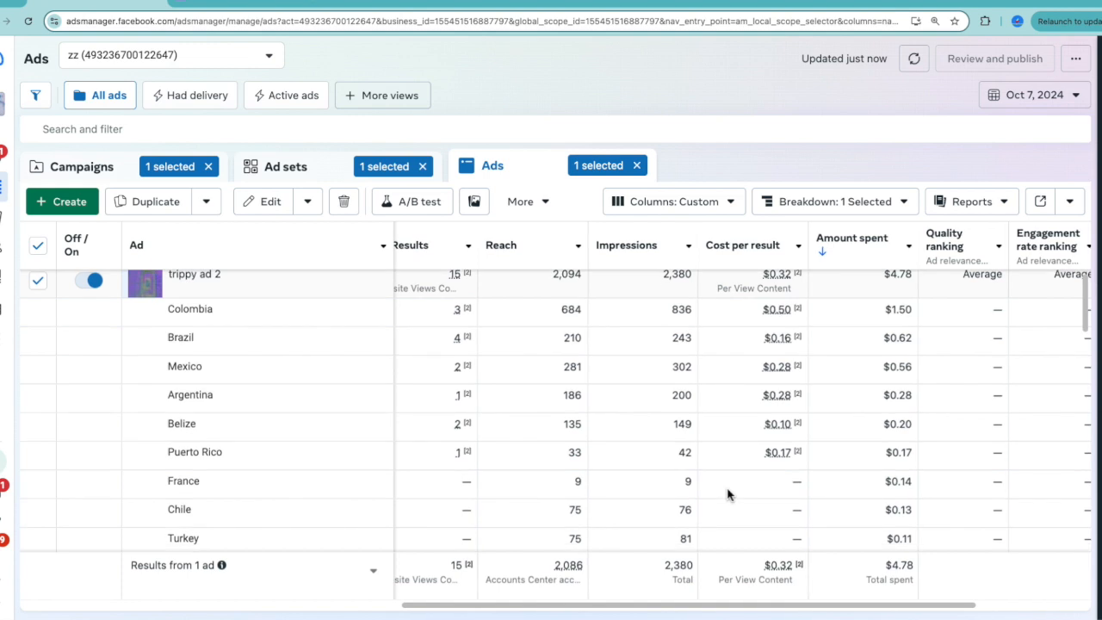
pyautogui.hscroll(1, 727, 493)
pyautogui.scroll(1, 727, 493)
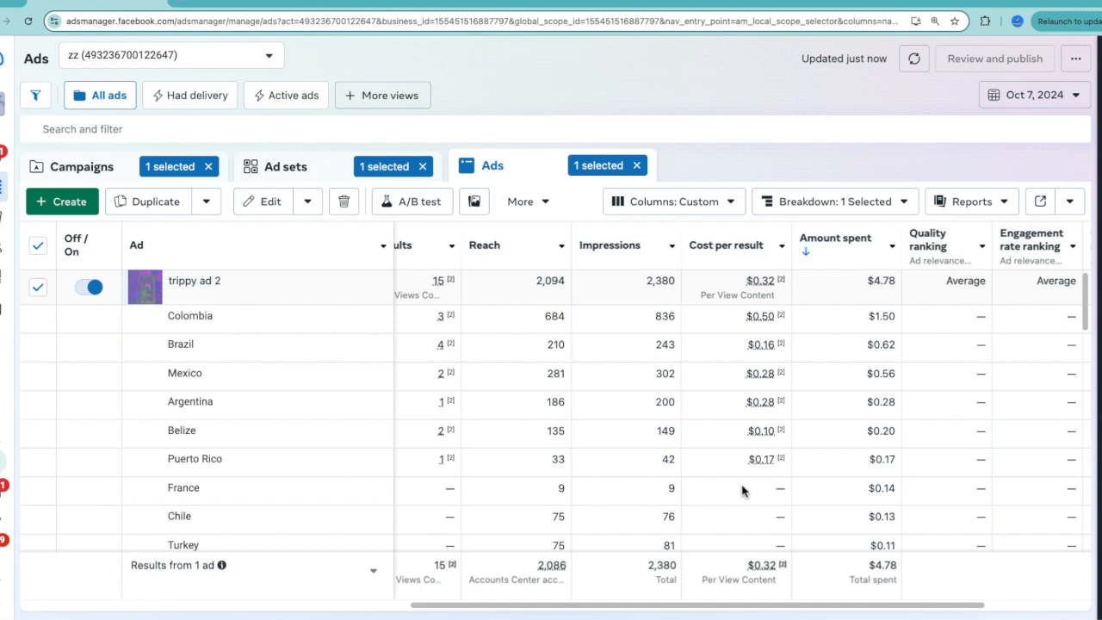
pyautogui.hscroll(1, 744, 490)
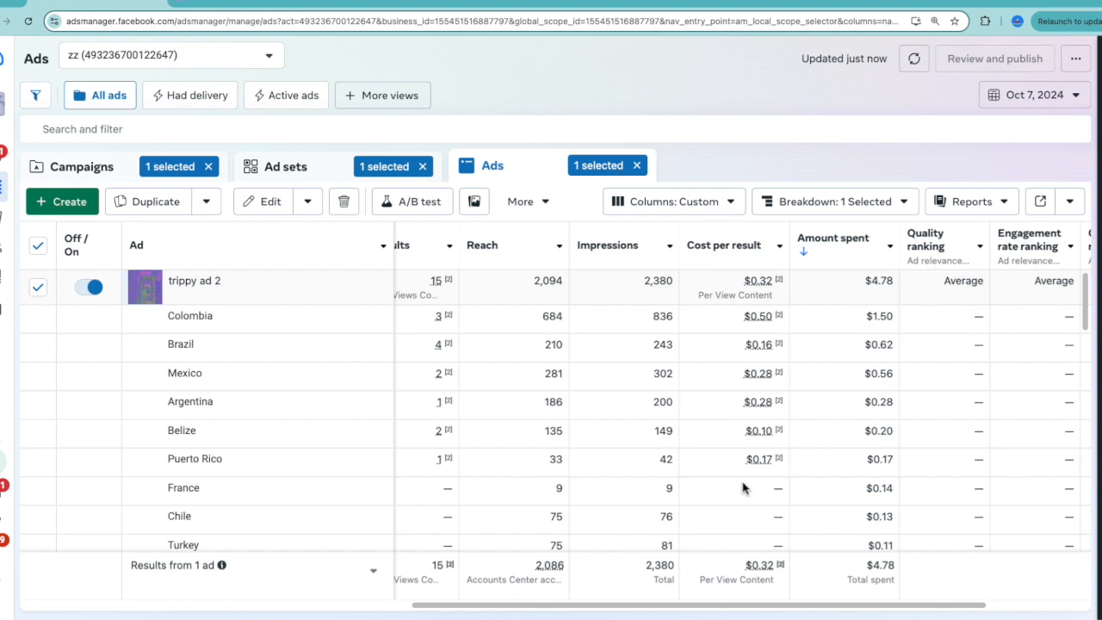
# Set the reporting date range to Oct 4, 2024 – Oct 7, 2024.
pyautogui.click(1044, 97)
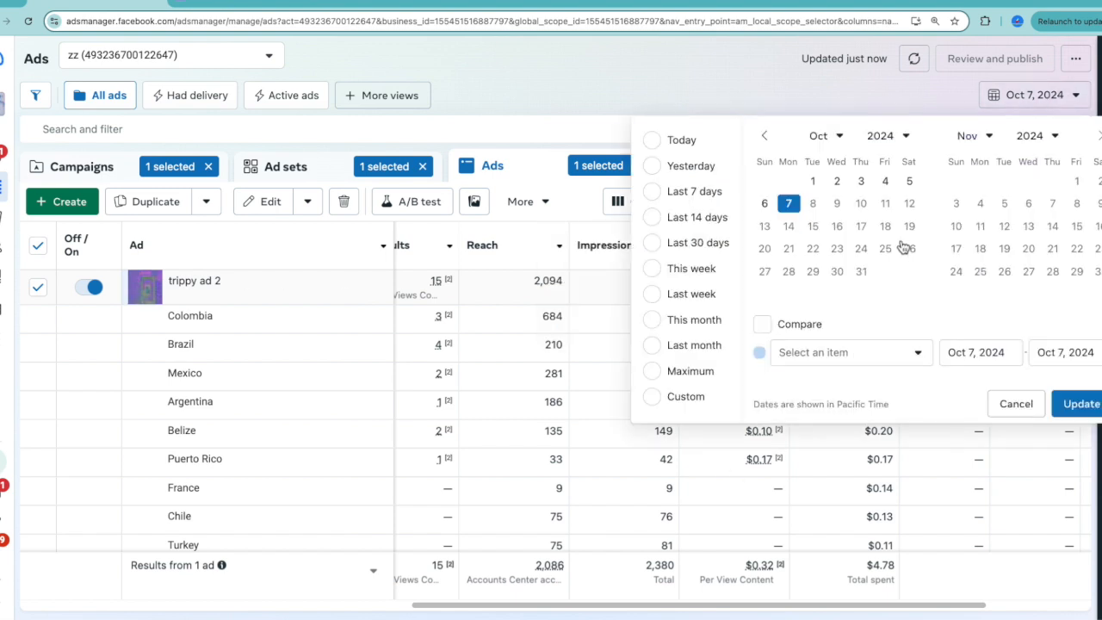
pyautogui.click(884, 181)
pyautogui.click(788, 203)
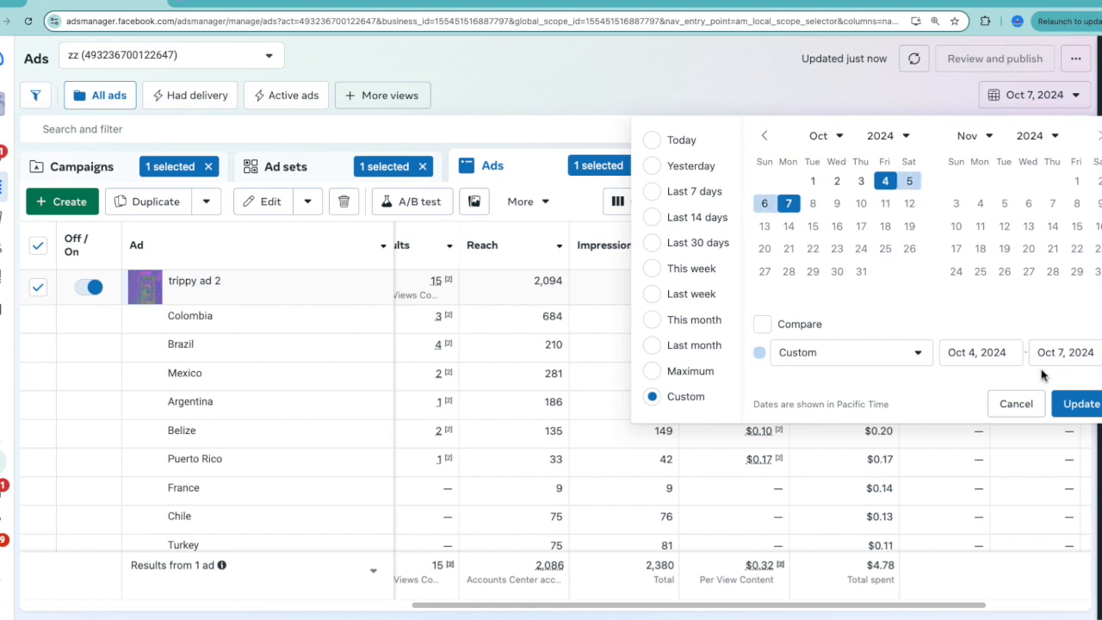
pyautogui.click(1075, 405)
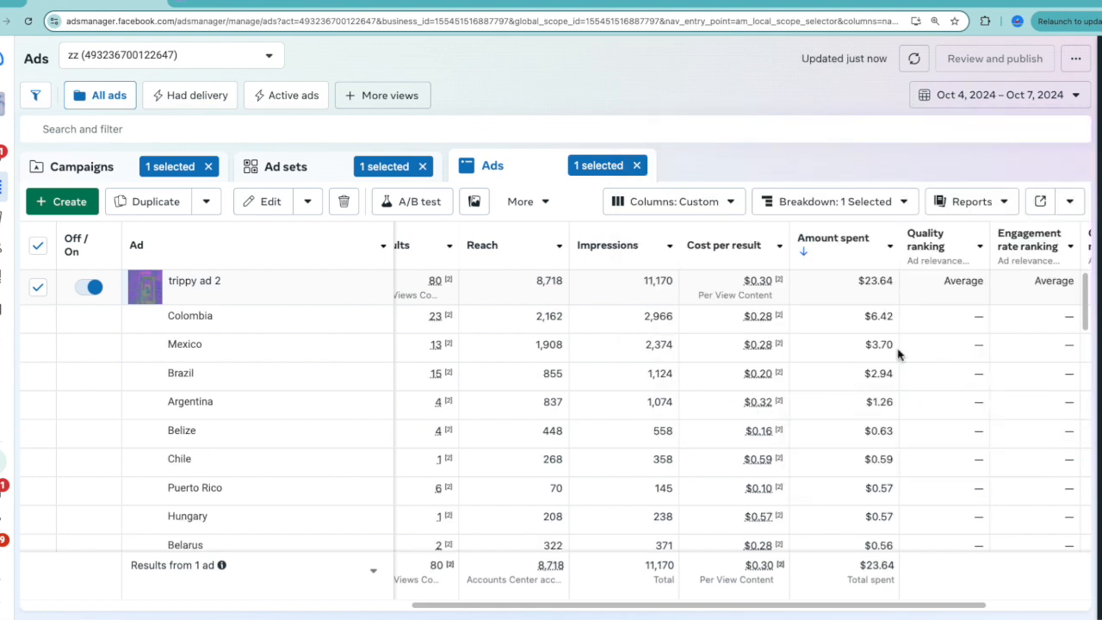
# Examine trippy ad 2's results, cost per result and amount spent by country for the selected date range.
pyautogui.hotkey('ctrl', '+')
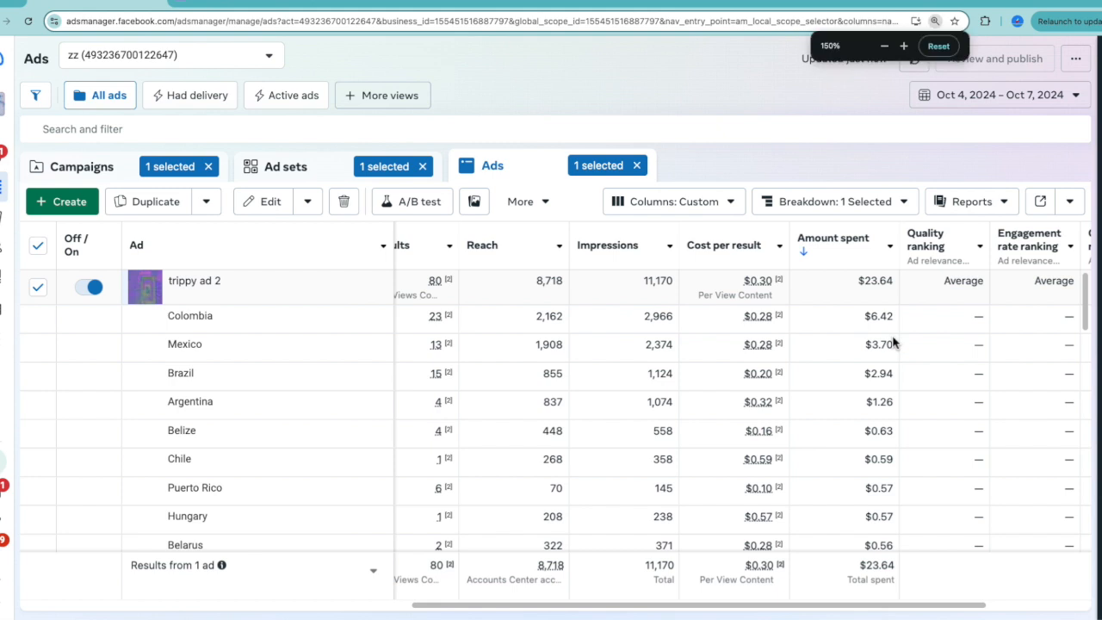
pyautogui.hscroll(4, 947, 430)
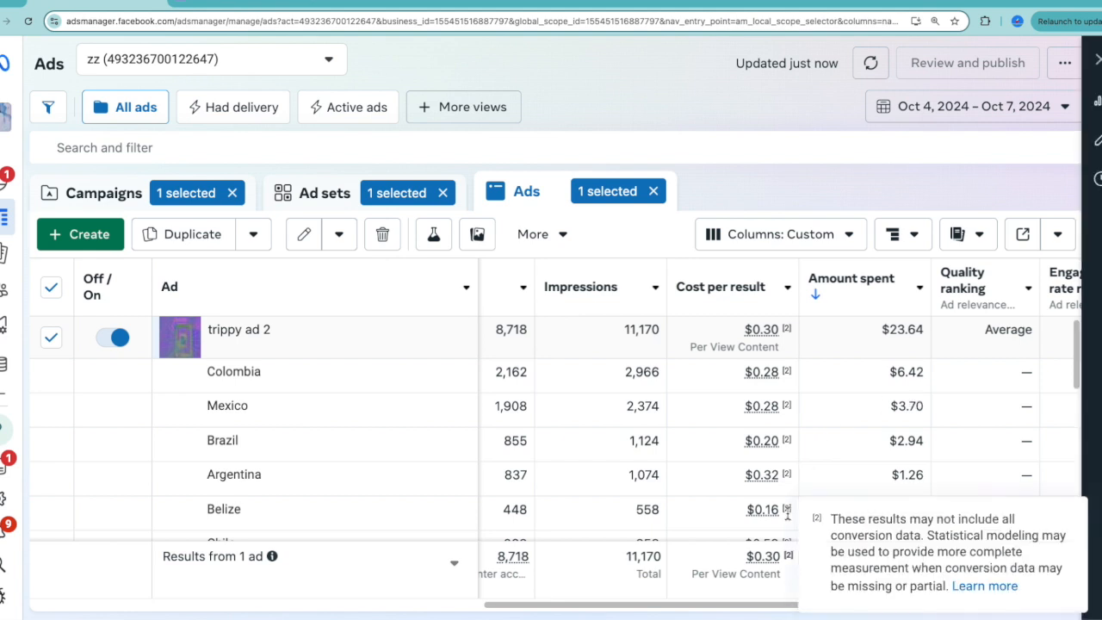
pyautogui.moveTo(764, 478)
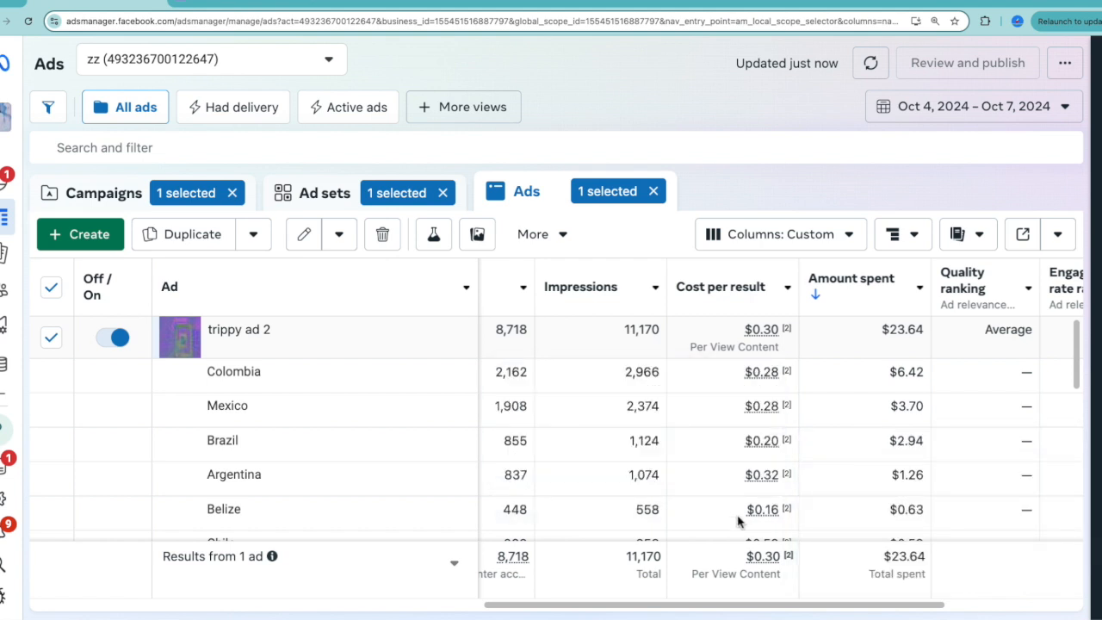
pyautogui.scroll(-1, 683, 505)
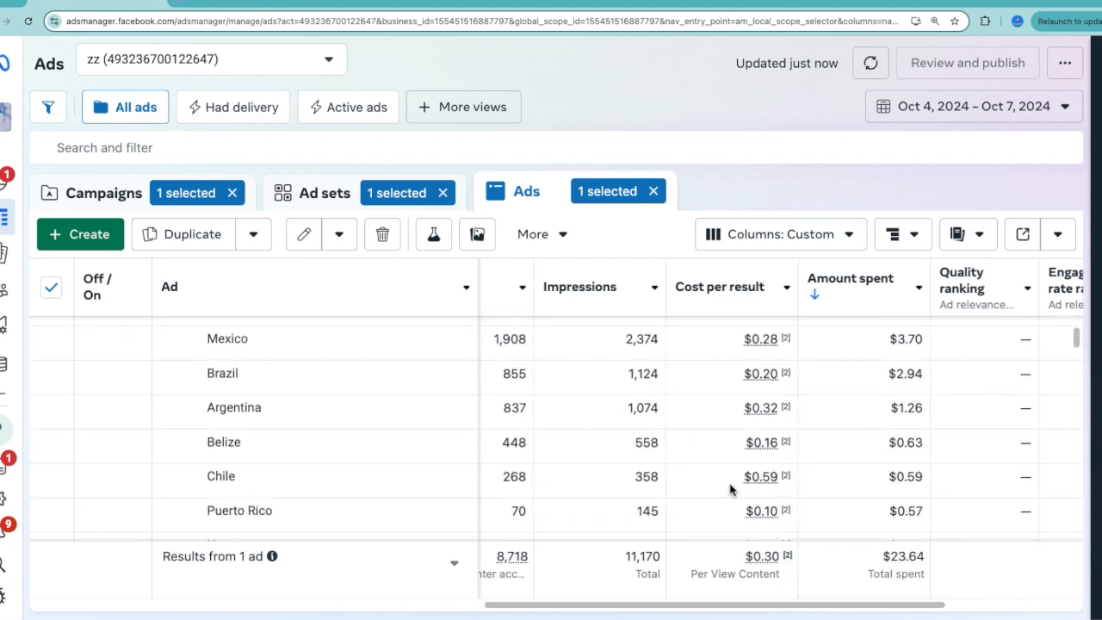
pyautogui.scroll(-1, 728, 487)
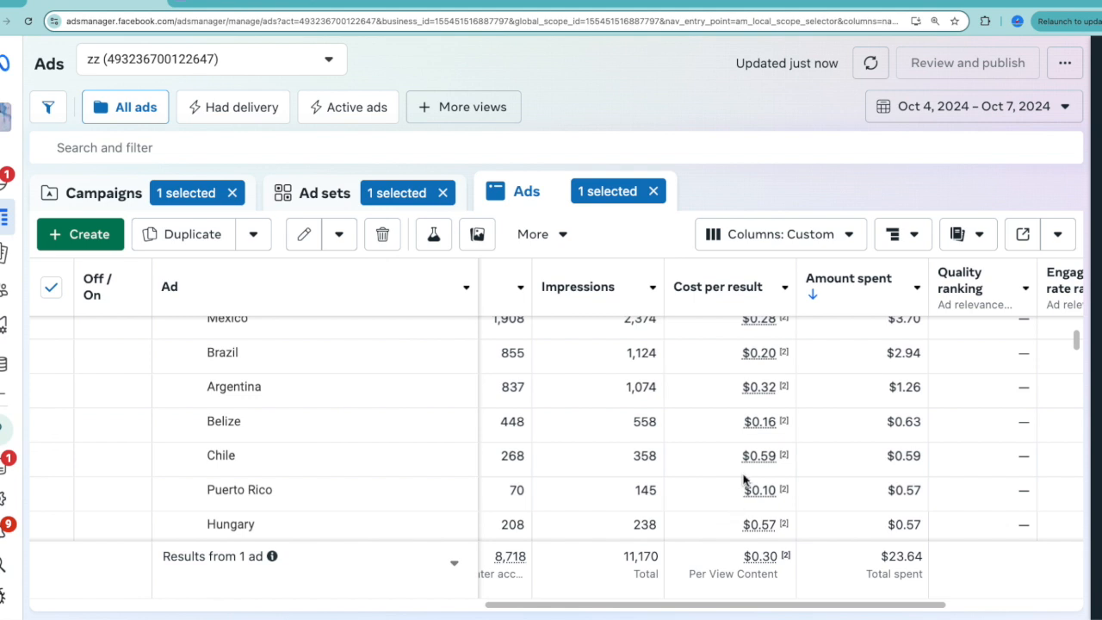
pyautogui.hotkey('ctrl', '-')
pyautogui.scroll(3, 734, 421)
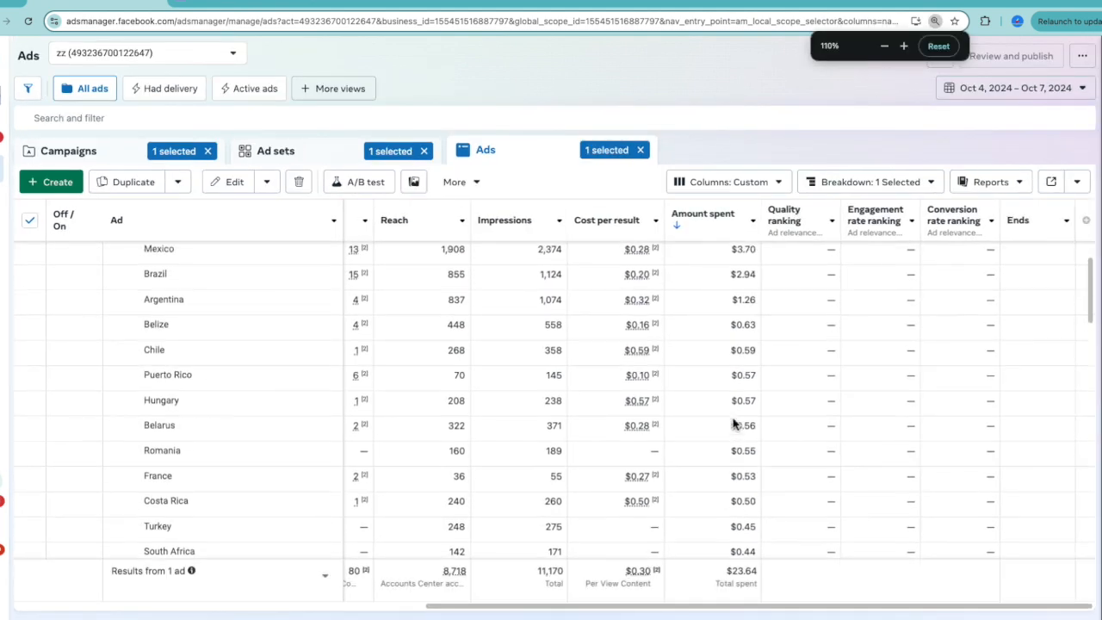
pyautogui.hscroll(-1, 733, 422)
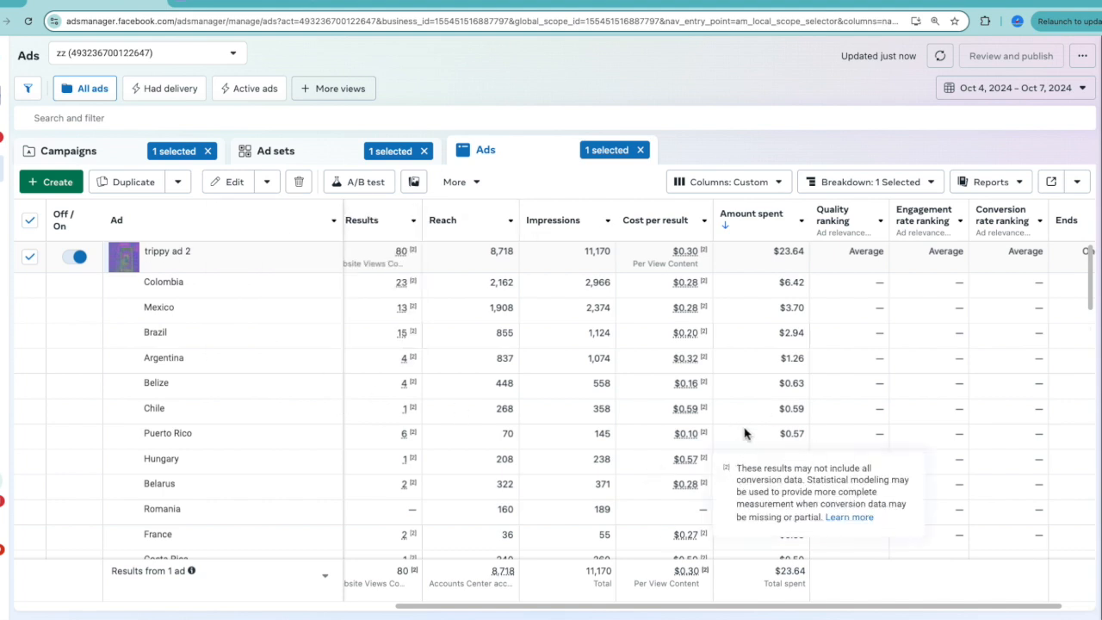
pyautogui.moveTo(695, 391)
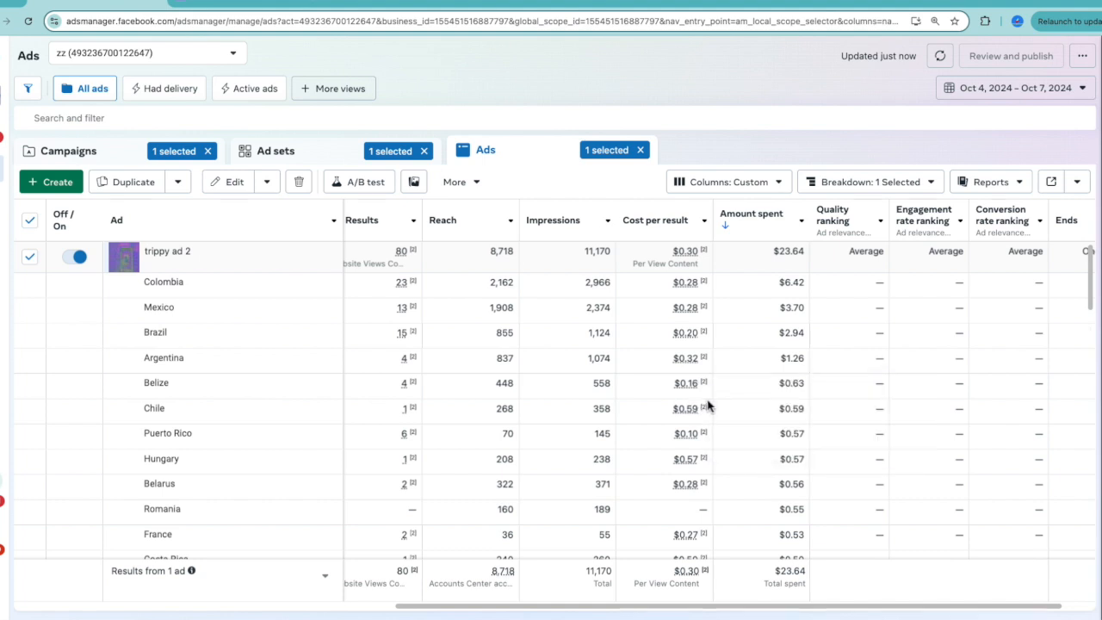
pyautogui.moveTo(207, 269)
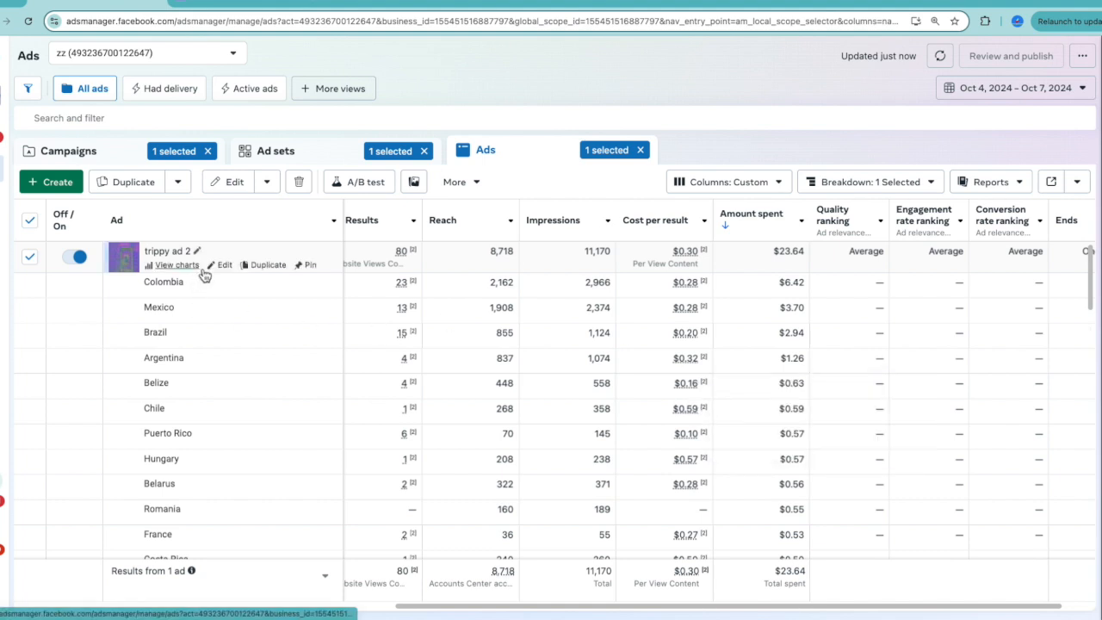
pyautogui.hotkey('ctrl', '+')
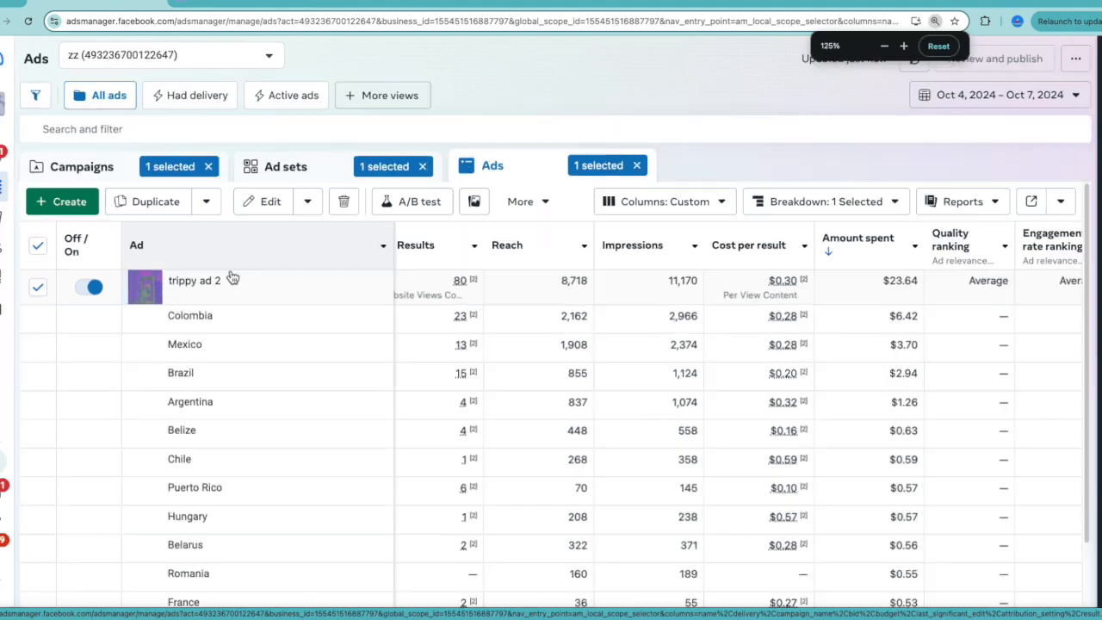
pyautogui.hscroll(1, 472, 397)
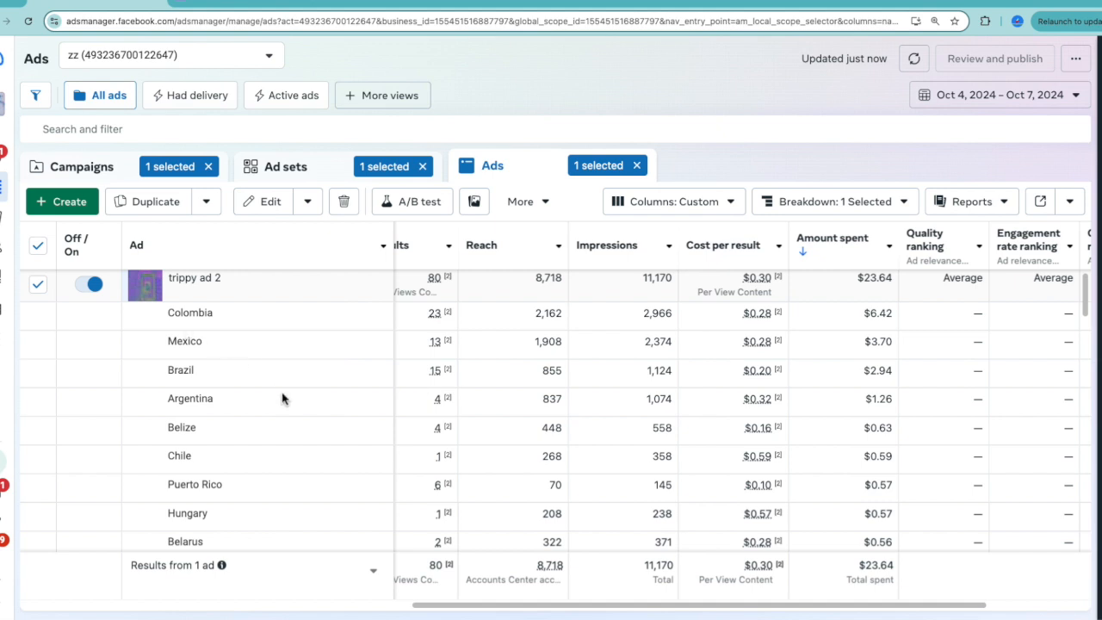
pyautogui.moveTo(284, 299)
pyautogui.hscroll(-3, 641, 433)
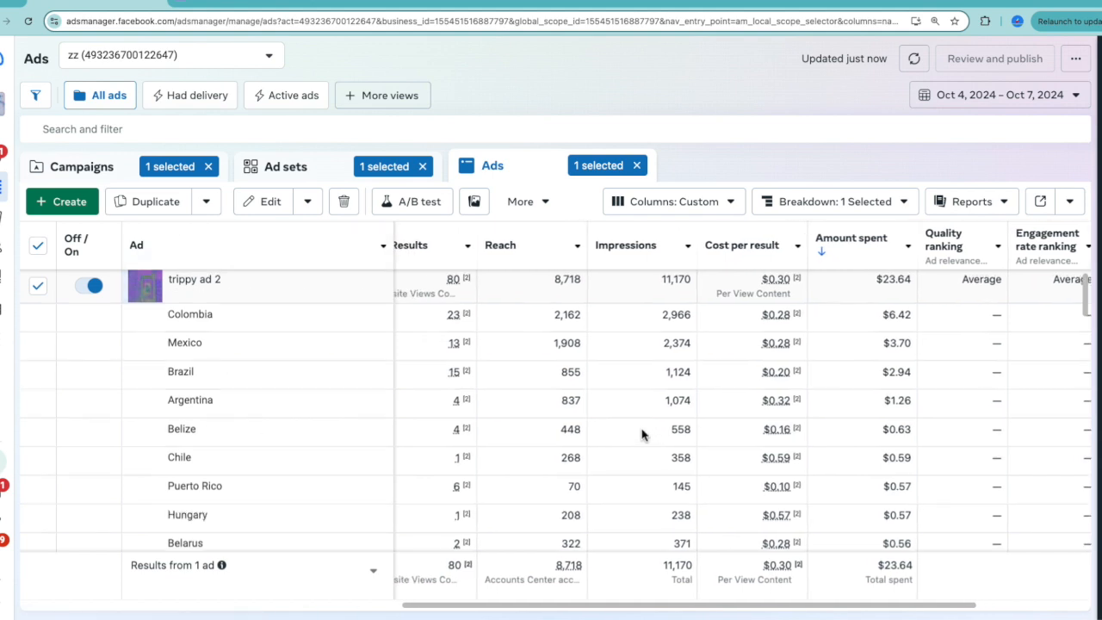
# Replace the country breakdown with the placement breakdown and compare results and costs across Facebook and Instagram placements.
pyautogui.moveTo(871, 245)
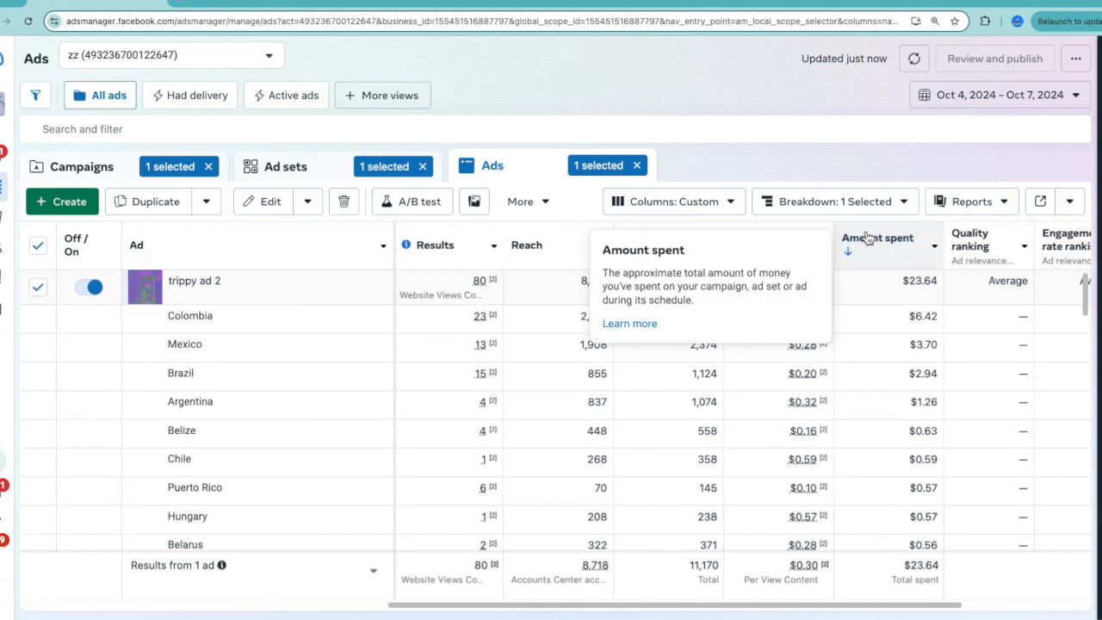
pyautogui.click(858, 210)
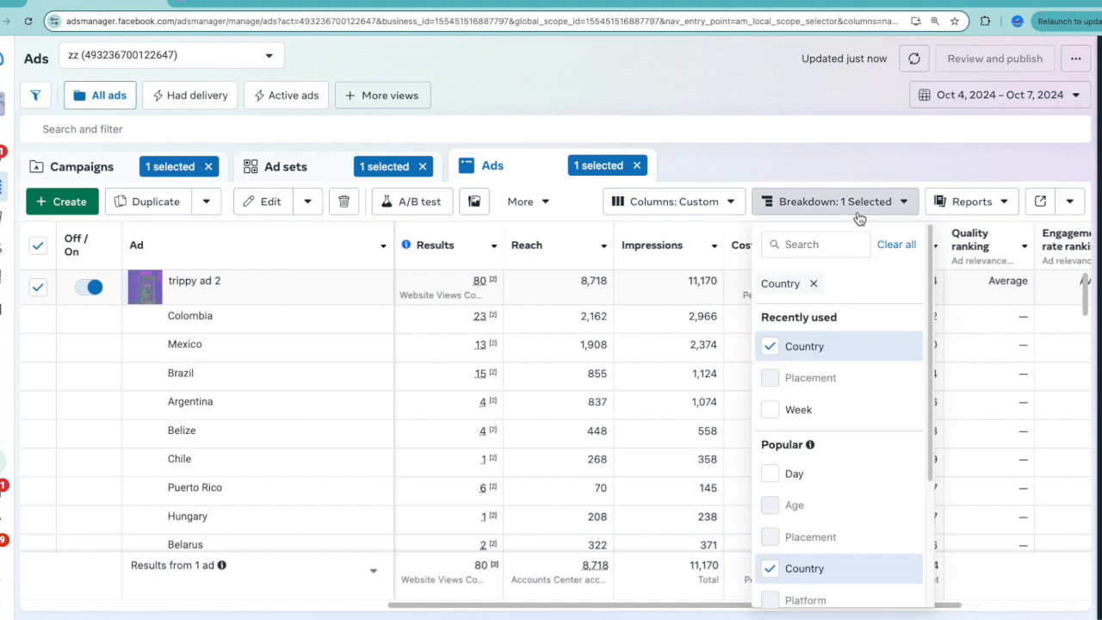
pyautogui.click(771, 346)
pyautogui.click(814, 341)
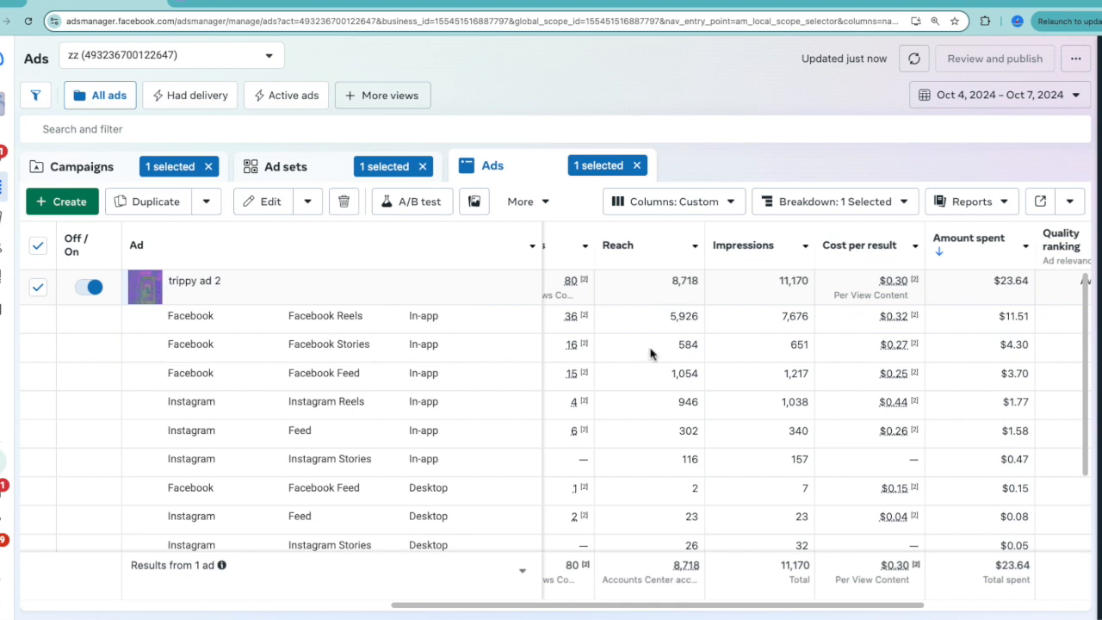
pyautogui.hscroll(-2, 650, 353)
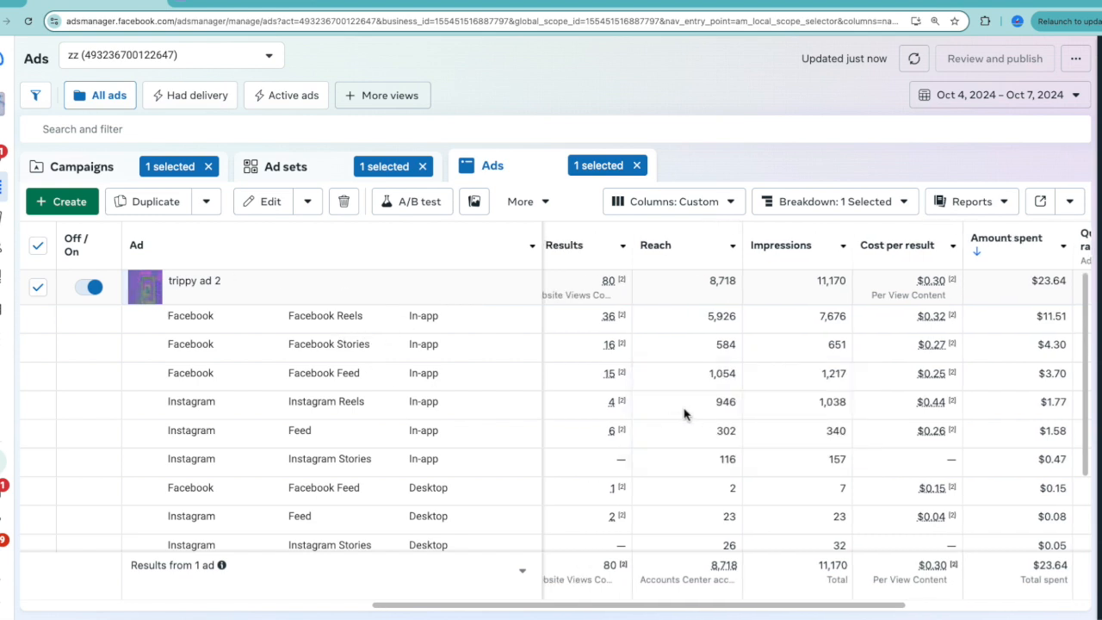
# Limit the placement breakdown to Oct 7, 2024 and compare the placements' results and costs for that day.
pyautogui.click(1003, 96)
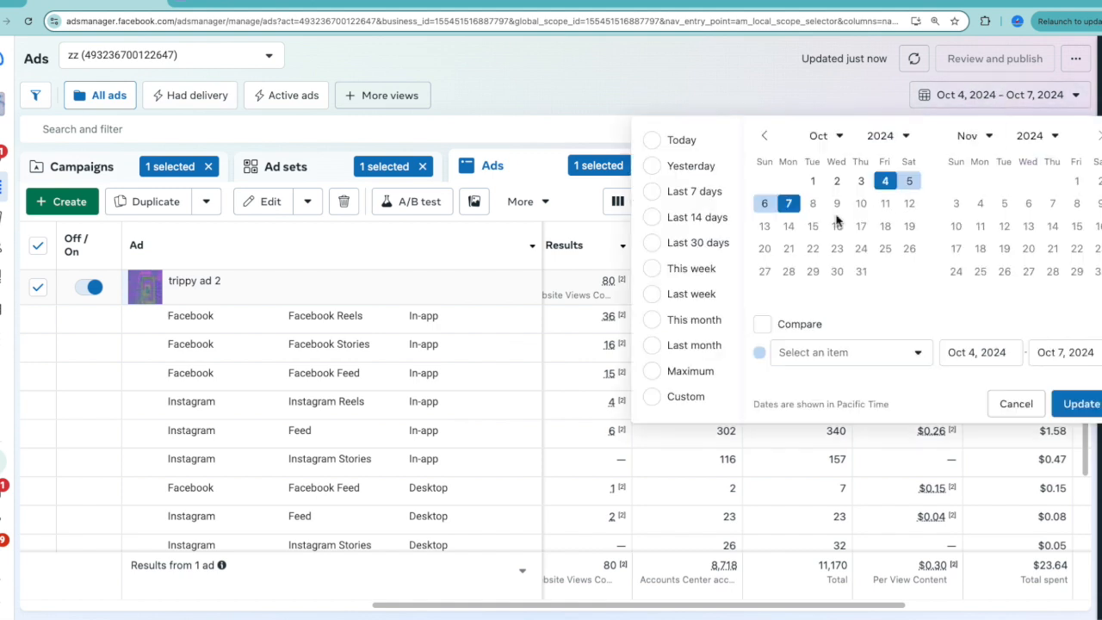
pyautogui.click(789, 203)
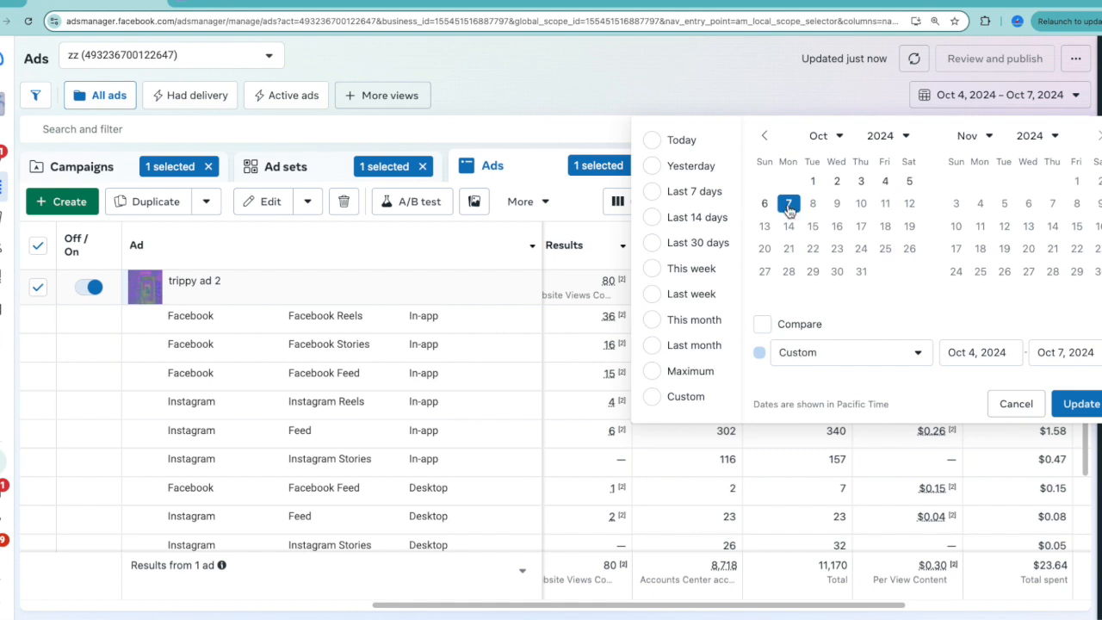
pyautogui.click(1083, 406)
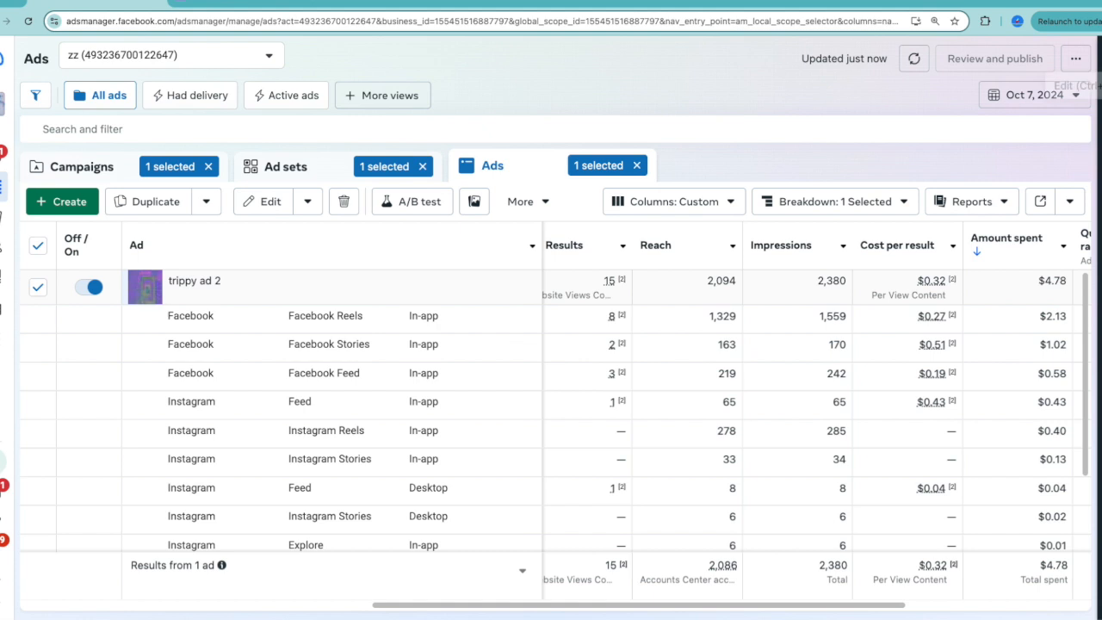
# Clear the placement breakdown and open the No Feeling trippy ad 2 ad set for editing.
pyautogui.click(835, 201)
pyautogui.click(769, 313)
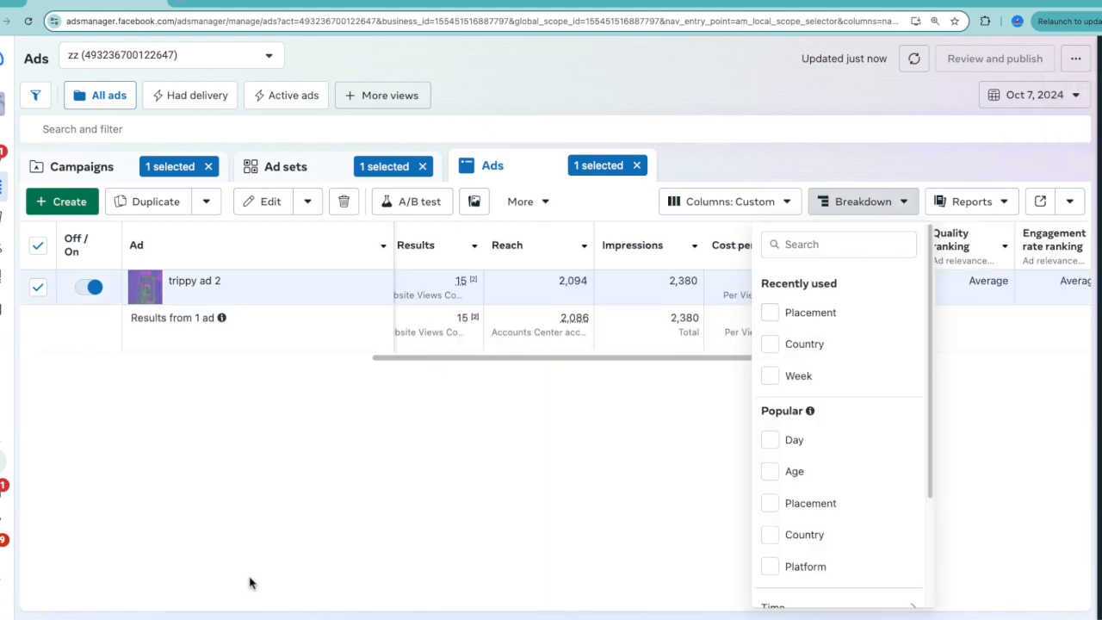
pyautogui.click(250, 568)
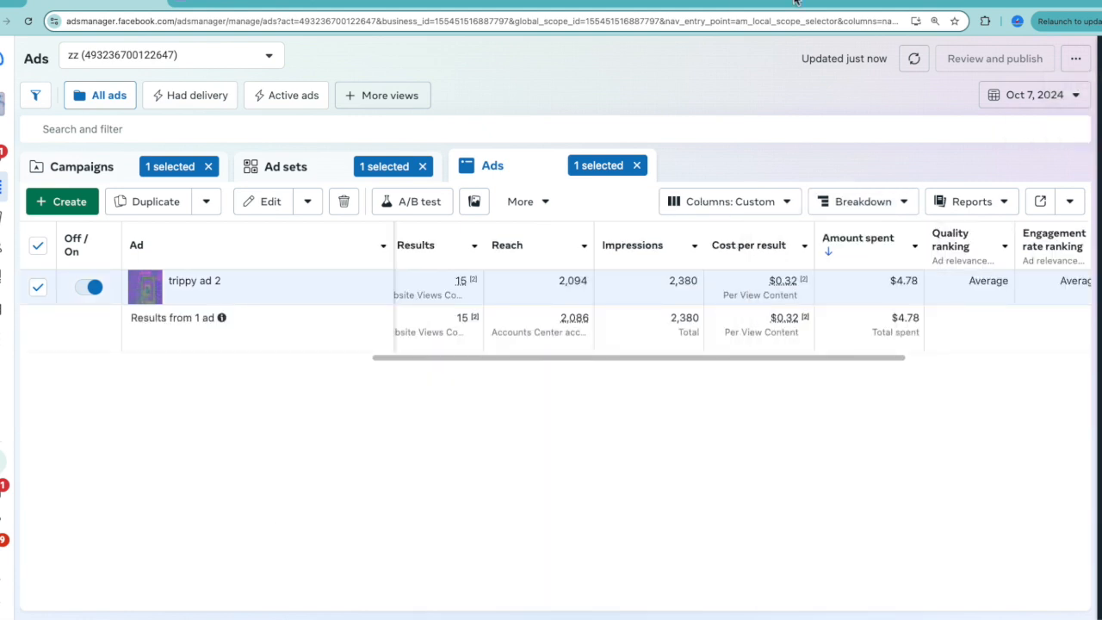
pyautogui.click(288, 166)
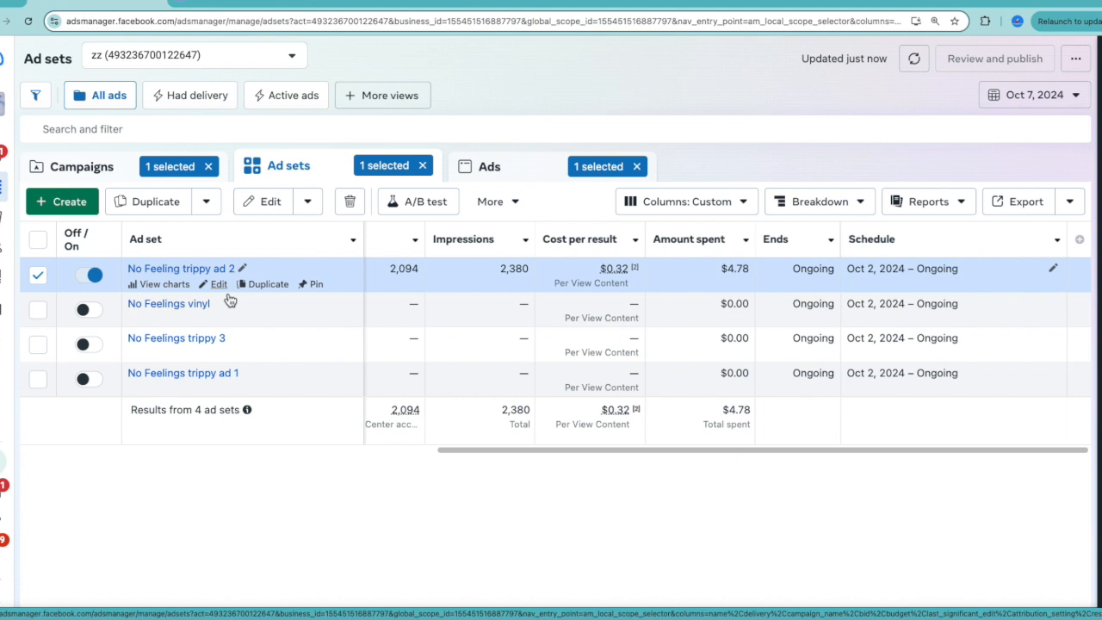
pyautogui.click(222, 289)
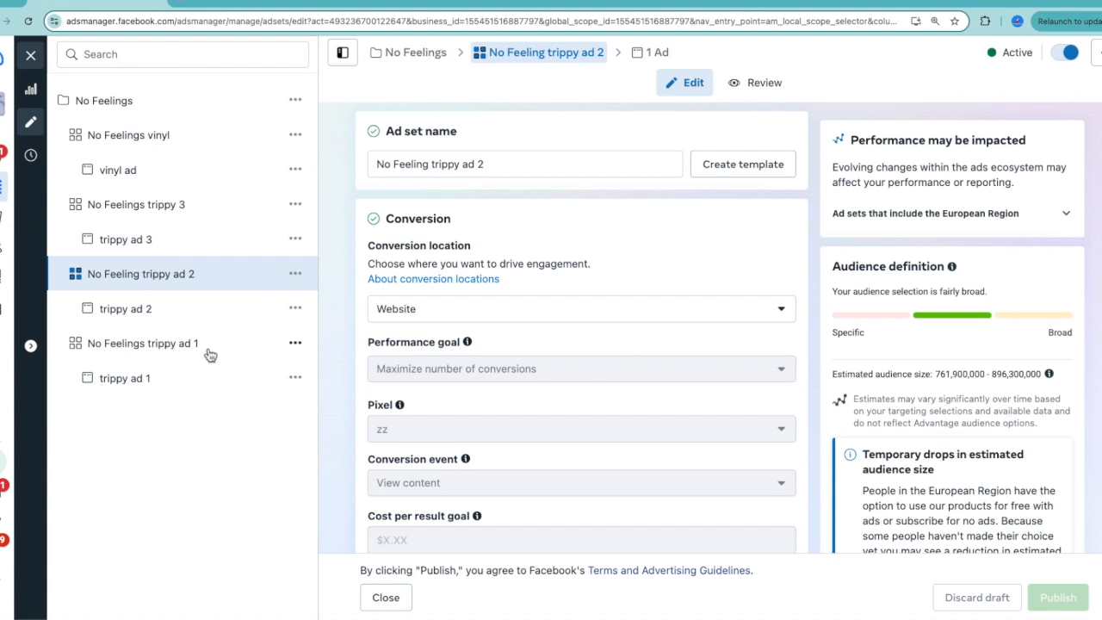
pyautogui.click(295, 275)
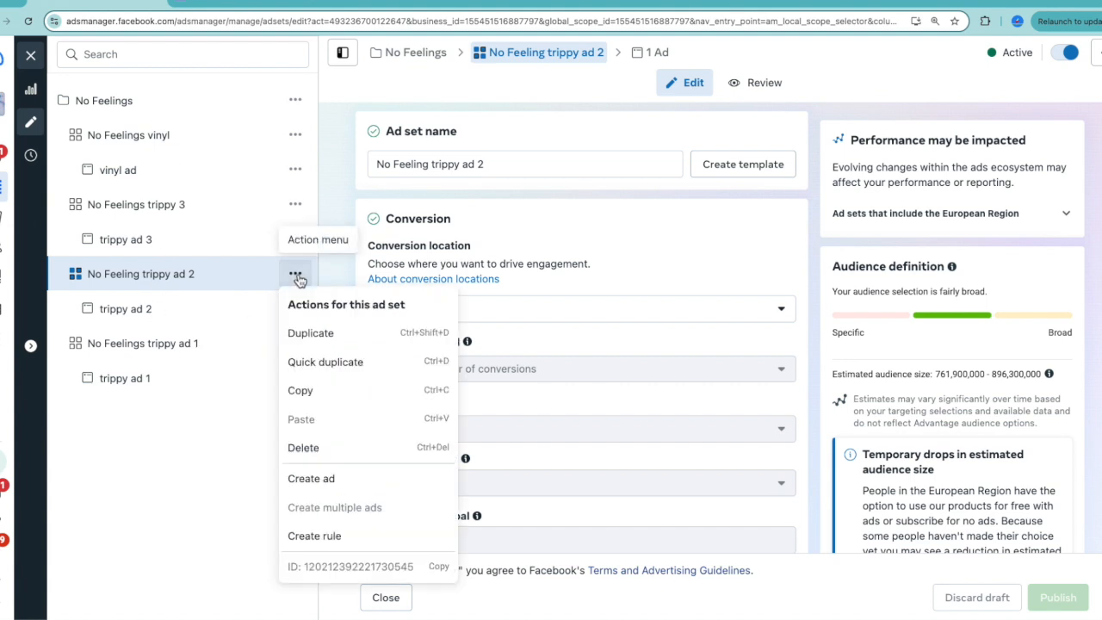
pyautogui.click(344, 345)
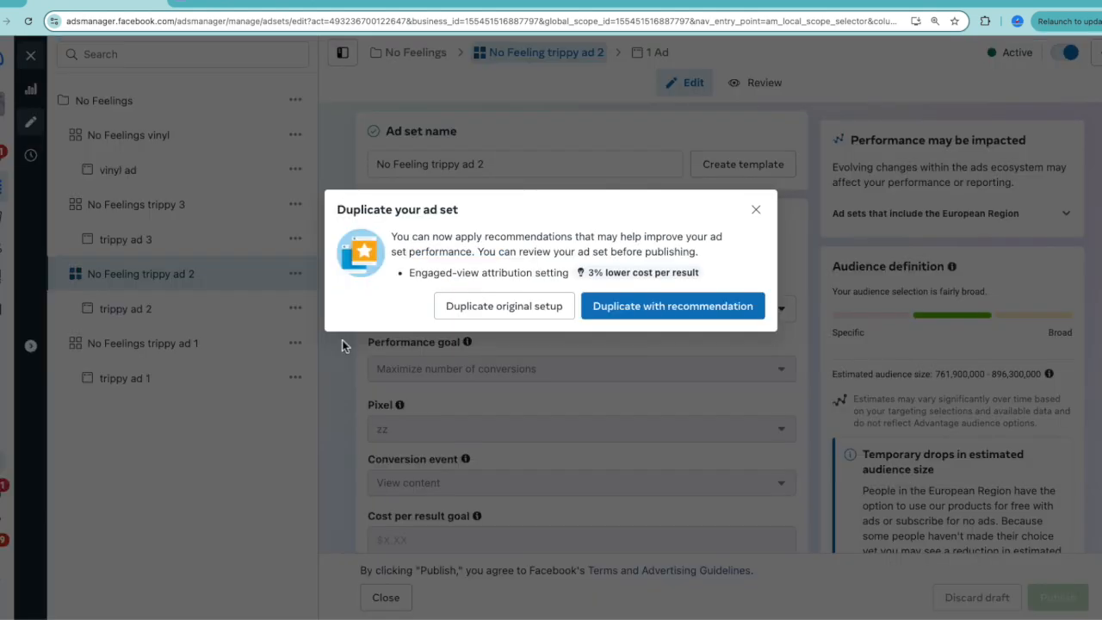
pyautogui.click(756, 209)
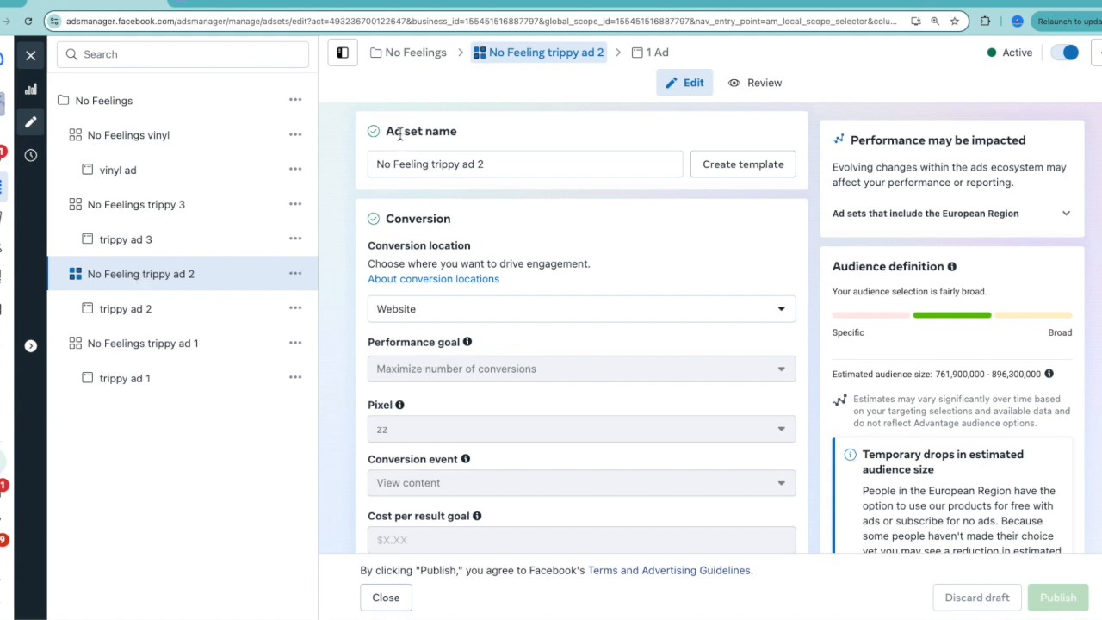
pyautogui.moveTo(396, 131); pyautogui.dragTo(472, 138)
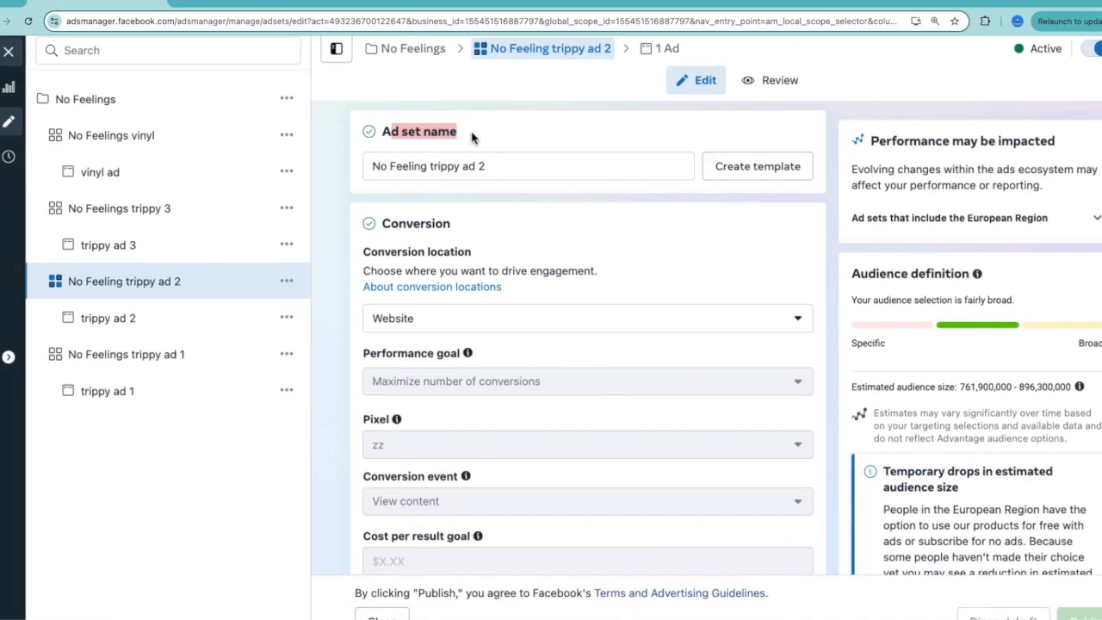
# Duplicate the No Feeling trippy ad 2 ad set once into the original campaign, keeping its original setup.
pyautogui.click(286, 281)
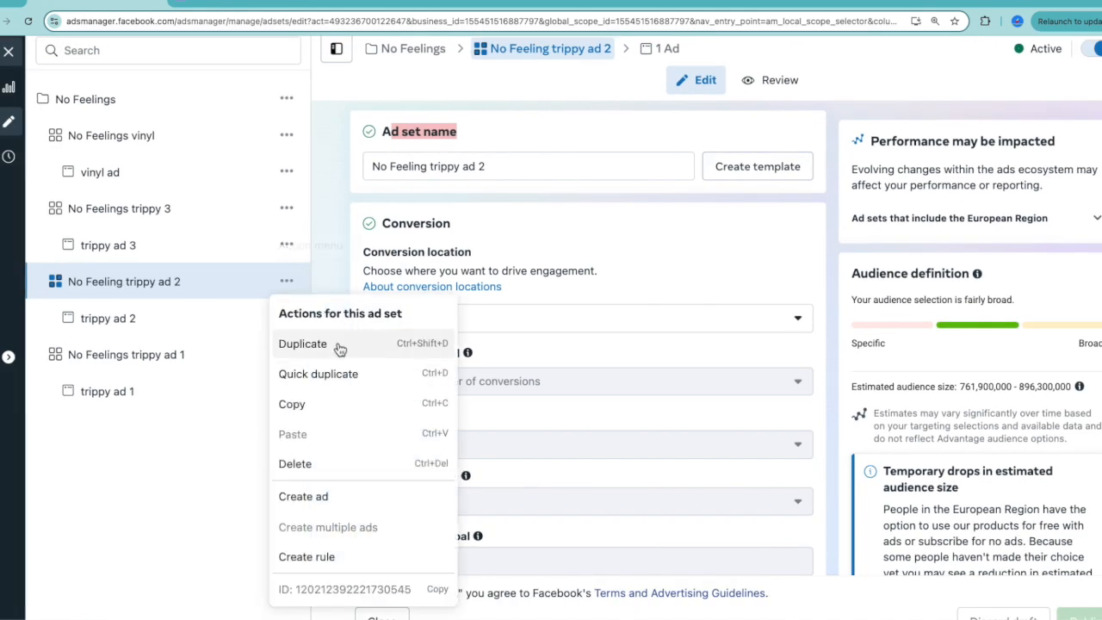
pyautogui.click(336, 345)
pyautogui.click(522, 319)
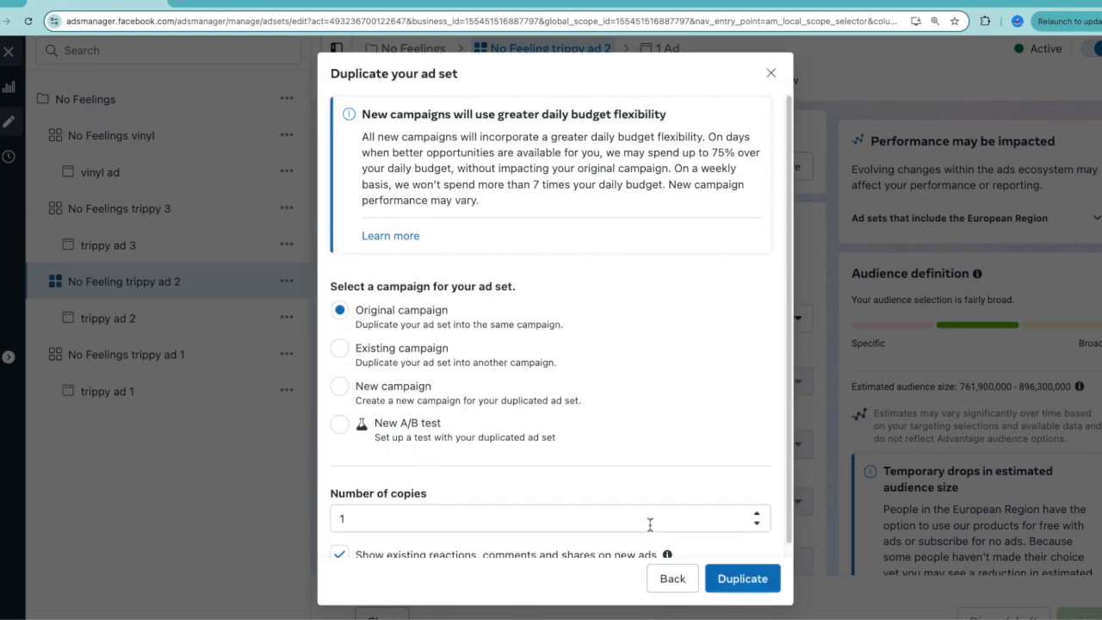
pyautogui.click(743, 585)
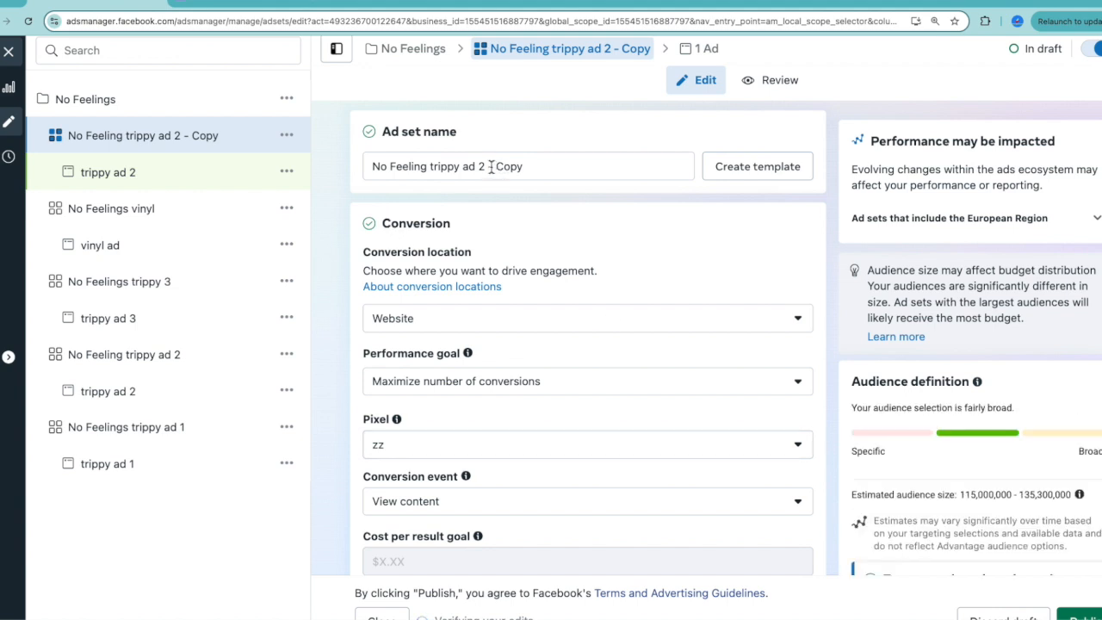
# Rename the duplicated ad set as No Feeling trippy ad 2 ig reels.
pyautogui.moveTo(490, 167); pyautogui.dragTo(580, 179)
pyautogui.press('BackSpace')
pyautogui.write('jg re')
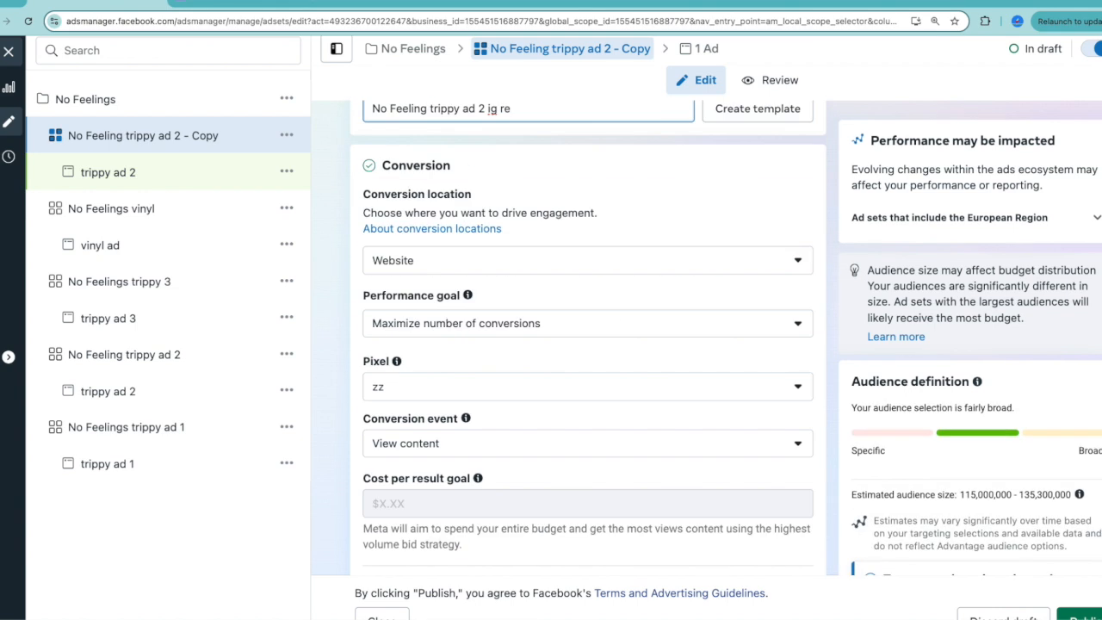
pyautogui.write('els')
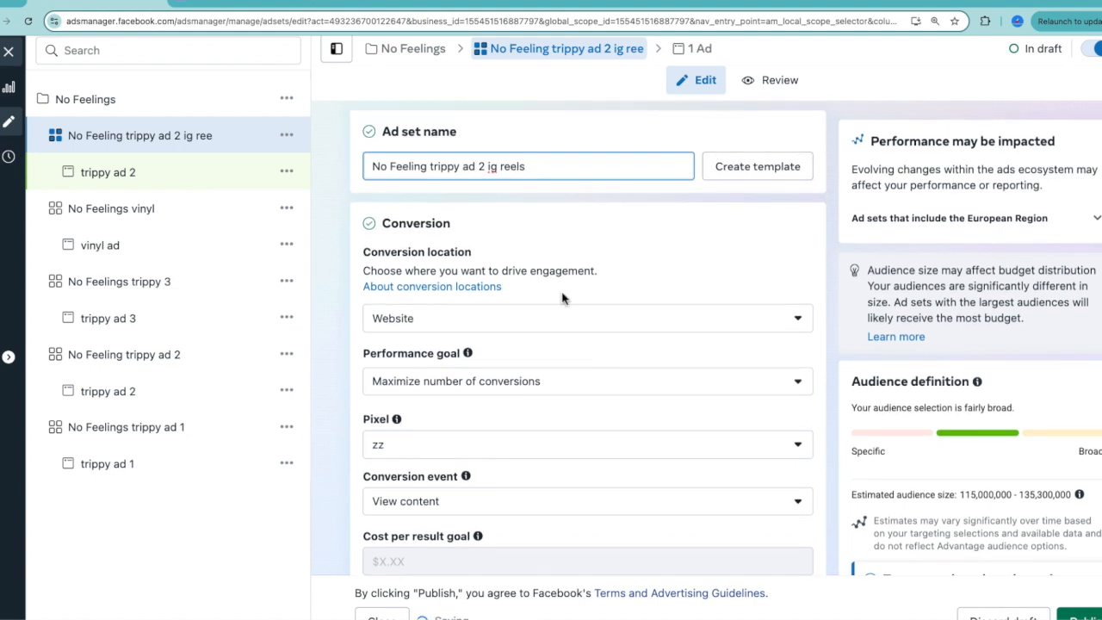
# Edit the duplicated ad set's locations and remove one country from the targeted list.
pyautogui.scroll(-15, 562, 299)
pyautogui.scroll(4, 562, 299)
pyautogui.scroll(2, 579, 297)
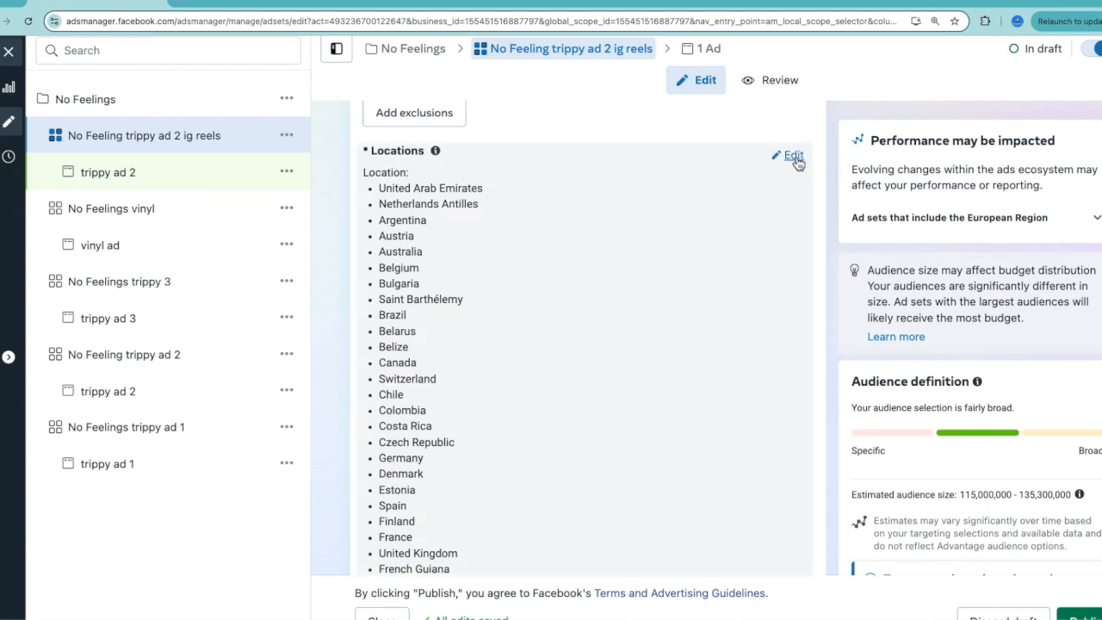
pyautogui.click(794, 158)
pyautogui.click(778, 410)
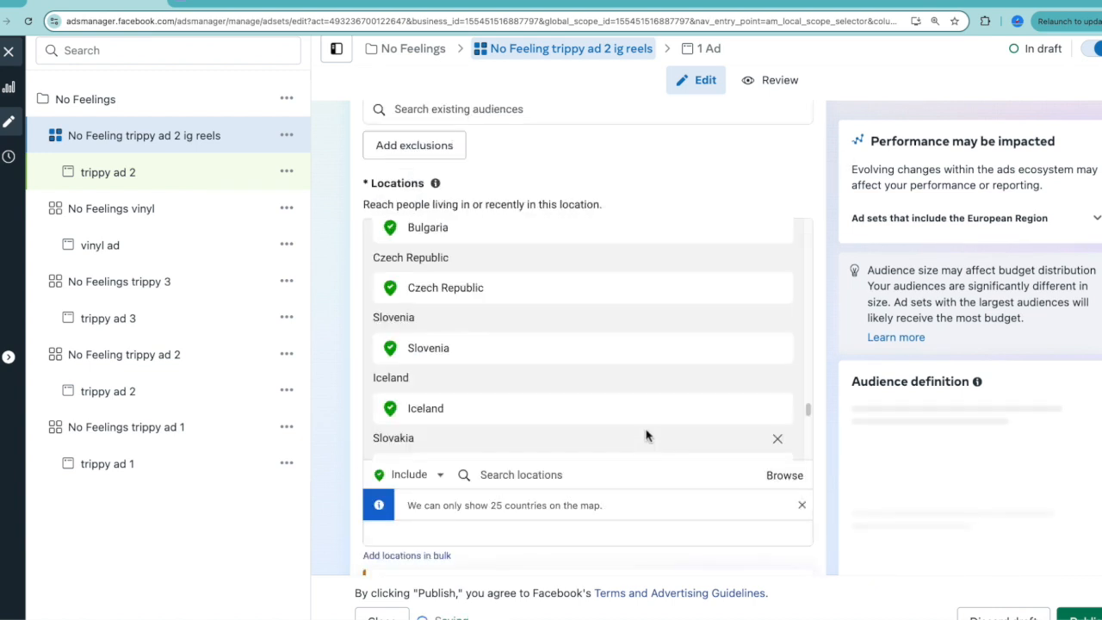
# Add Instagram Explore home to the ad set's placements and remove Facebook Reels.
pyautogui.scroll(-20, 646, 434)
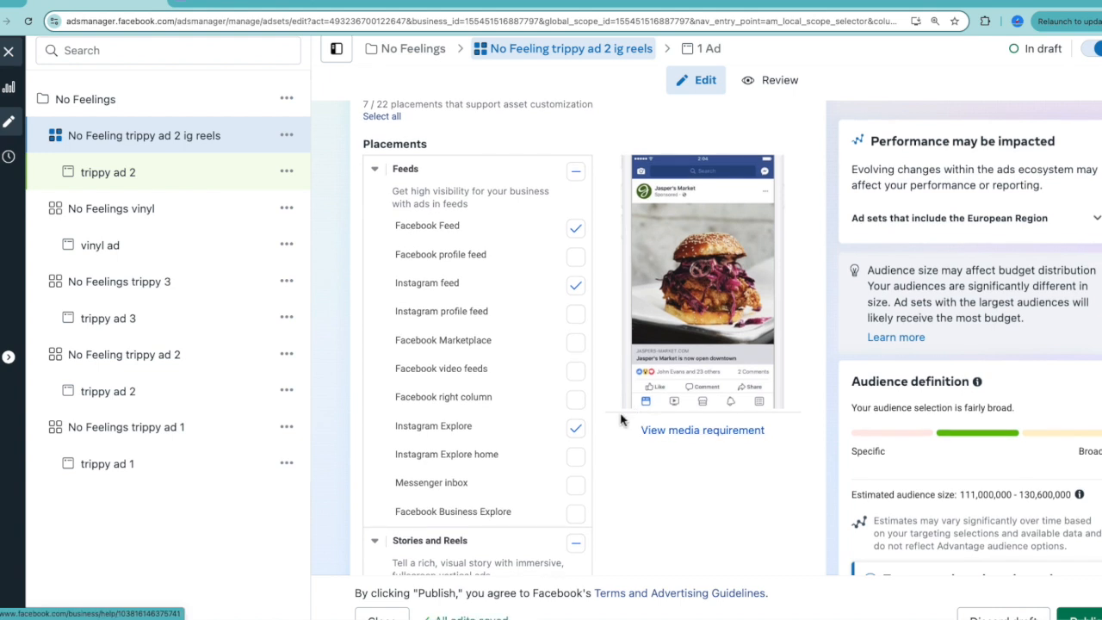
pyautogui.scroll(-2, 593, 402)
pyautogui.scroll(-1, 595, 402)
pyautogui.click(575, 347)
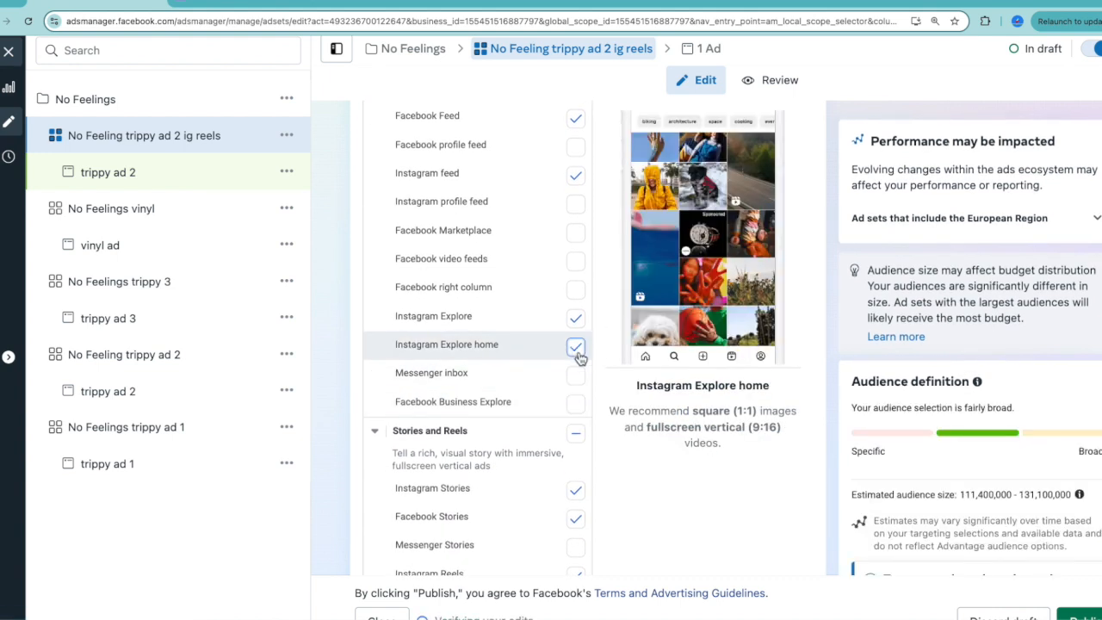
pyautogui.scroll(-3, 555, 421)
pyautogui.scroll(-1, 555, 420)
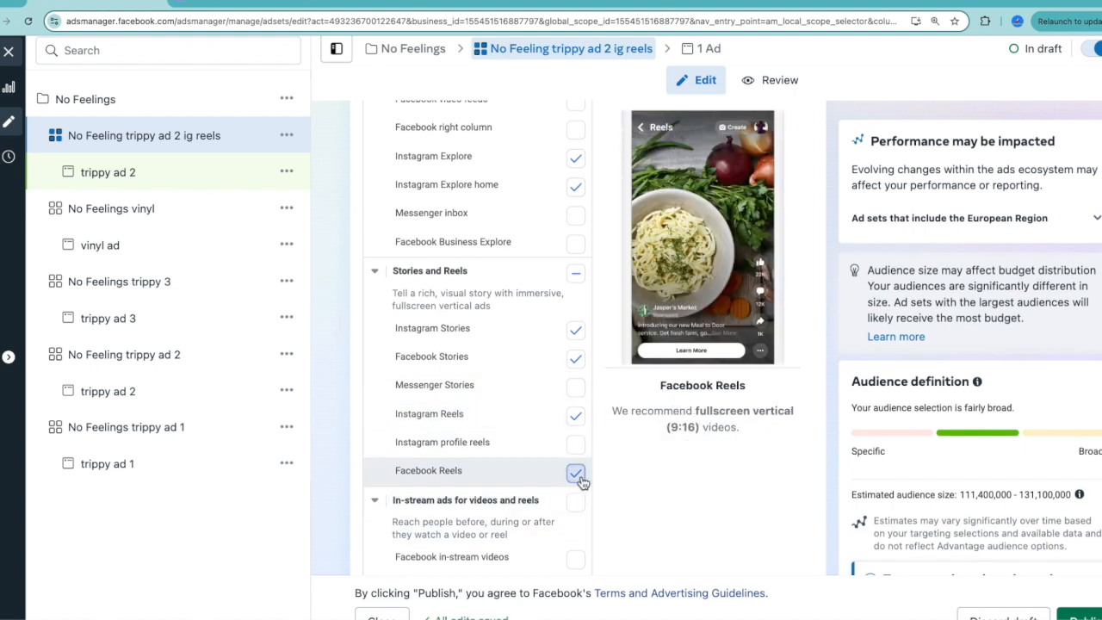
pyautogui.click(577, 476)
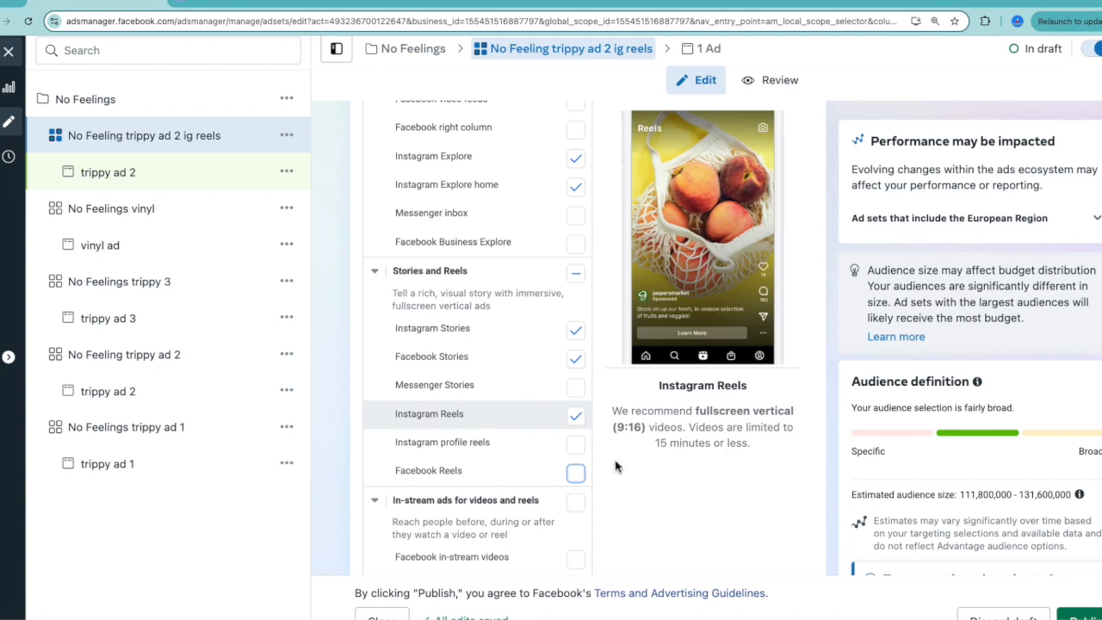
# Check the placement selection and publish the No Feeling trippy ad 2 ig reels ad set.
pyautogui.scroll(5, 627, 512)
pyautogui.scroll(-6, 626, 511)
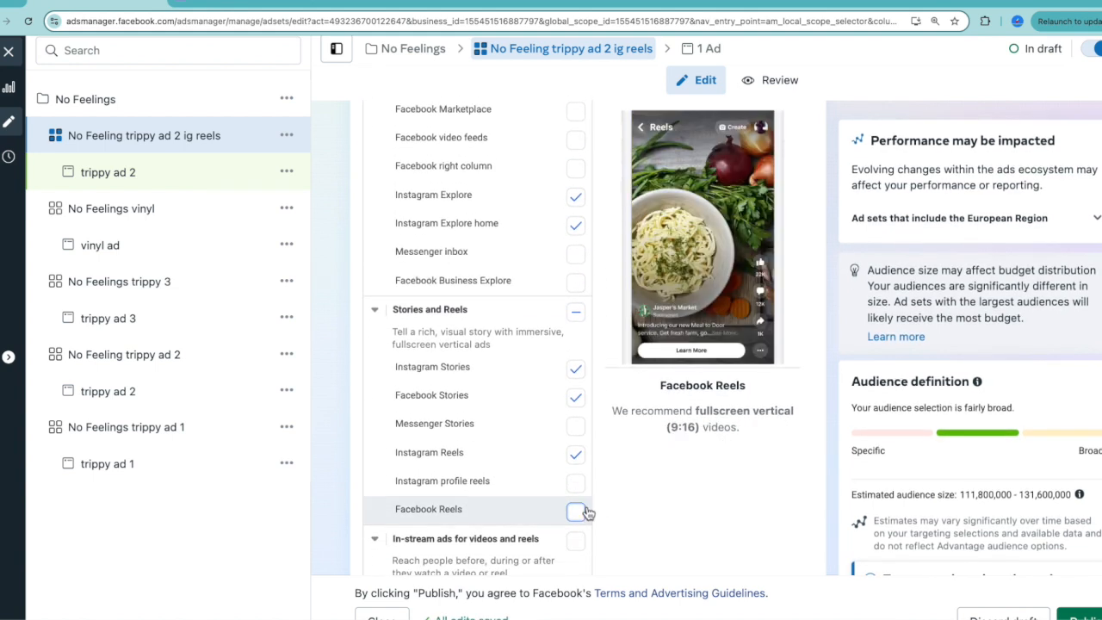
pyautogui.scroll(3, 541, 283)
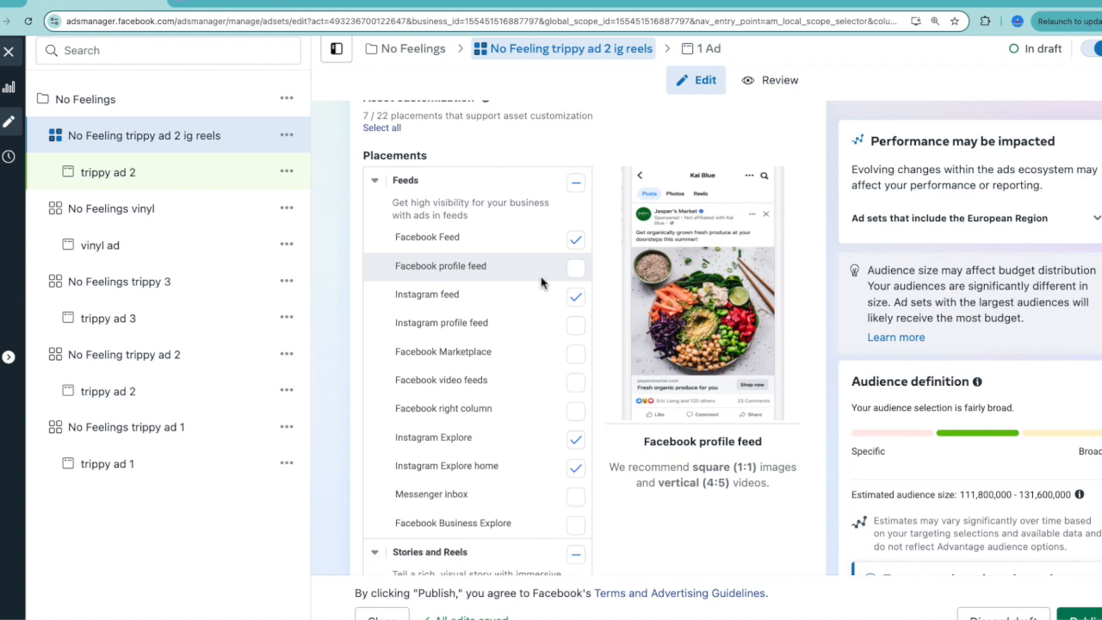
pyautogui.scroll(-1, 541, 283)
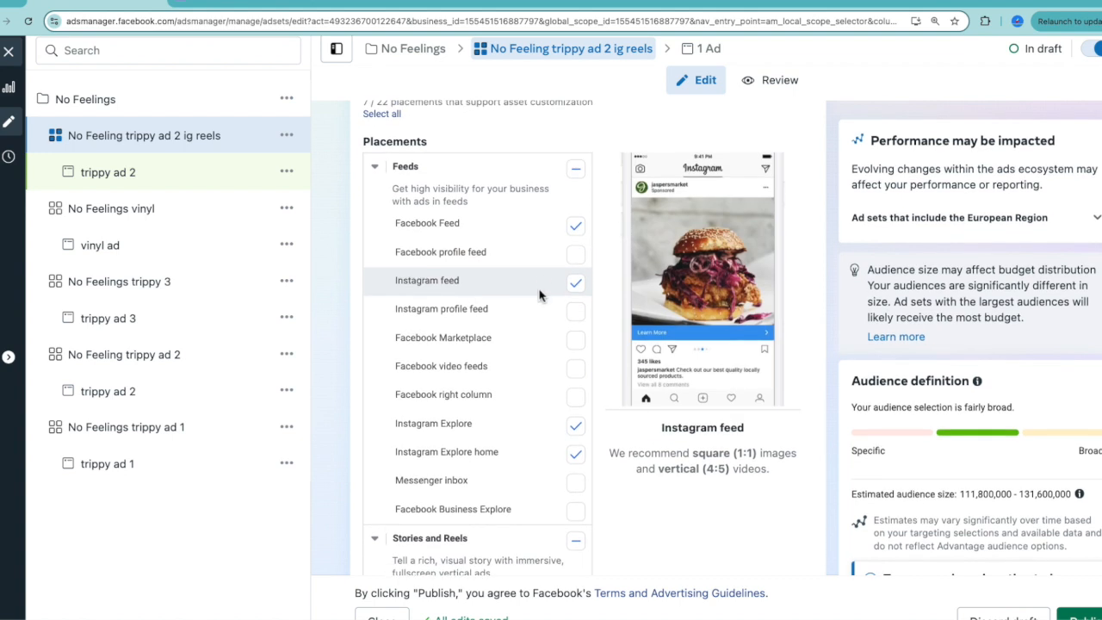
pyautogui.scroll(-3, 542, 292)
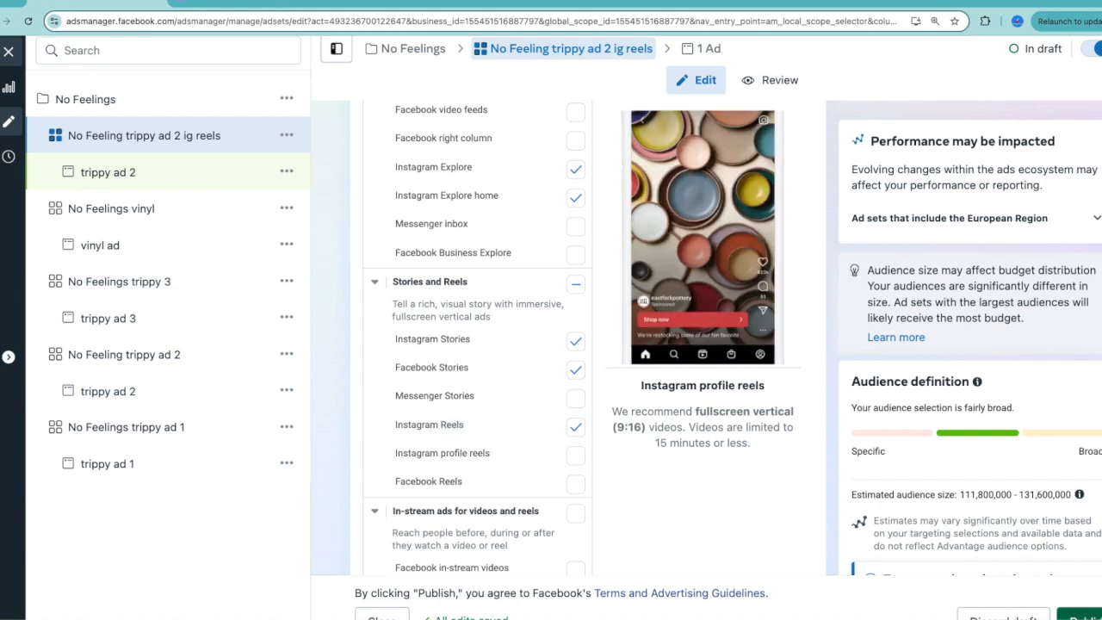
pyautogui.click(1077, 614)
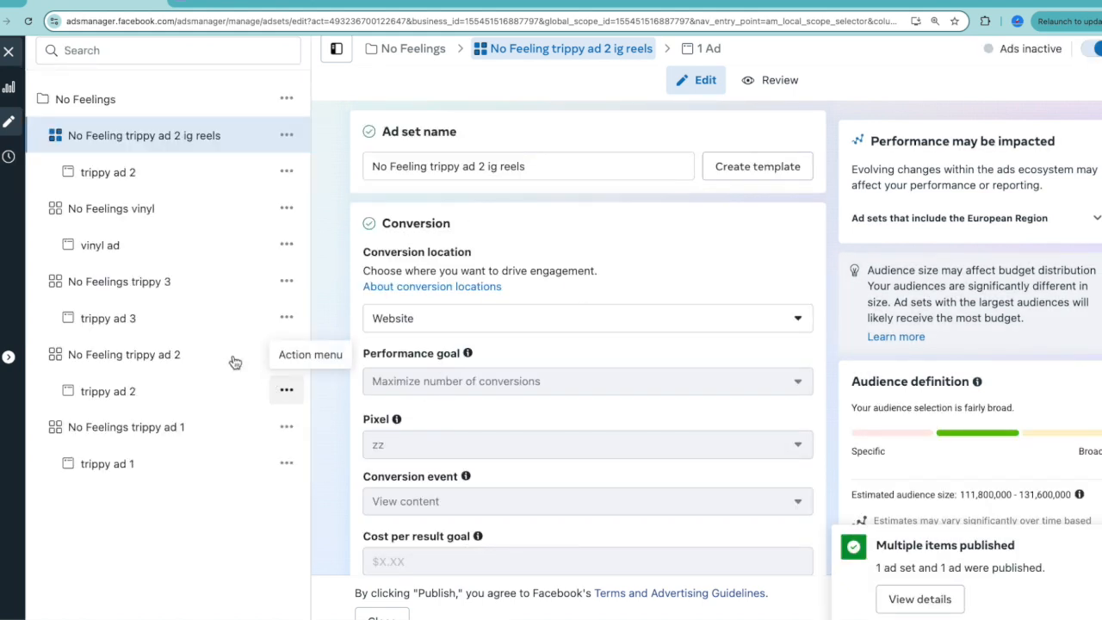
# Open the No Feelings campaign settings and check its Advantage campaign budget.
pyautogui.click(85, 101)
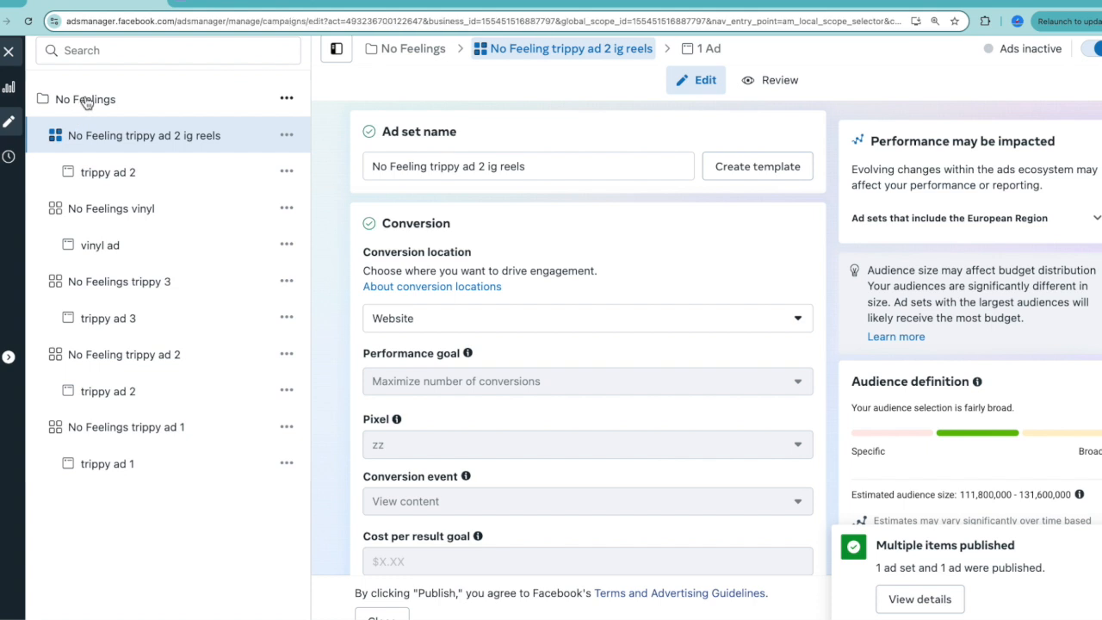
pyautogui.scroll(-5, 554, 320)
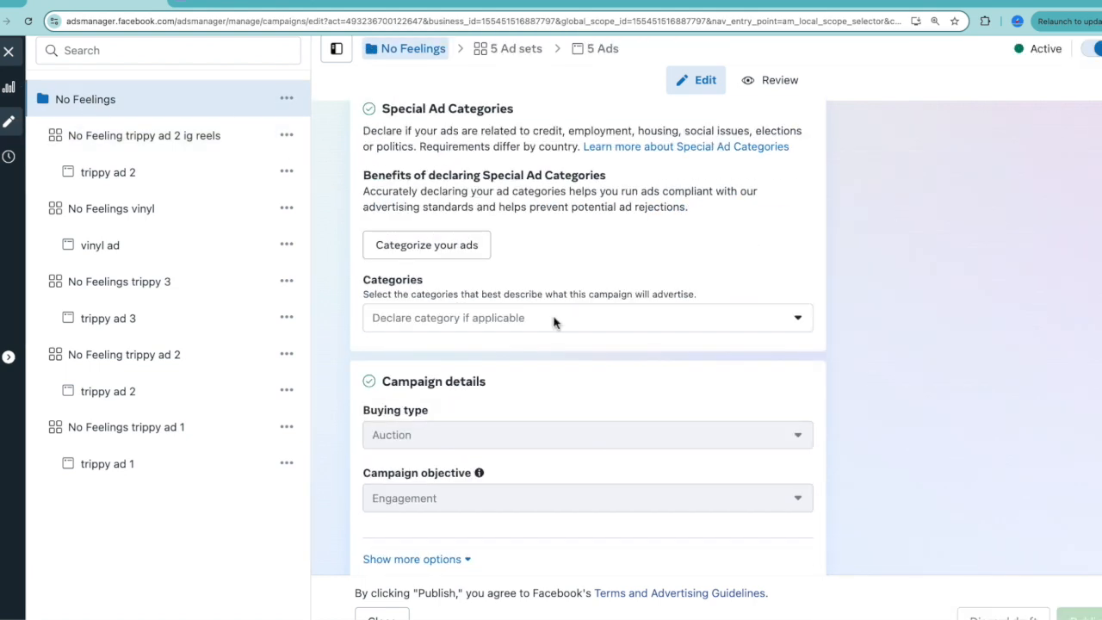
pyautogui.moveTo(384, 343); pyautogui.dragTo(569, 345)
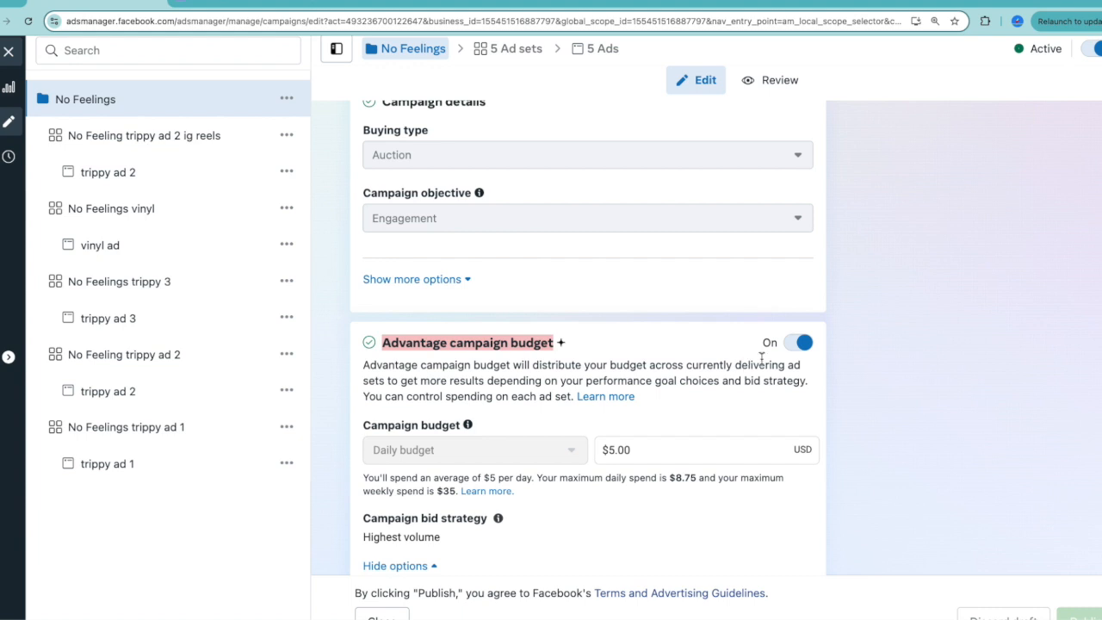
# Close the editor, open the No Feelings campaign's ad sets with none selected, and review their budget, results and cost columns.
pyautogui.click(8, 51)
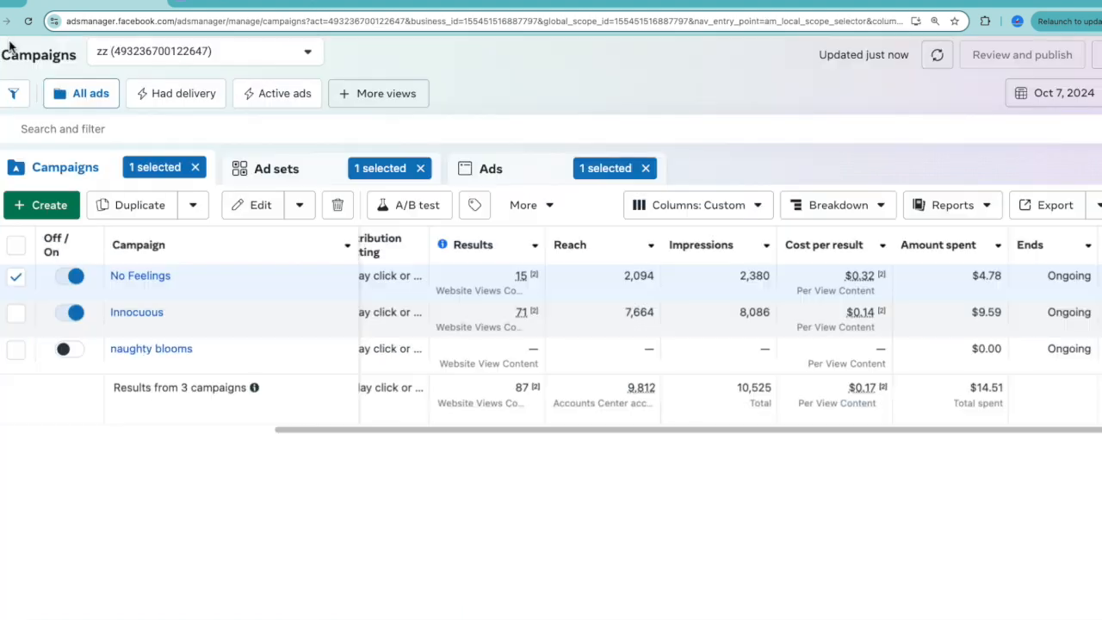
pyautogui.click(141, 277)
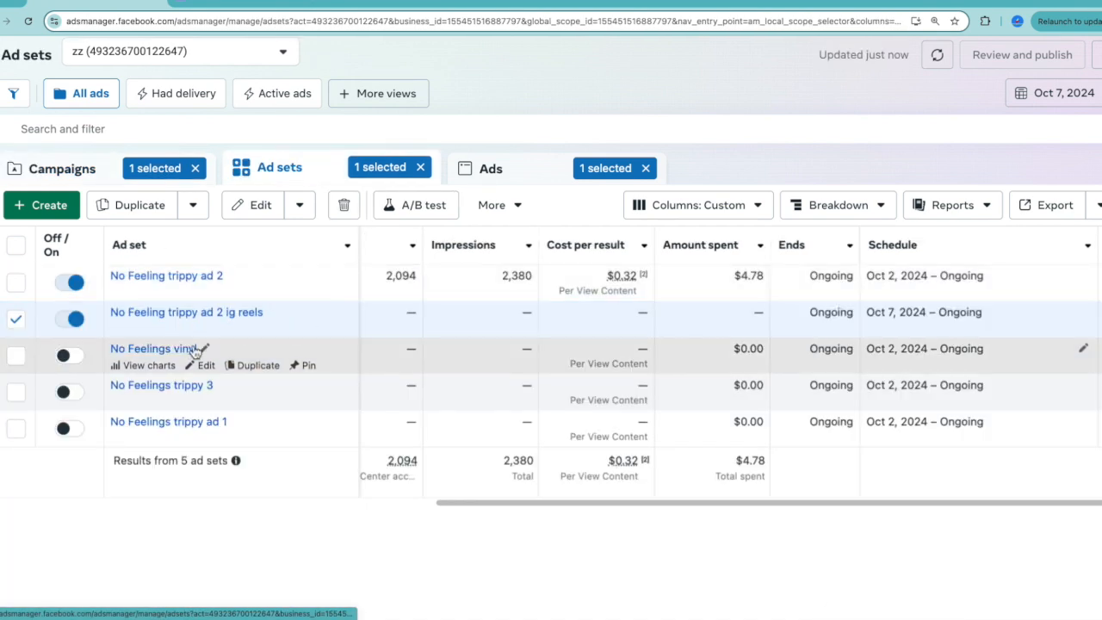
pyautogui.click(15, 318)
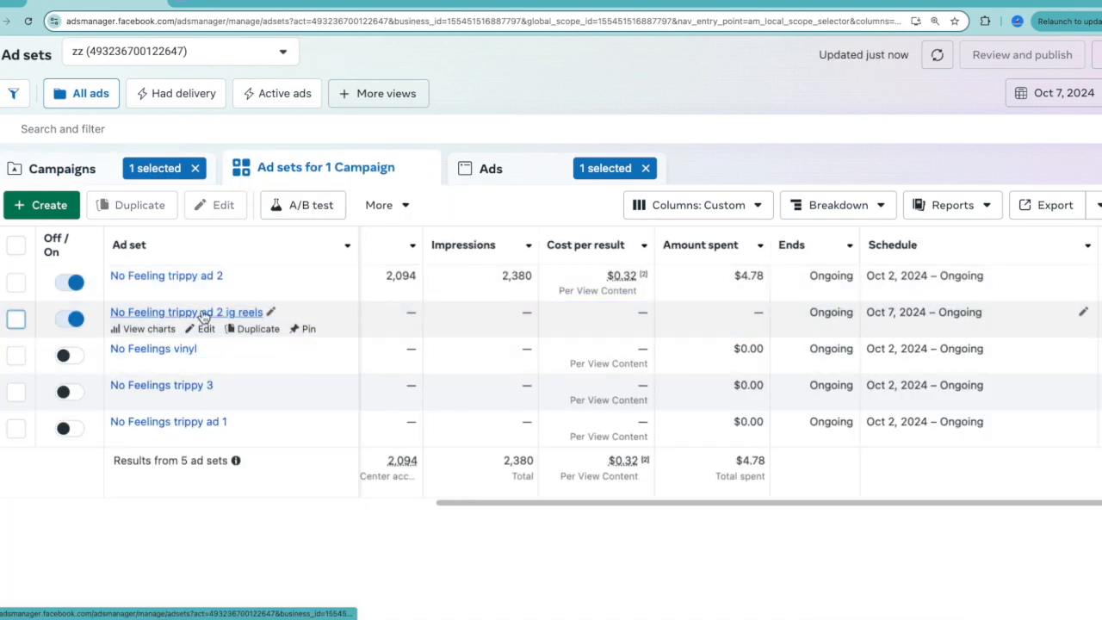
pyautogui.moveTo(548, 505); pyautogui.dragTo(393, 510)
pyautogui.moveTo(173, 281)
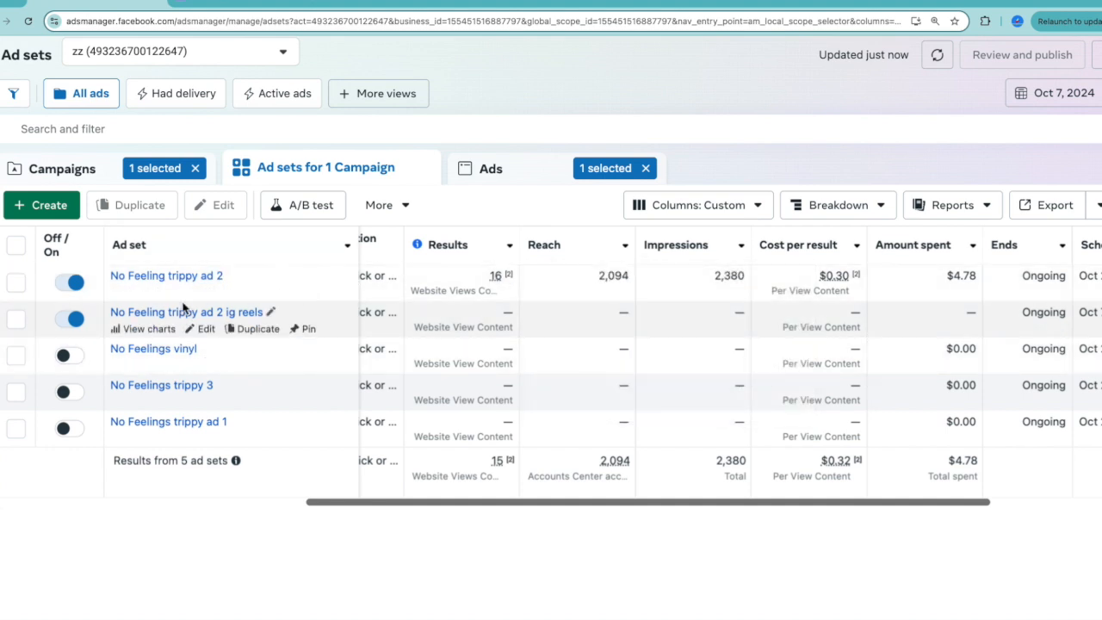
pyautogui.hscroll(-5, 319, 329)
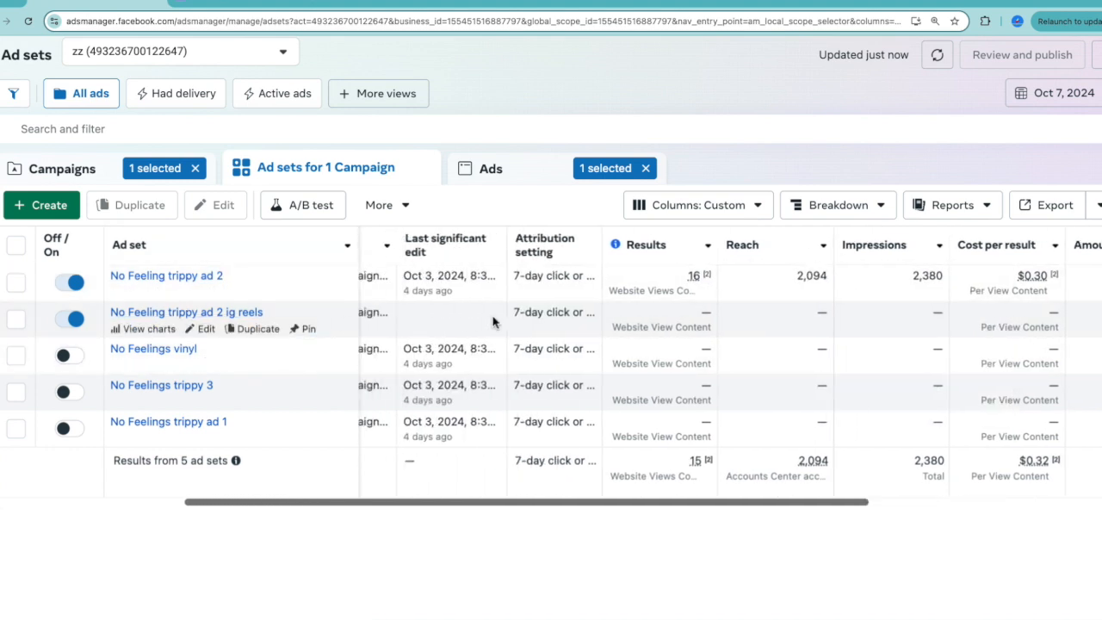
pyautogui.hscroll(-5, 482, 323)
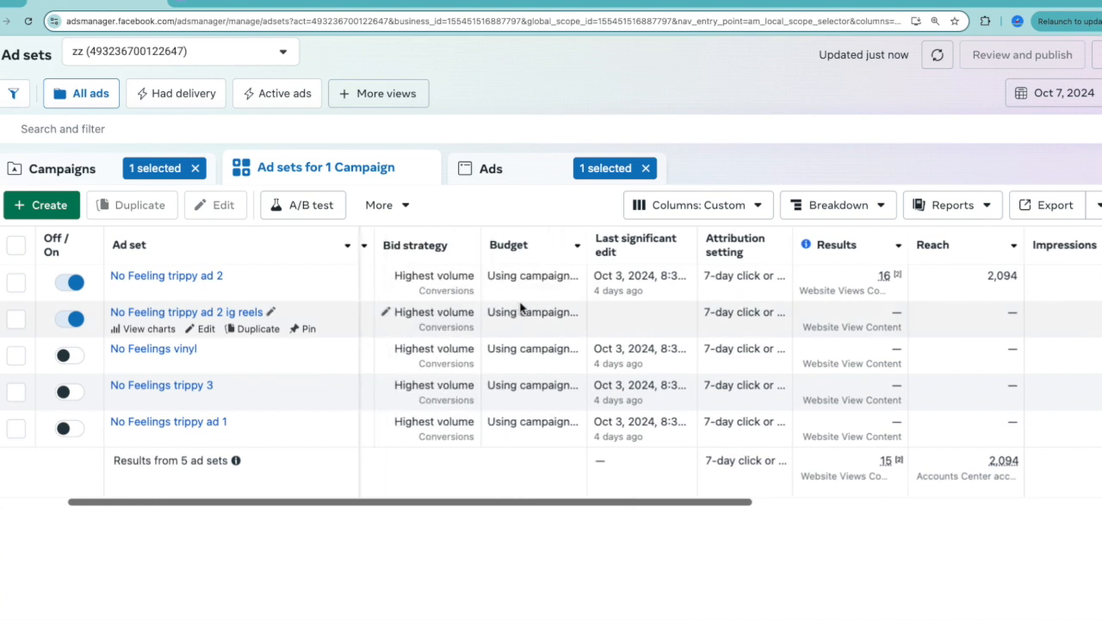
pyautogui.hscroll(8, 520, 308)
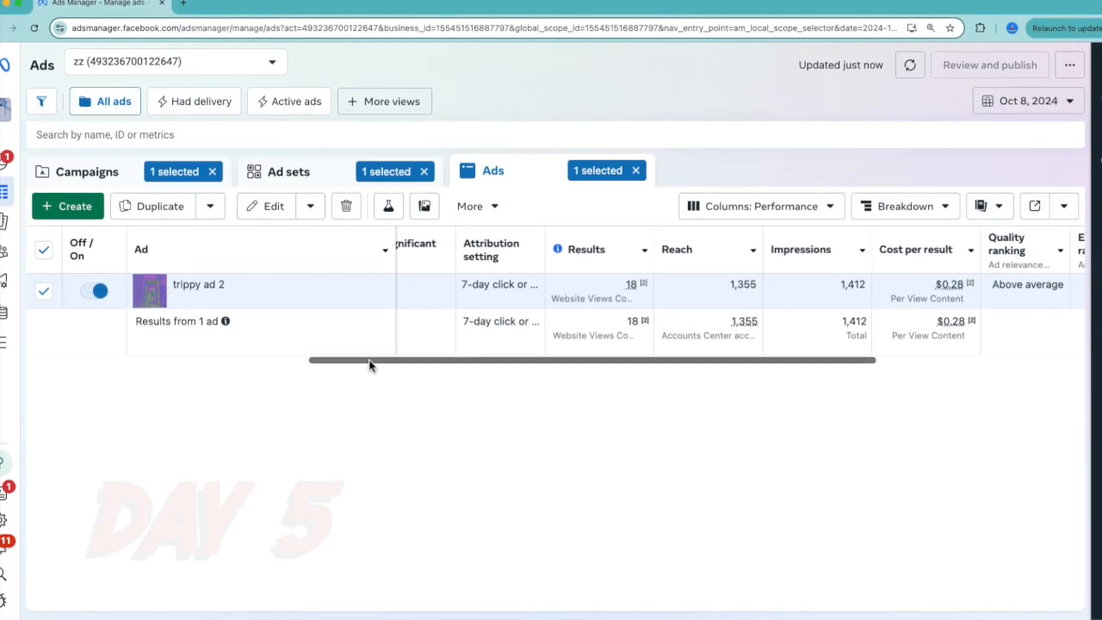
# Examine trippy ad 2's quality, engagement rate and conversion rate rankings for Oct 8, 2024.
pyautogui.moveTo(369, 367); pyautogui.dragTo(438, 367)
pyautogui.moveTo(551, 367); pyautogui.dragTo(652, 377)
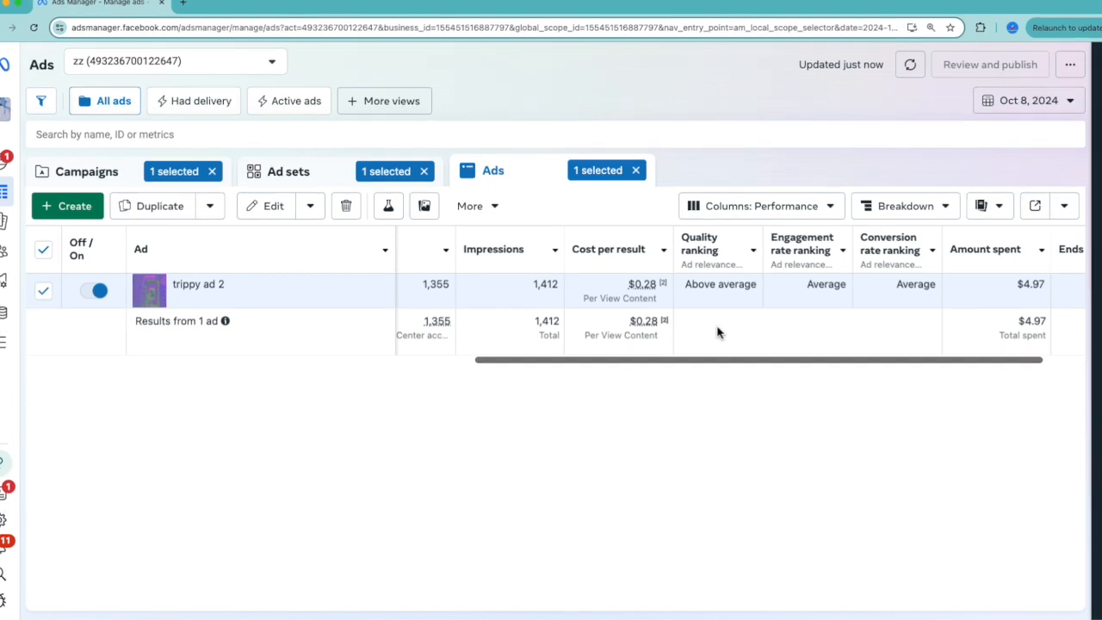
pyautogui.press('super+plus')
pyautogui.moveTo(800, 422); pyautogui.dragTo(904, 431)
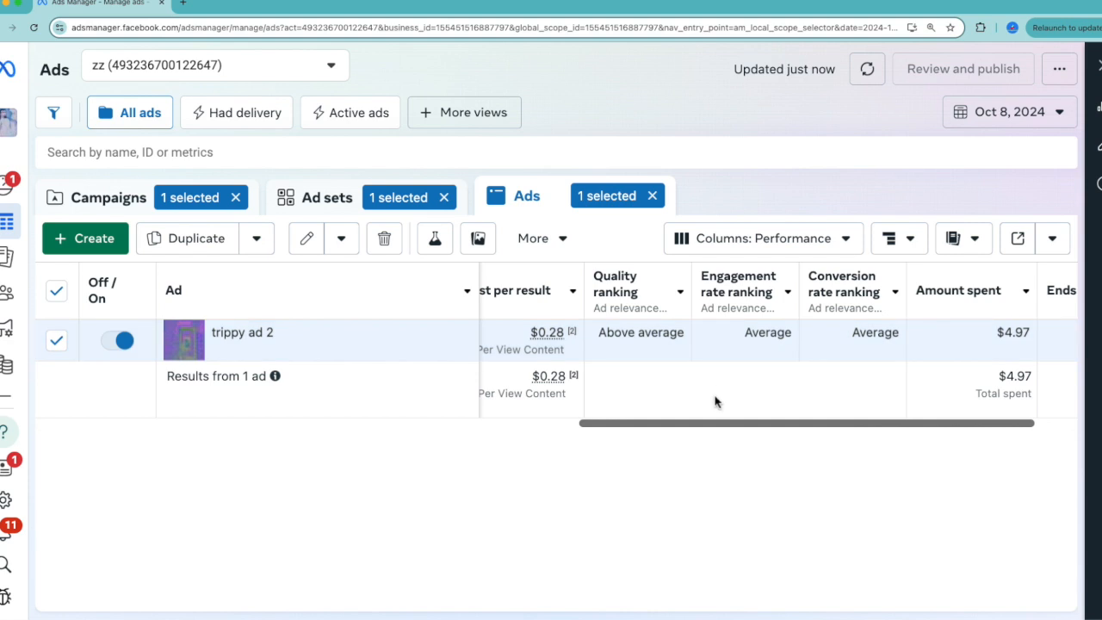
# Break down trippy ad 2's Oct 8, 2024 results by placement.
pyautogui.click(824, 242)
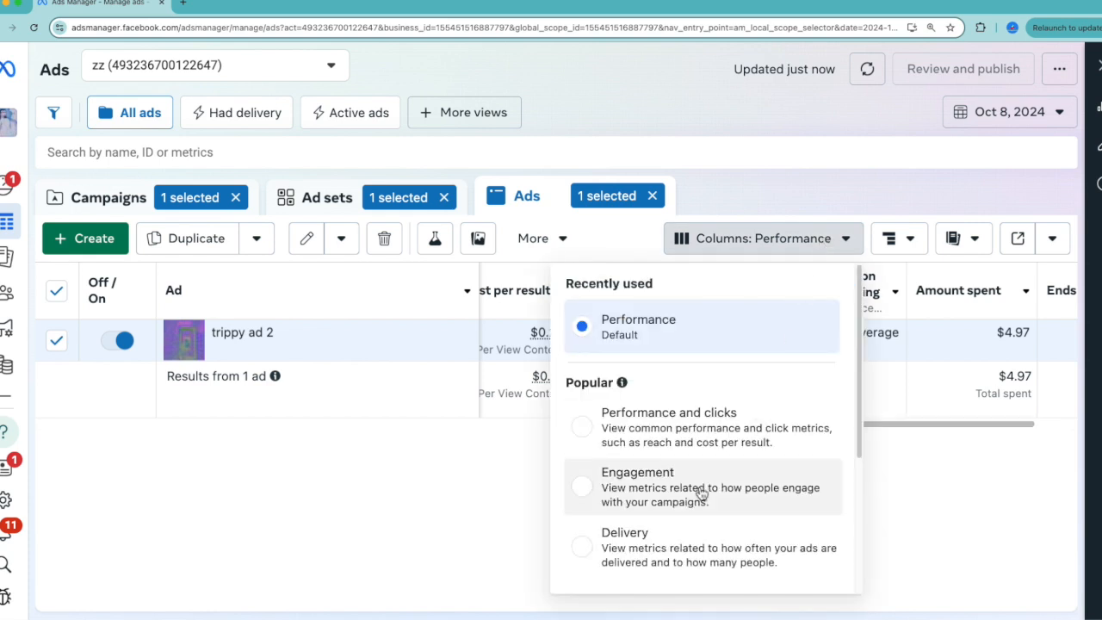
pyautogui.click(914, 244)
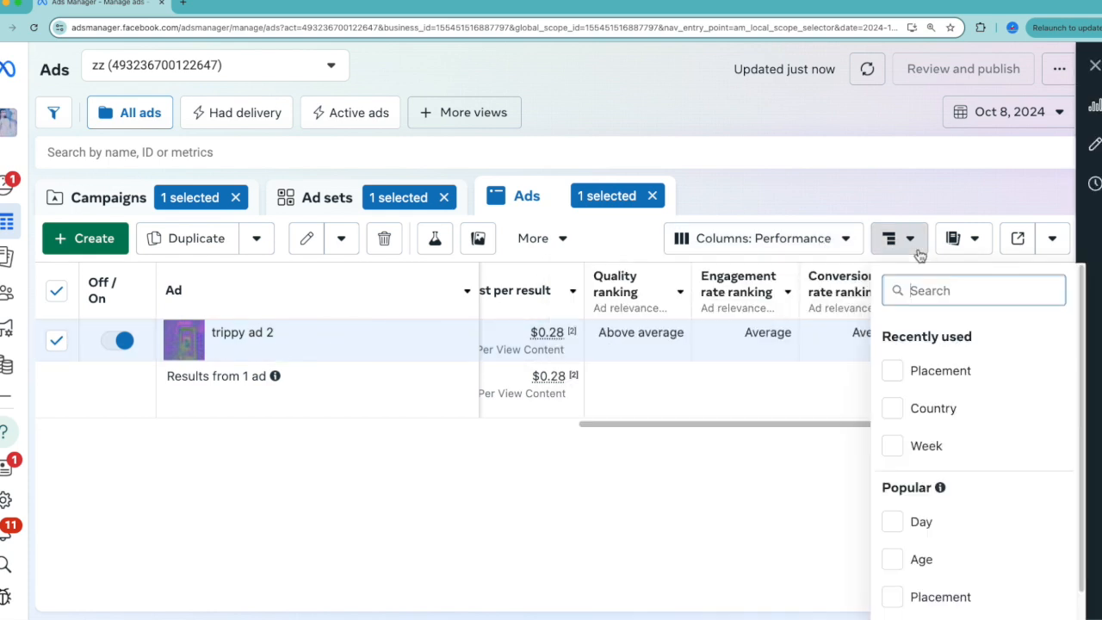
pyautogui.click(893, 370)
pyautogui.click(790, 413)
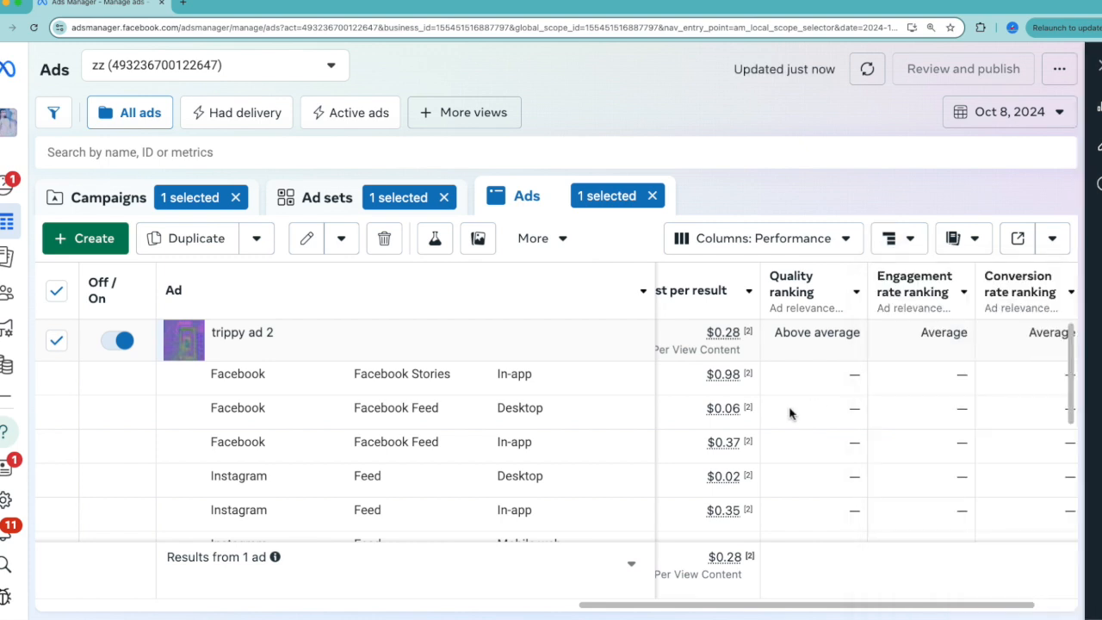
pyautogui.scroll(-1, 790, 414)
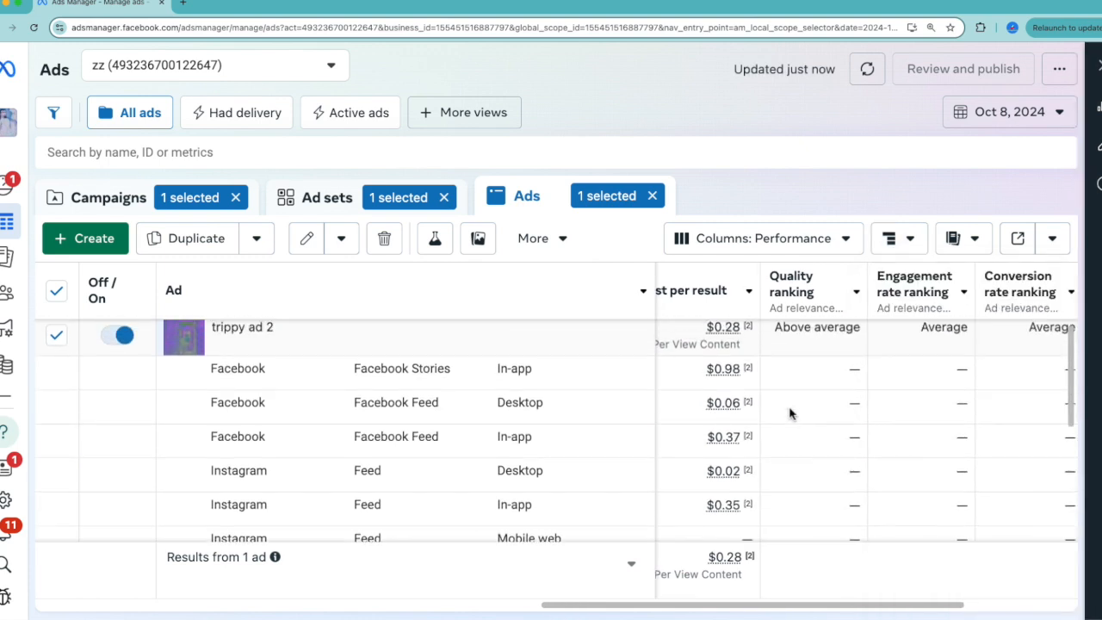
pyautogui.hotkey('ctrl', '-')
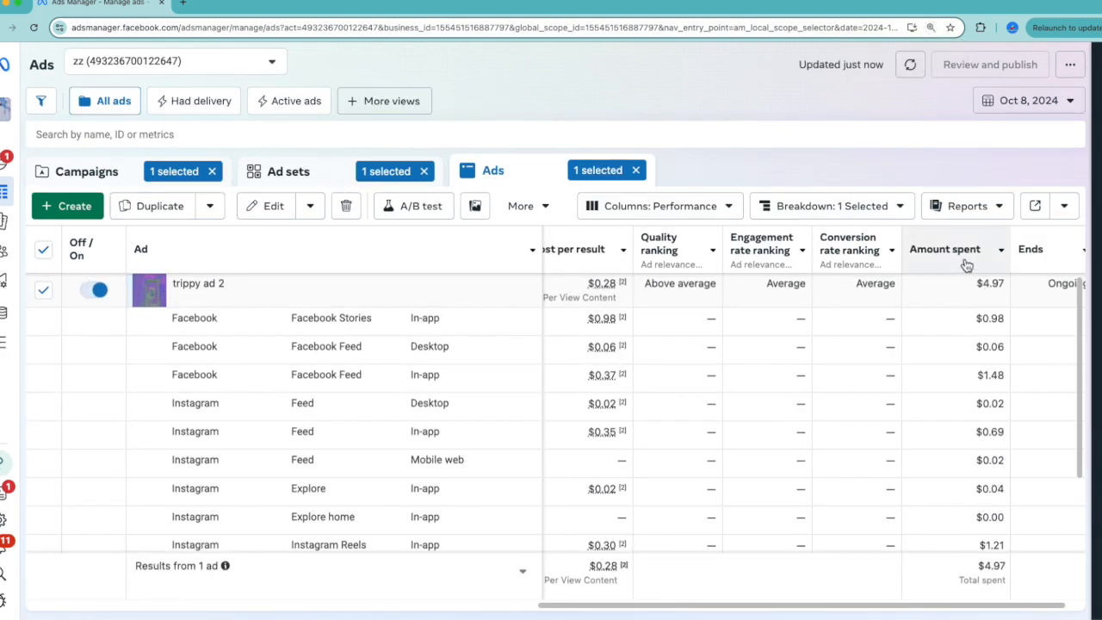
# Sort the placement breakdown by highest amount spent and place the Amount spent column directly after Cost per result.
pyautogui.click(966, 266)
pyautogui.hscroll(-5, 825, 442)
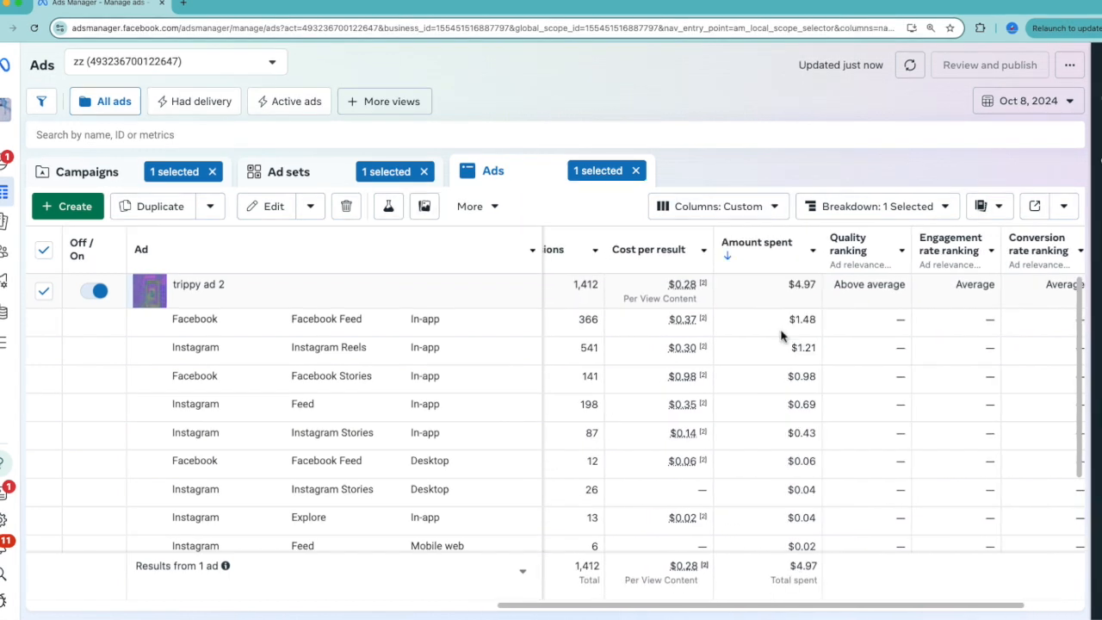
pyautogui.hscroll(-2, 781, 336)
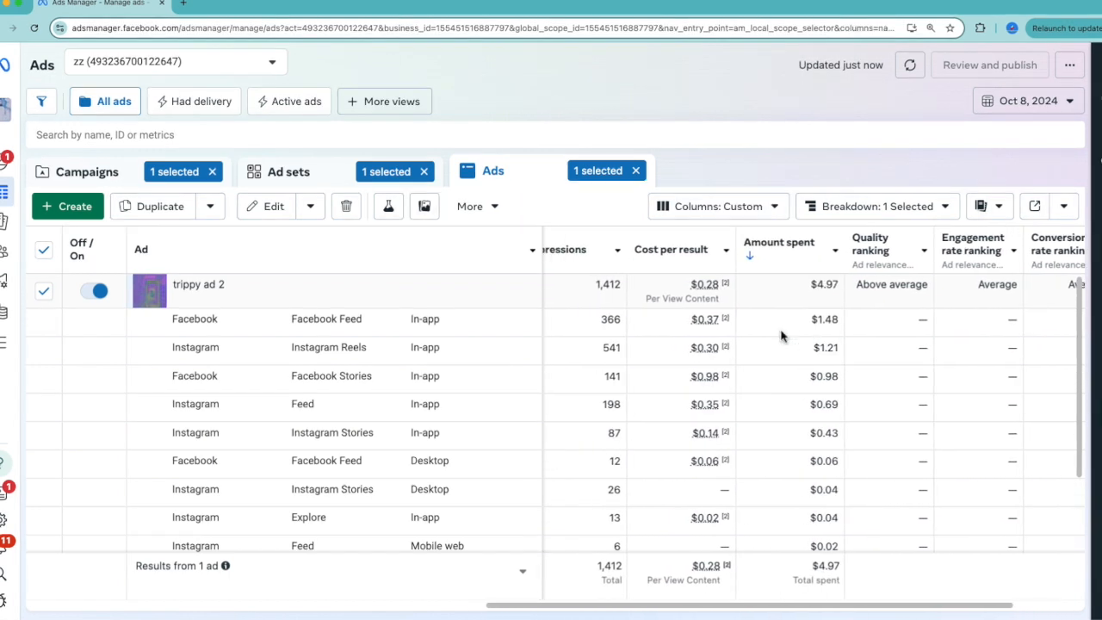
# Compare reach, impressions, cost per result and amount spent across trippy ad 2's placements.
pyautogui.hscroll(-1, 782, 336)
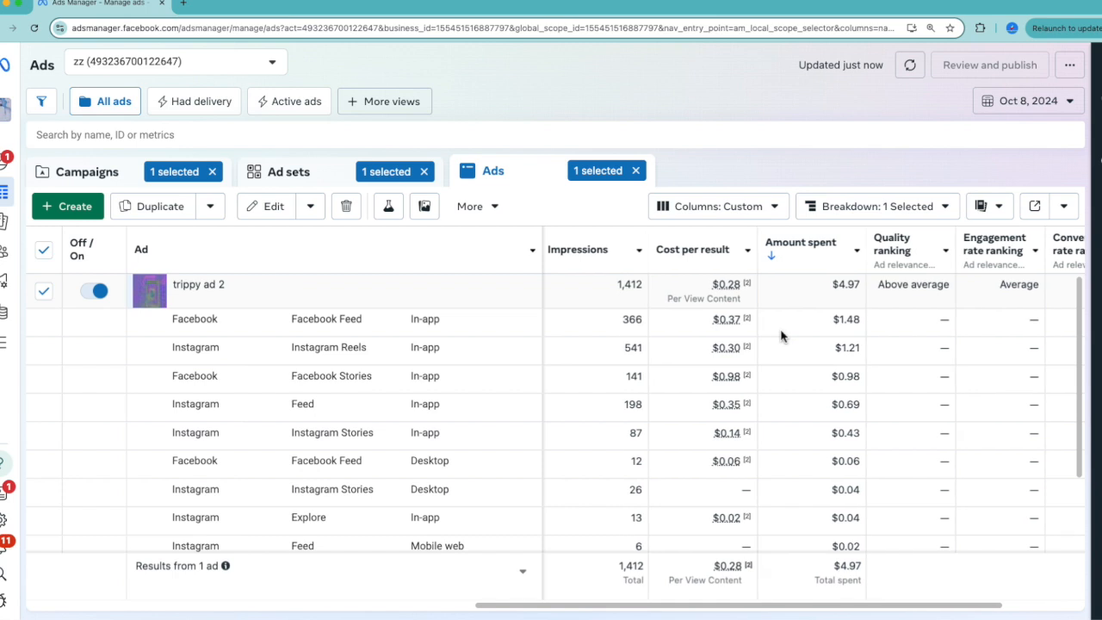
pyautogui.hscroll(-5, 781, 371)
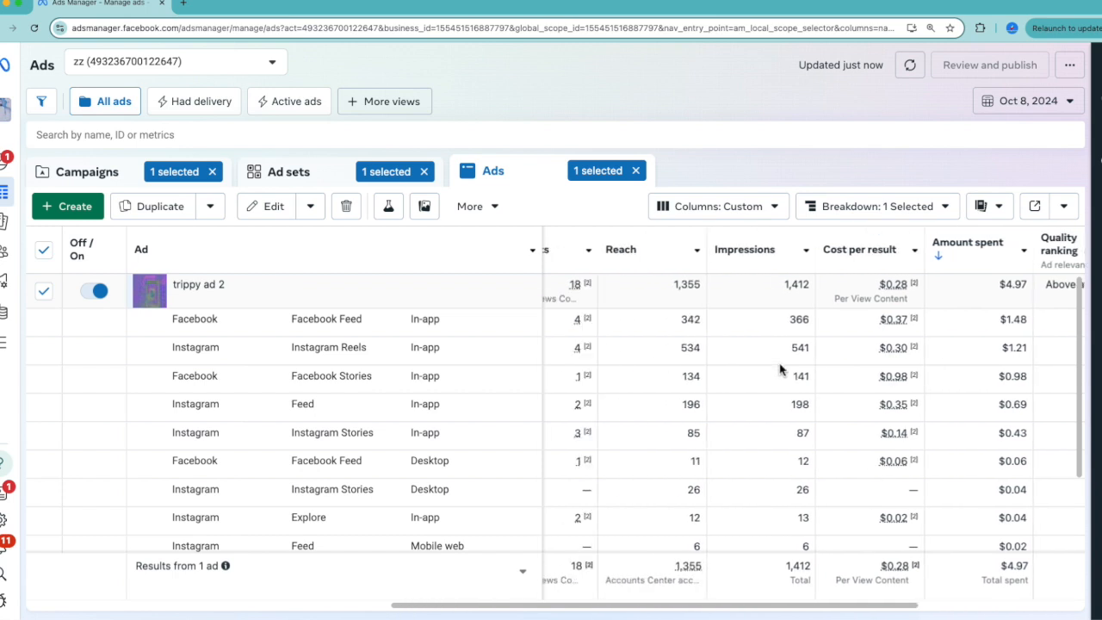
pyautogui.hscroll(4, 780, 370)
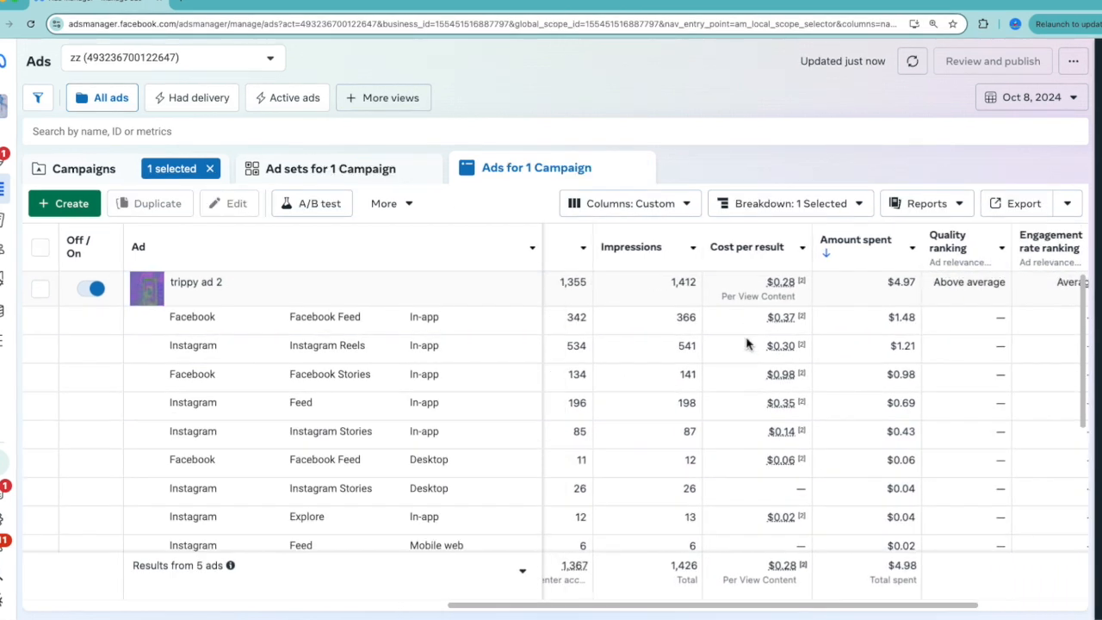
pyautogui.hscroll(2, 747, 345)
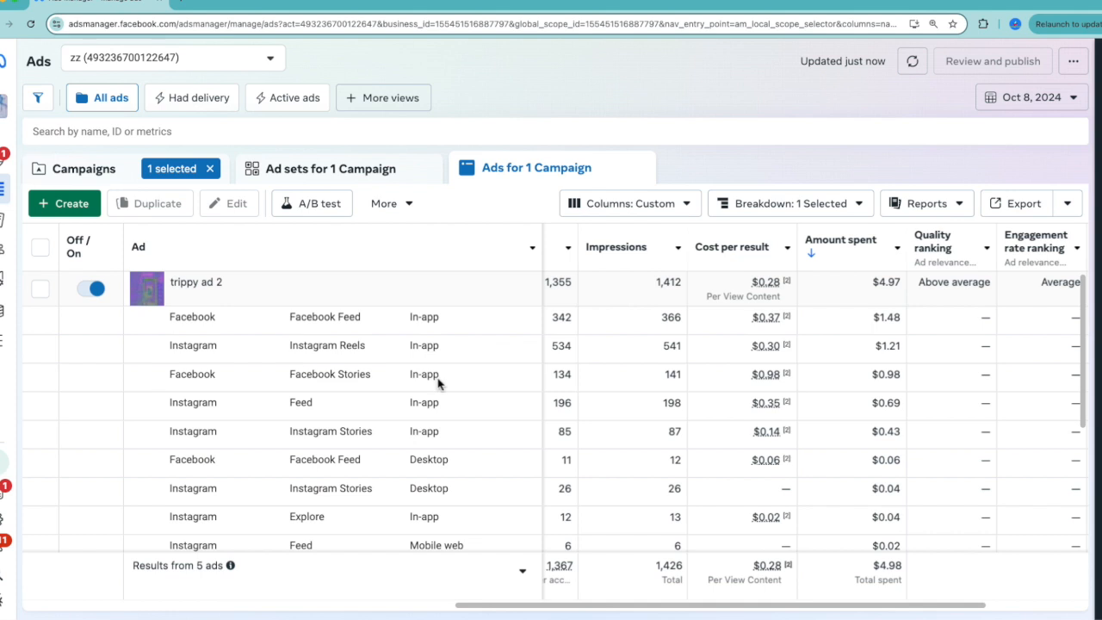
pyautogui.hscroll(-1, 709, 434)
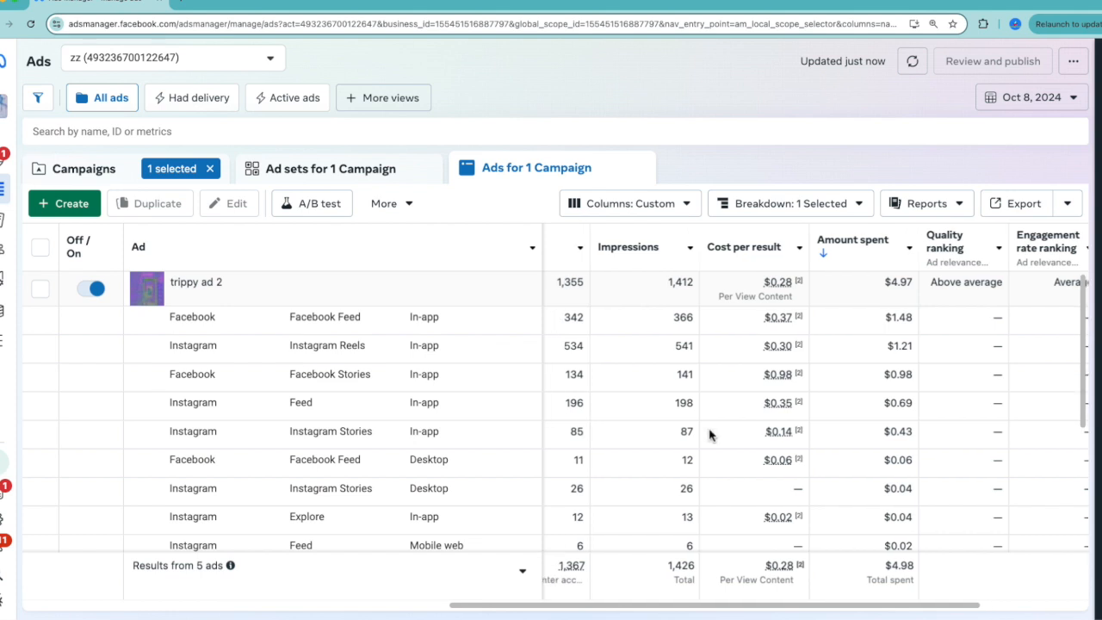
# Examine the cost per result and amount spent for each Facebook and Instagram placement of trippy ad 2 on Oct 8, 2024.
pyautogui.hscroll(1, 709, 434)
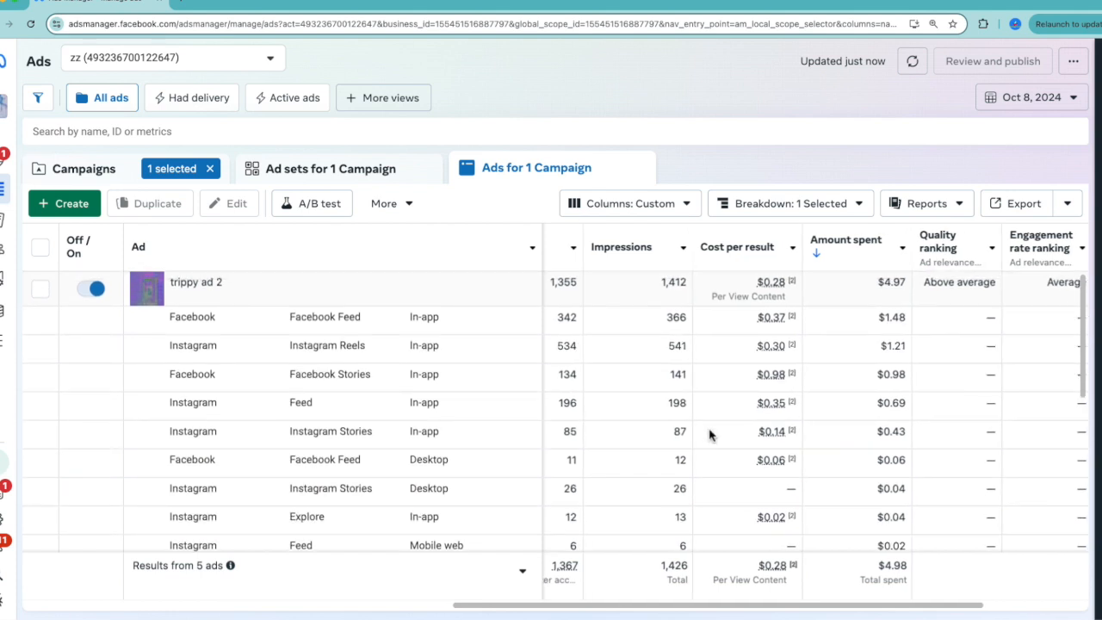
pyautogui.hscroll(-1, 710, 435)
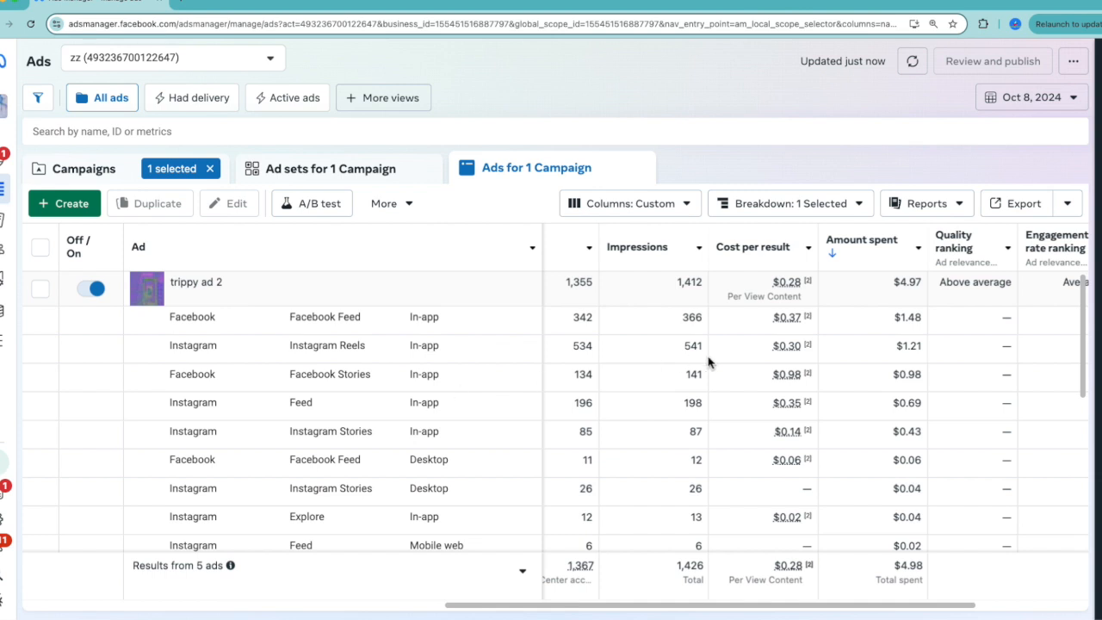
pyautogui.hscroll(-3, 707, 362)
pyautogui.hscroll(-1, 708, 362)
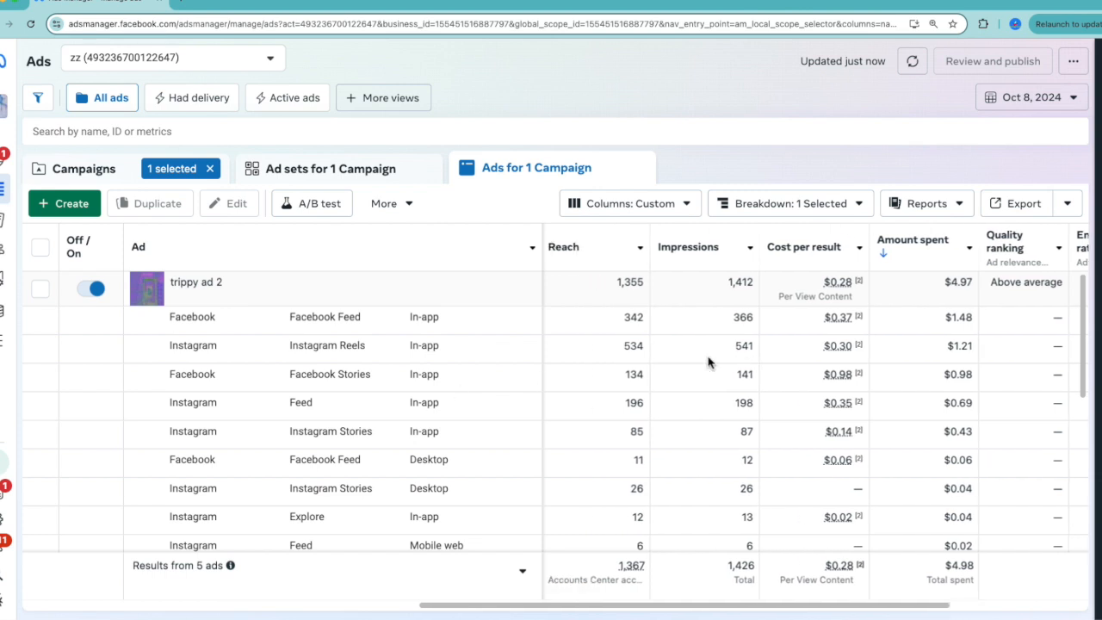
pyautogui.hscroll(2, 707, 362)
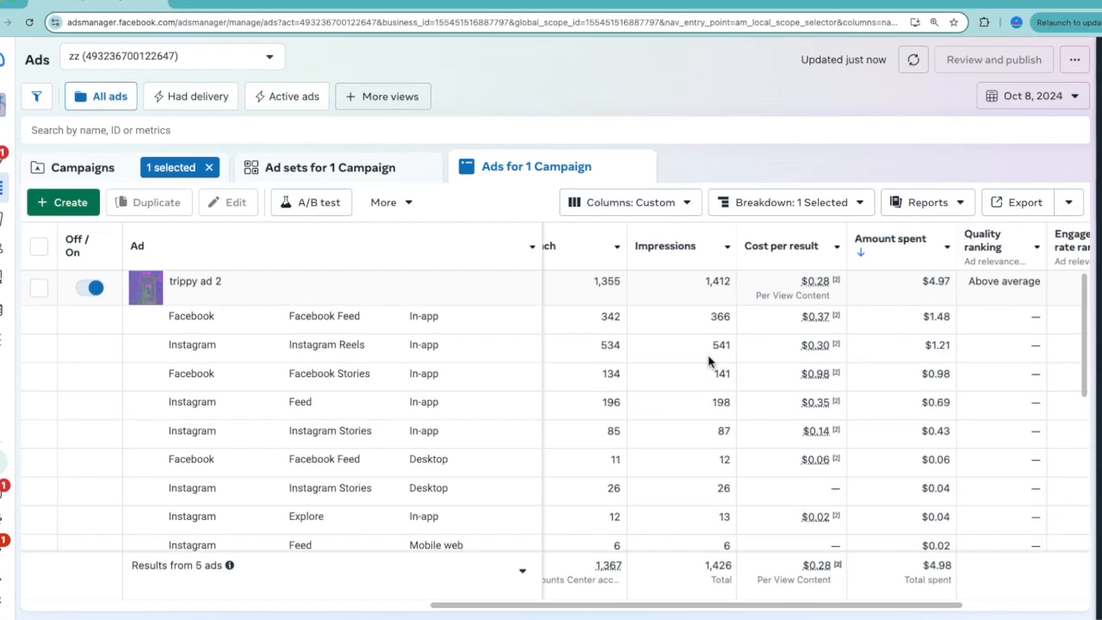
pyautogui.hscroll(3, 707, 362)
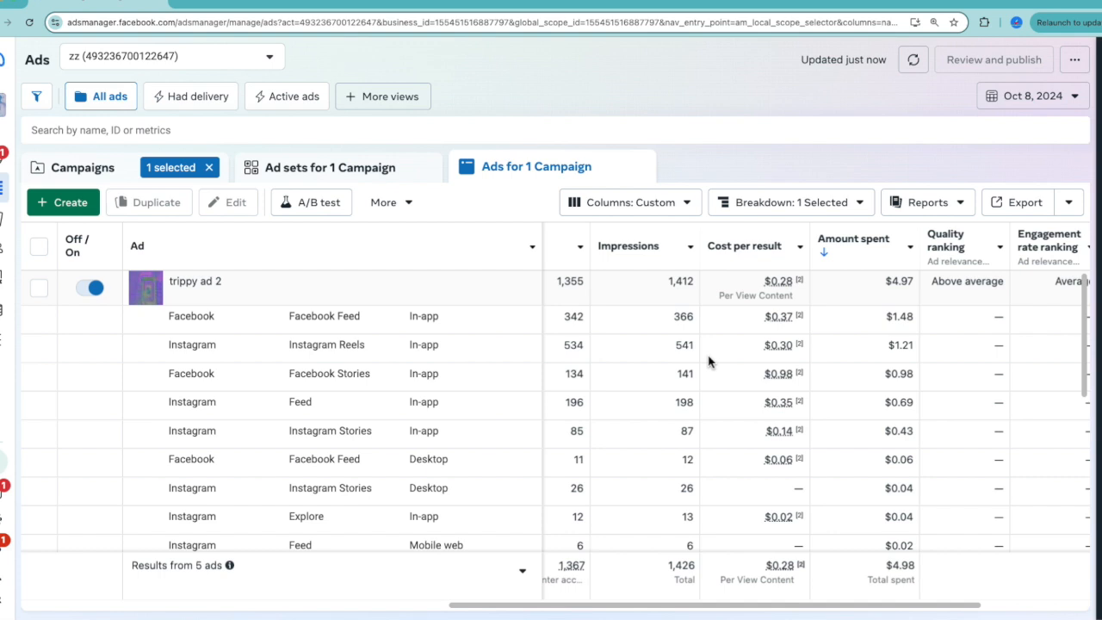
# Examine trippy ad 2's overall cost per result, amount spent and rankings alongside the campaign's other ads.
pyautogui.hscroll(5, 708, 362)
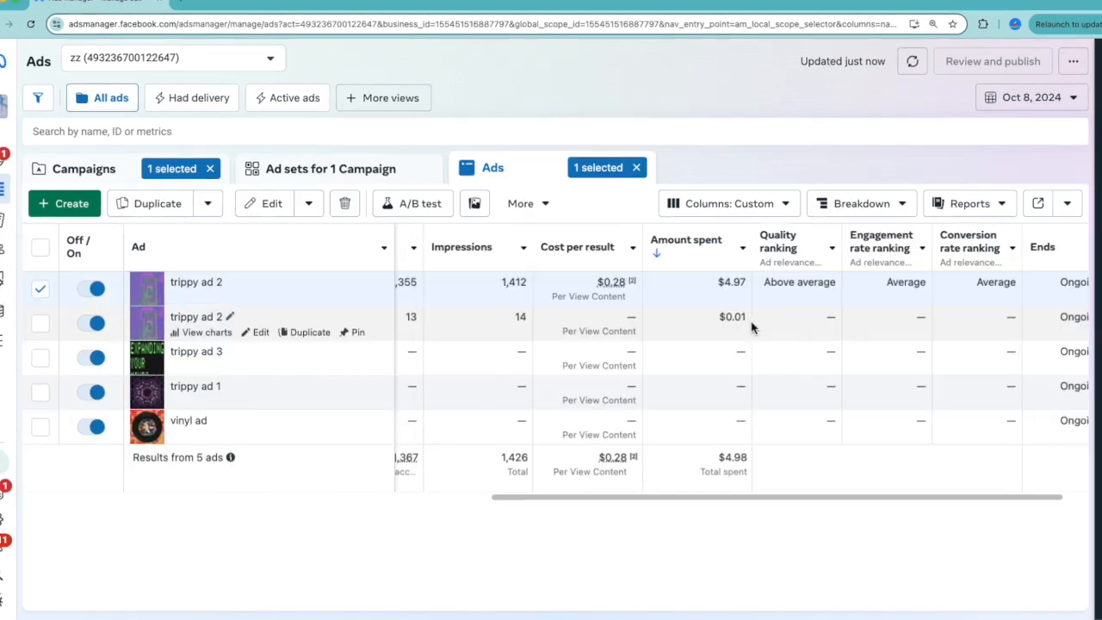
pyautogui.hscroll(2, 750, 327)
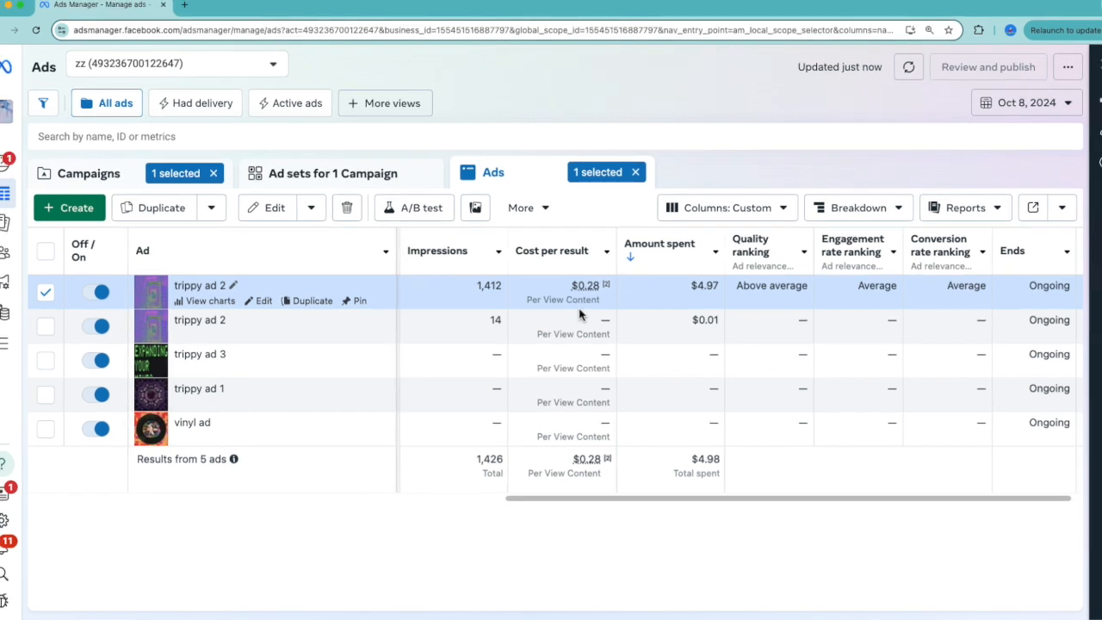
pyautogui.hscroll(-1, 579, 314)
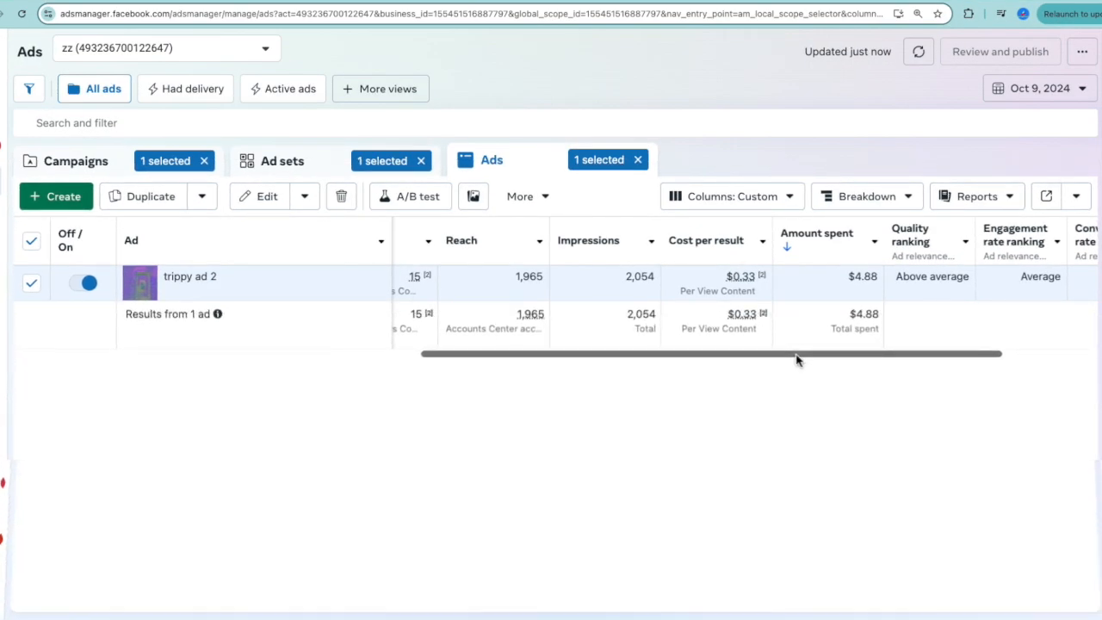
# Review trippy ad 2's Oct 9, 2024 results and change the reporting date to Oct 8, 2024.
pyautogui.moveTo(796, 354); pyautogui.dragTo(763, 367)
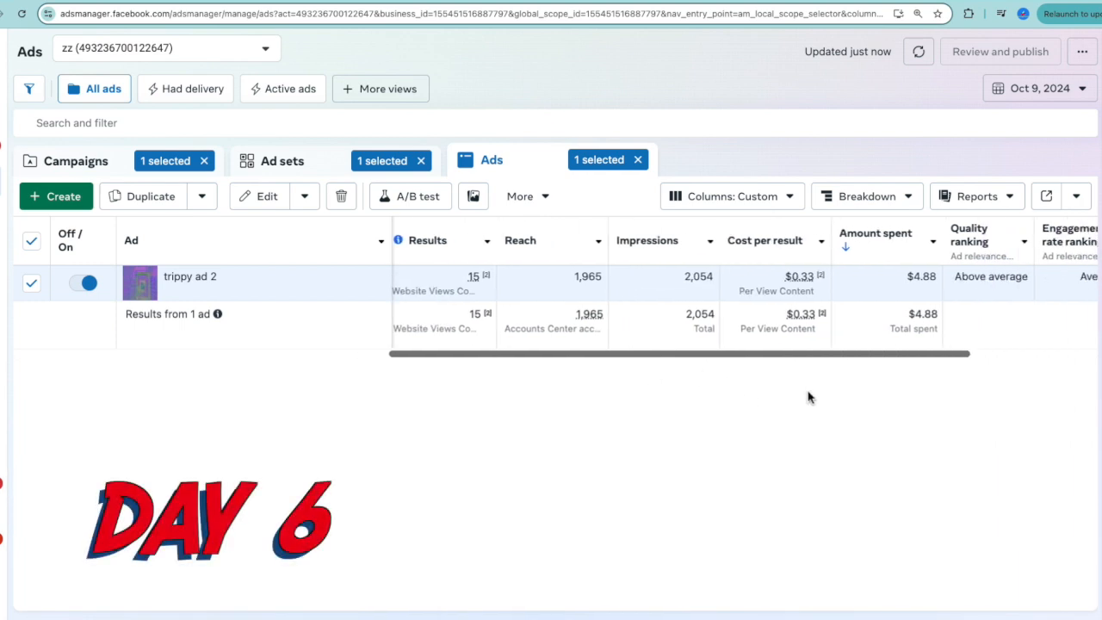
pyautogui.moveTo(819, 358); pyautogui.dragTo(893, 361)
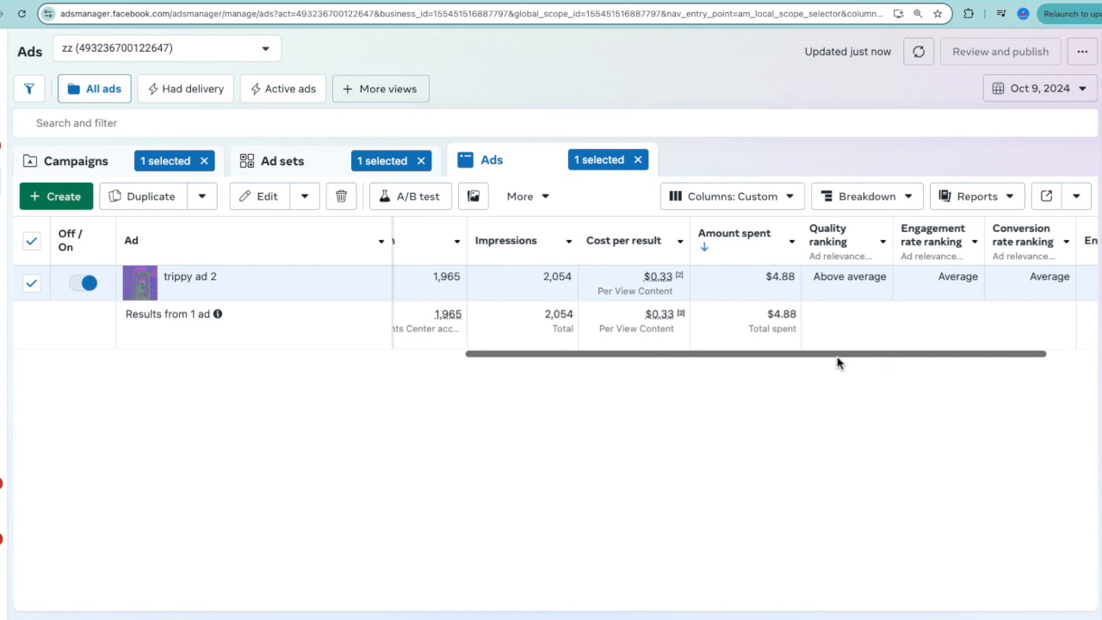
pyautogui.click(1039, 89)
pyautogui.click(816, 198)
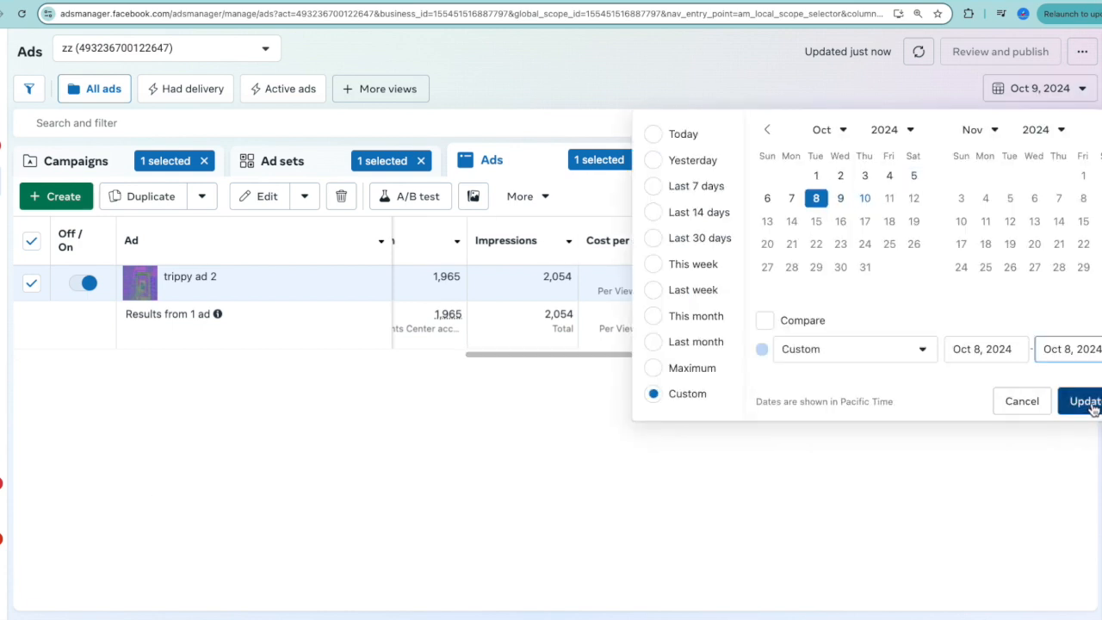
pyautogui.click(1083, 402)
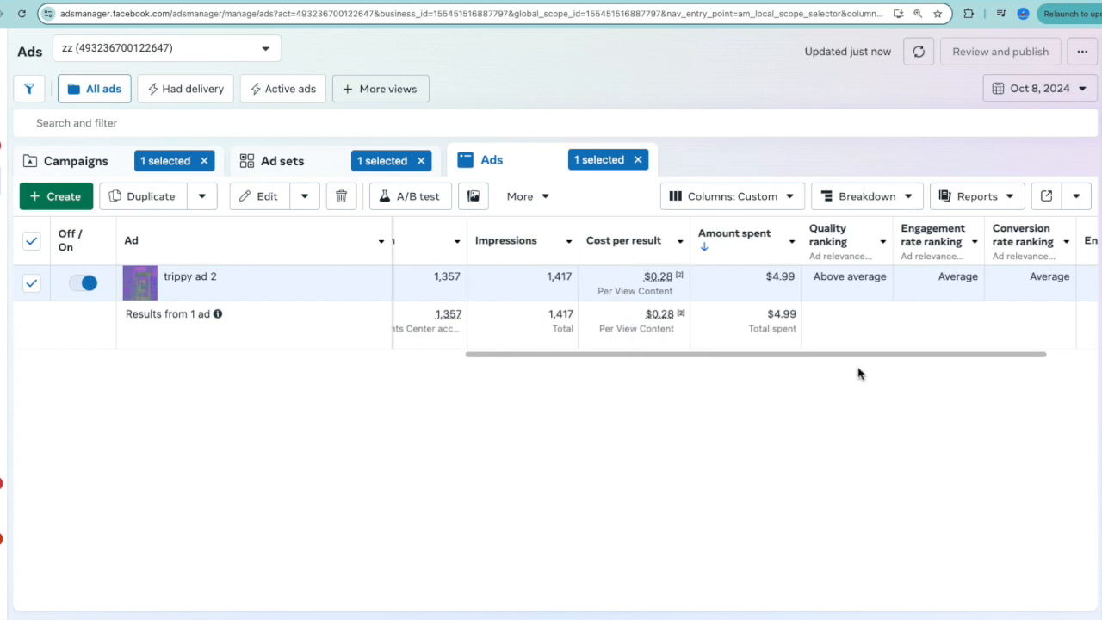
# Check trippy ad 2's impressions, cost per result, amount spent and relevance rankings for Oct 8, 2024 against Oct 9.
pyautogui.moveTo(853, 356); pyautogui.dragTo(850, 385)
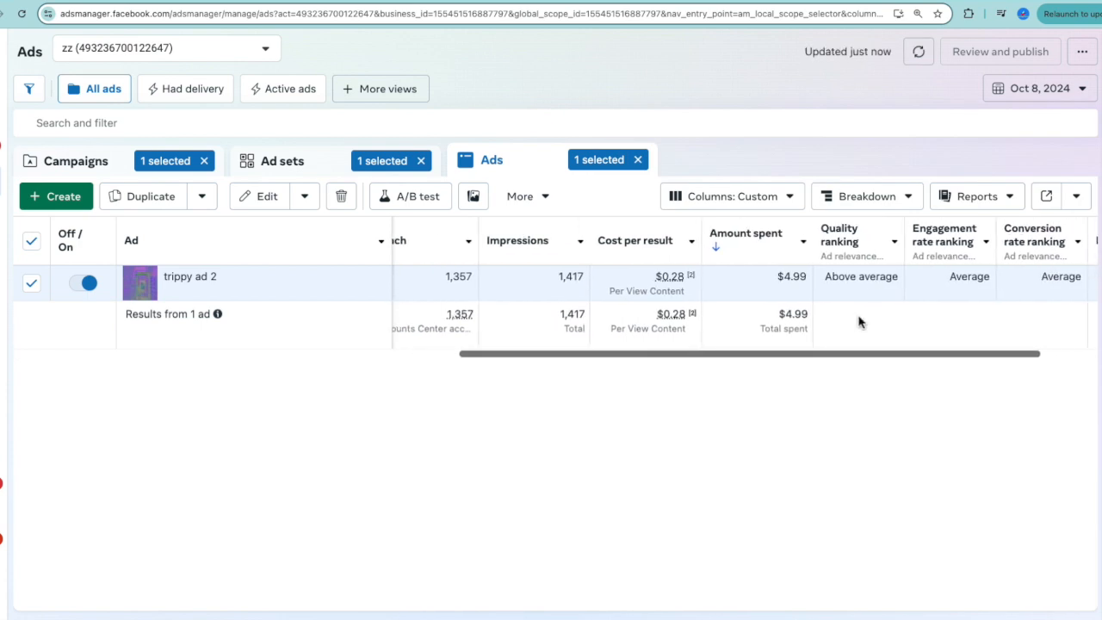
pyautogui.moveTo(846, 355); pyautogui.dragTo(936, 357)
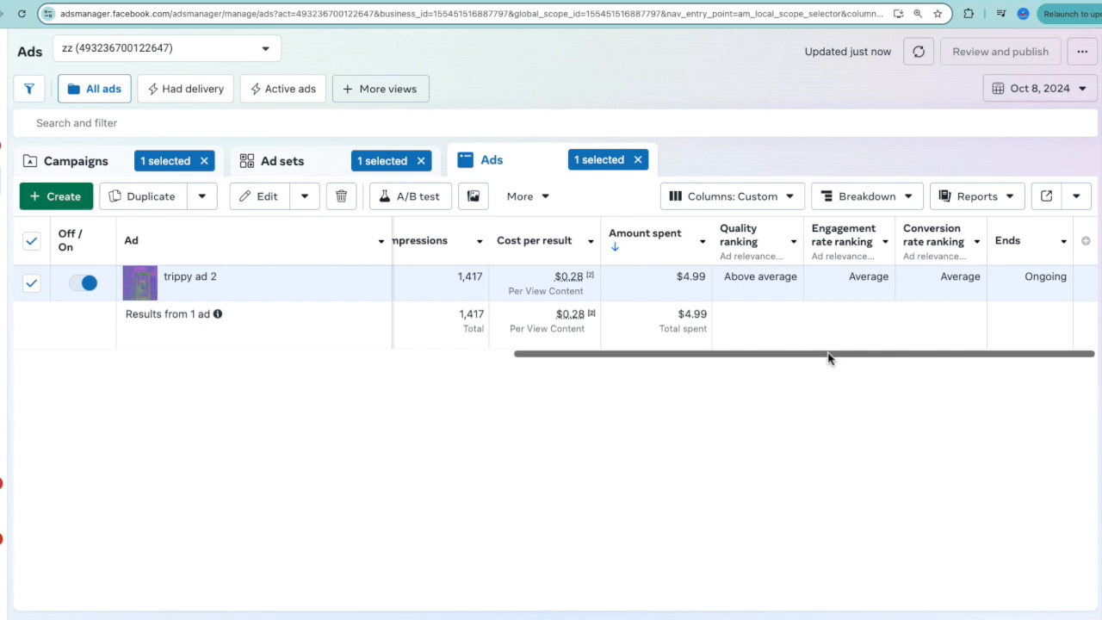
pyautogui.moveTo(828, 353); pyautogui.dragTo(803, 366)
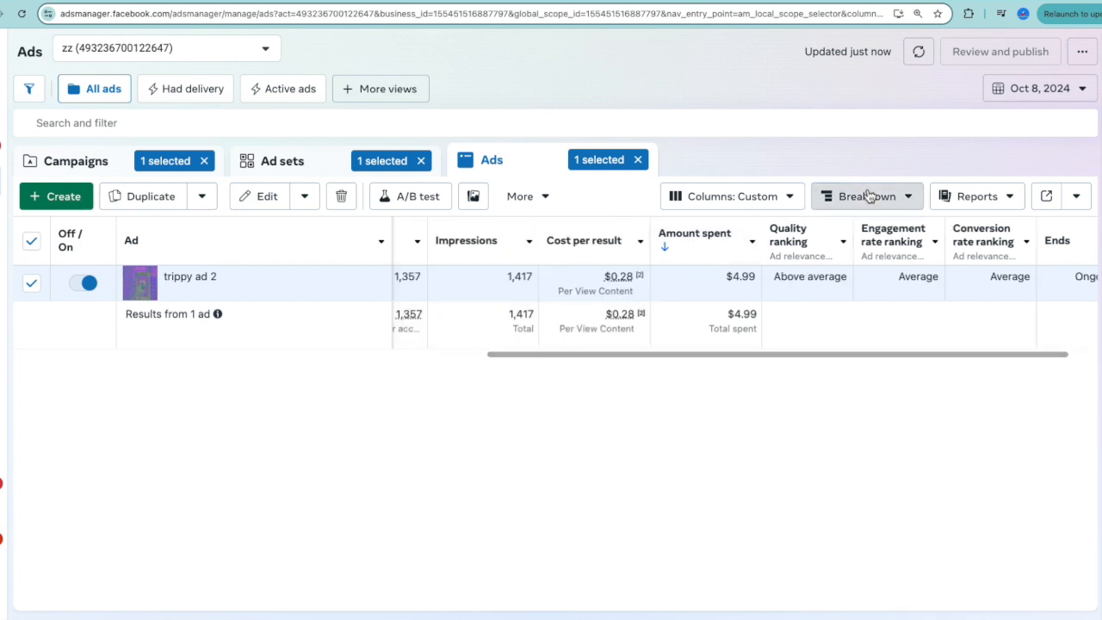
# Break down trippy ad 2's results by placement.
pyautogui.click(867, 196)
pyautogui.click(841, 345)
pyautogui.hscroll(1, 813, 417)
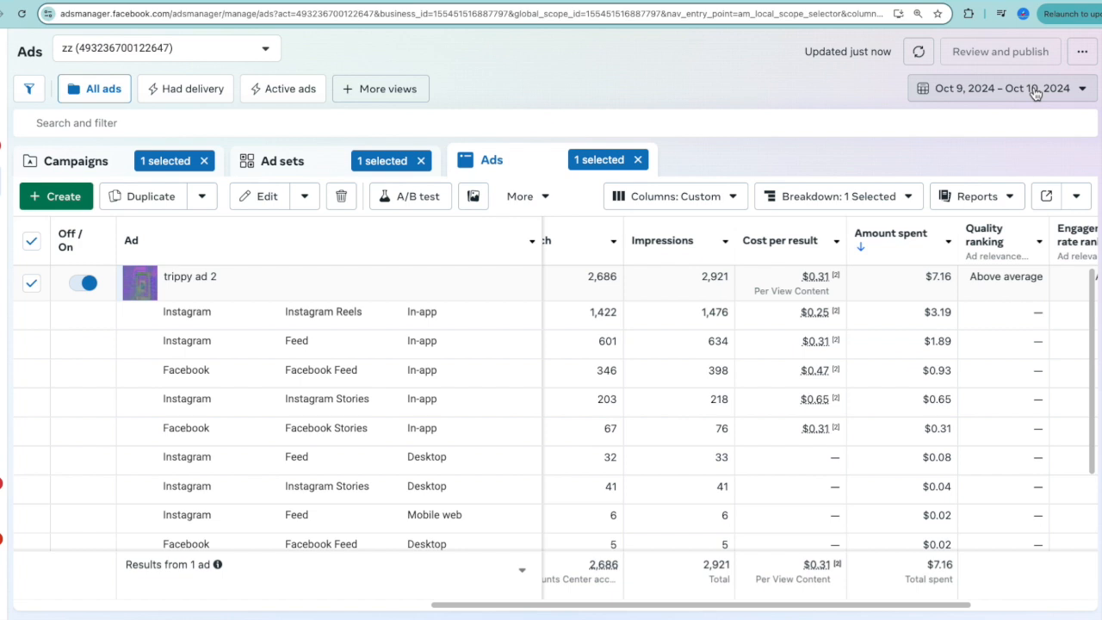
# Compare results, reach, impressions and cost per result across trippy ad 2's placements for Oct 9 to Oct 10, 2024.
pyautogui.click(1023, 101)
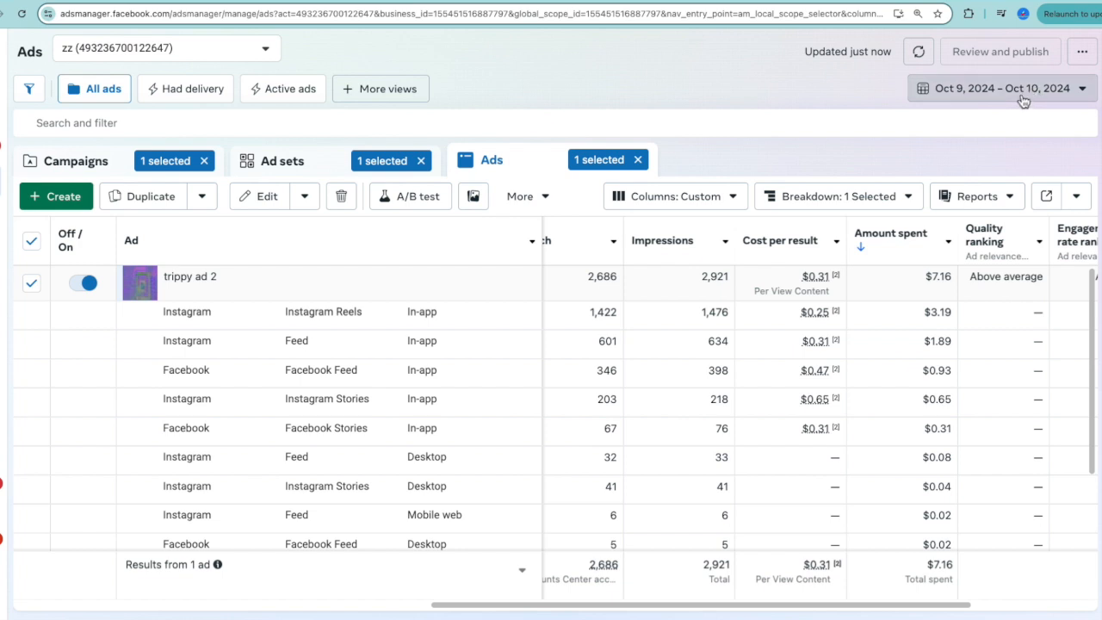
pyautogui.click(673, 427)
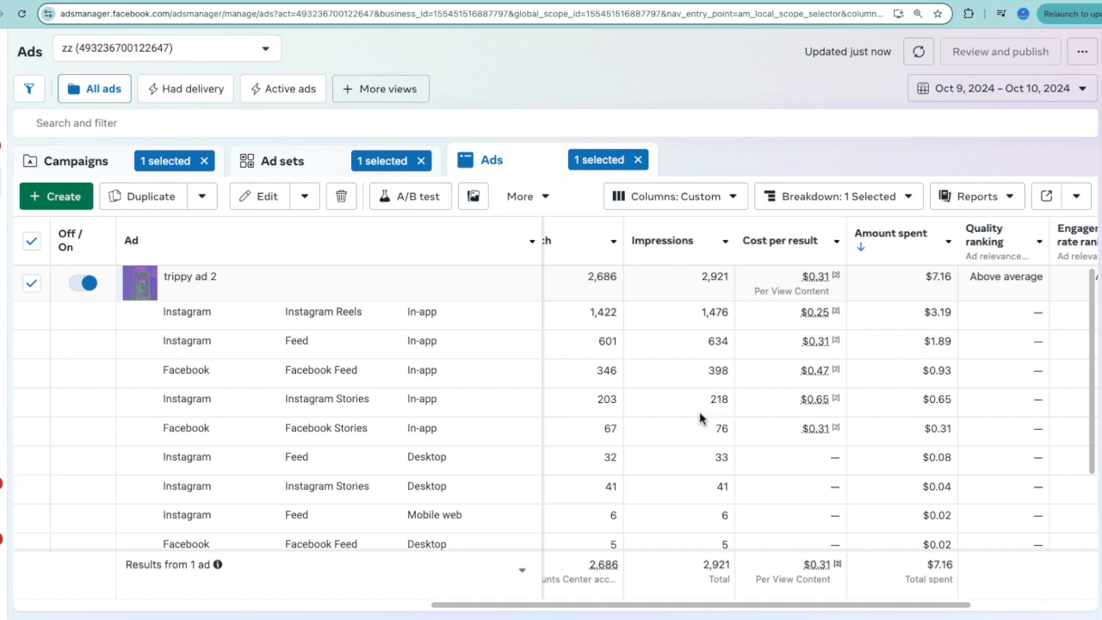
pyautogui.hscroll(-3, 749, 413)
pyautogui.hscroll(-1, 749, 413)
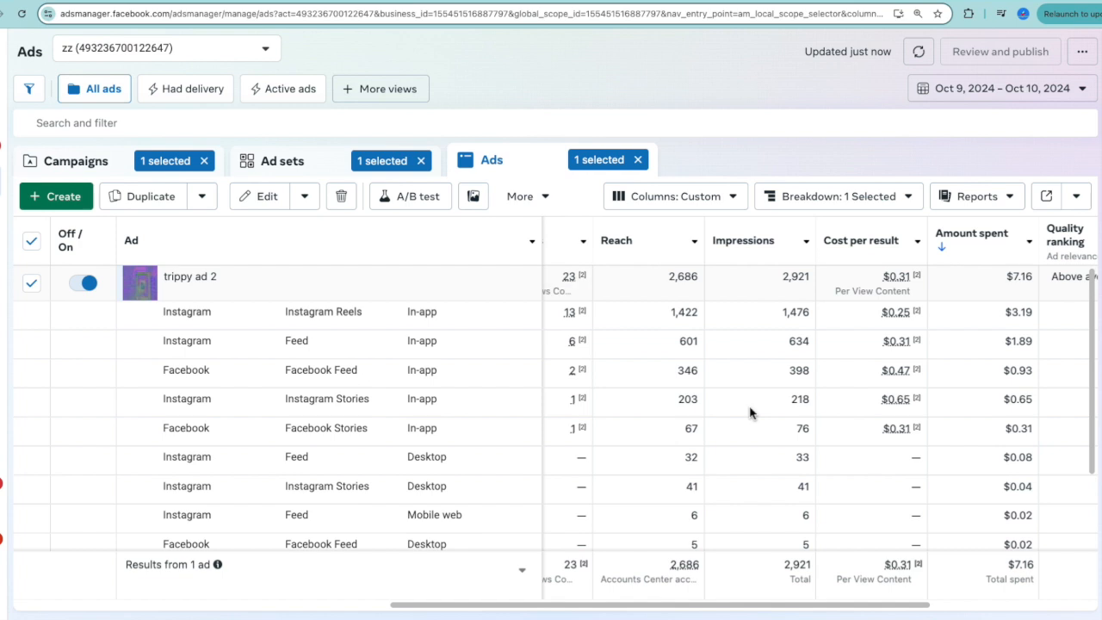
# Remove the placement breakdown from trippy ad 2's Oct 9 to Oct 10, 2024 results.
pyautogui.click(847, 197)
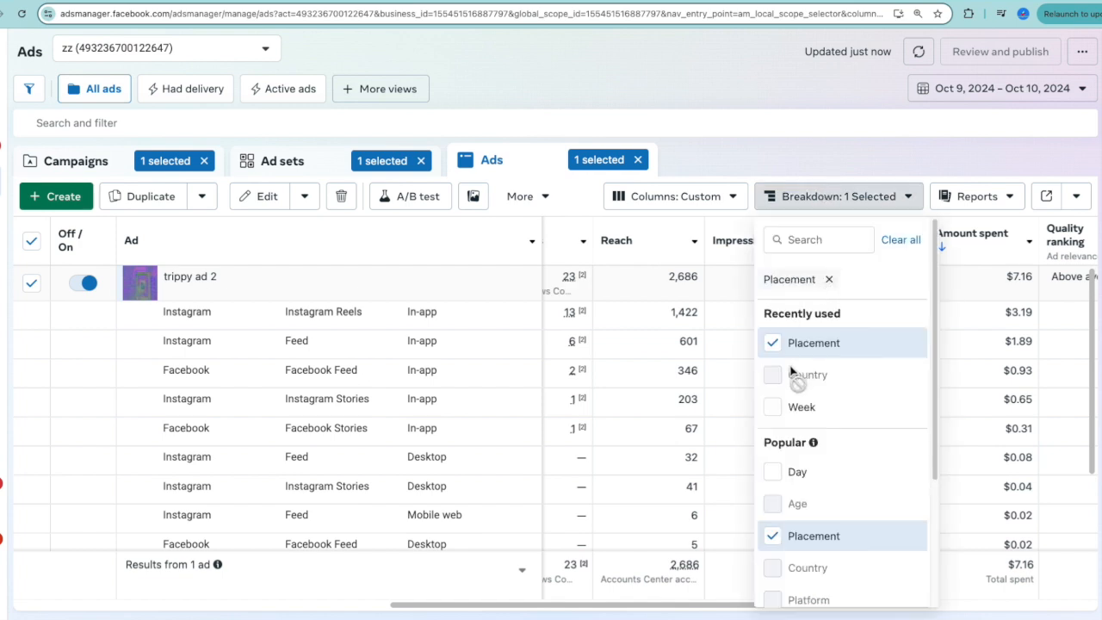
pyautogui.click(772, 343)
pyautogui.click(826, 203)
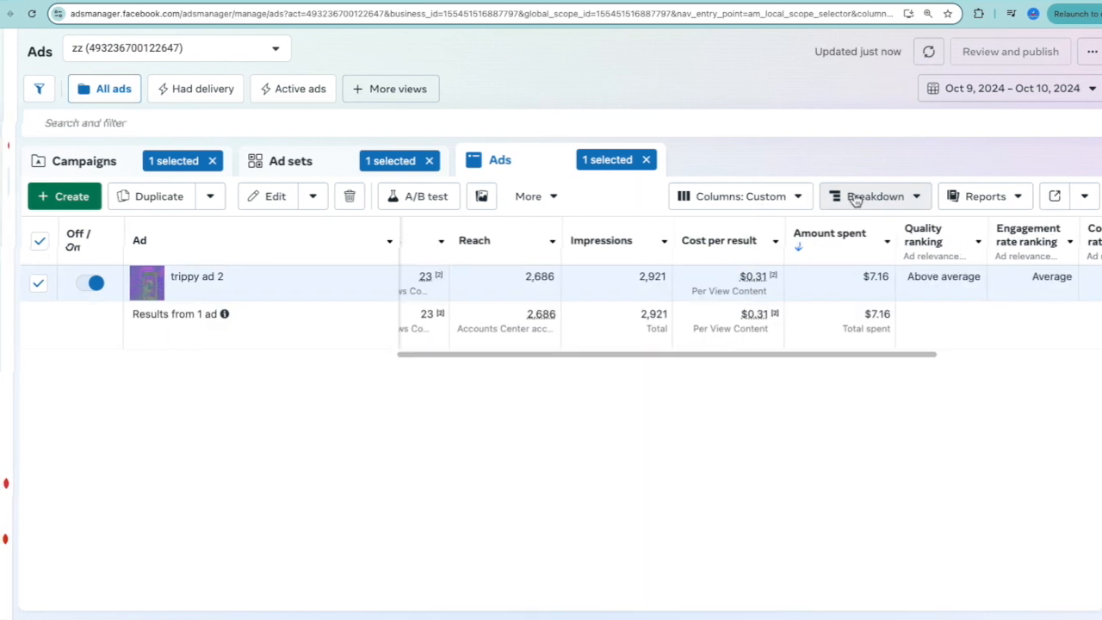
pyautogui.click(842, 199)
pyautogui.click(772, 341)
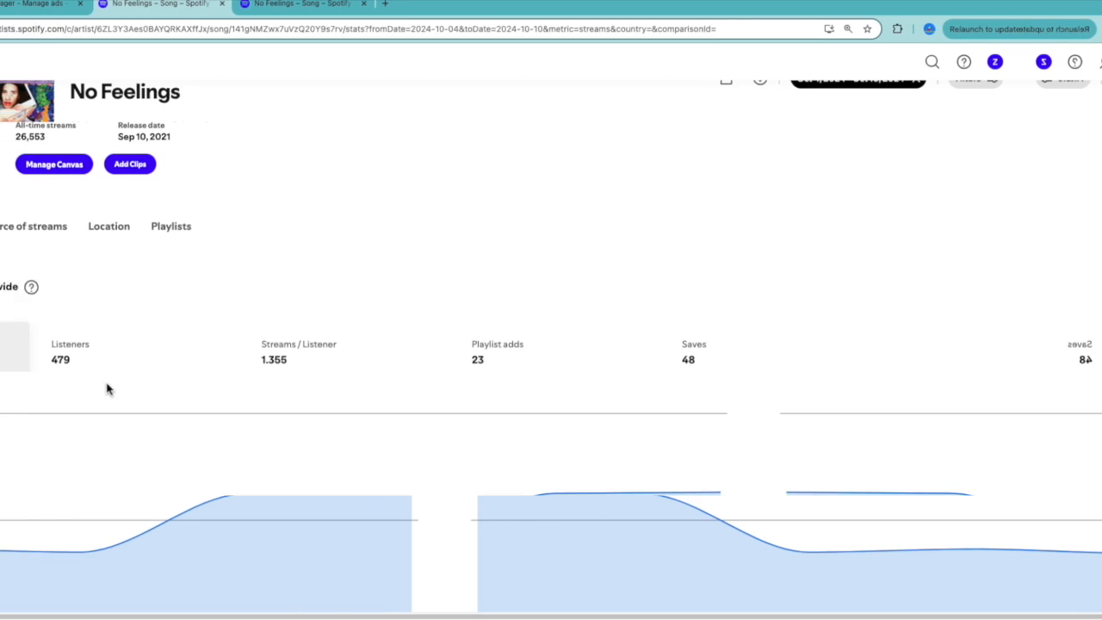